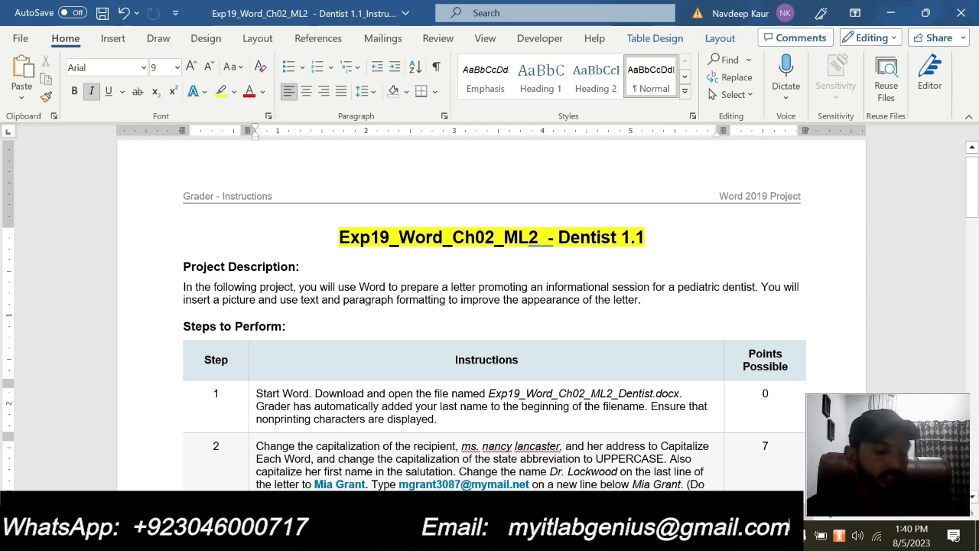
Delete the stray ']' after the instructions title and look over the Project Description
{"action": "left_click", "coordinate": [647, 237]}
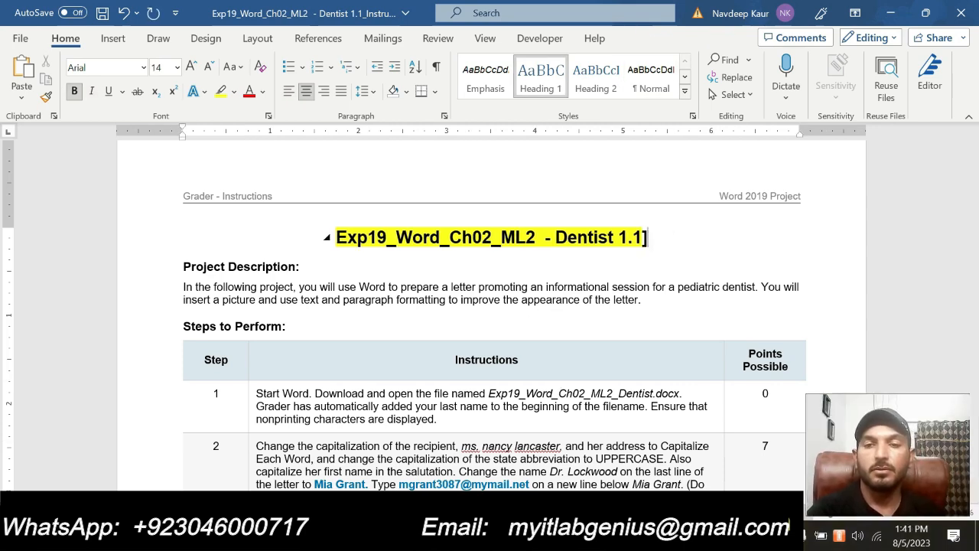
{"action": "key", "text": "BackSpace"}
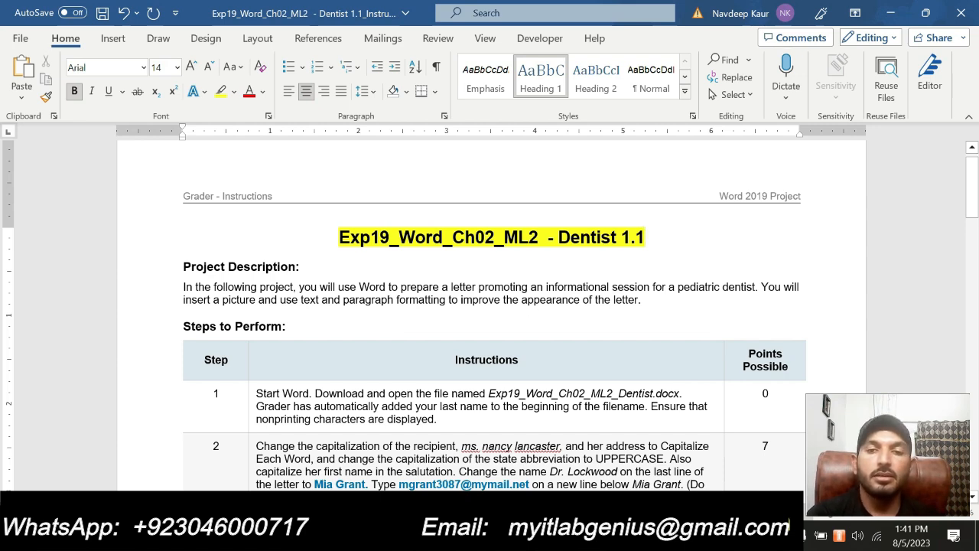
{"action": "left_click_drag", "start_coordinate": [649, 300], "coordinate": [260, 287]}
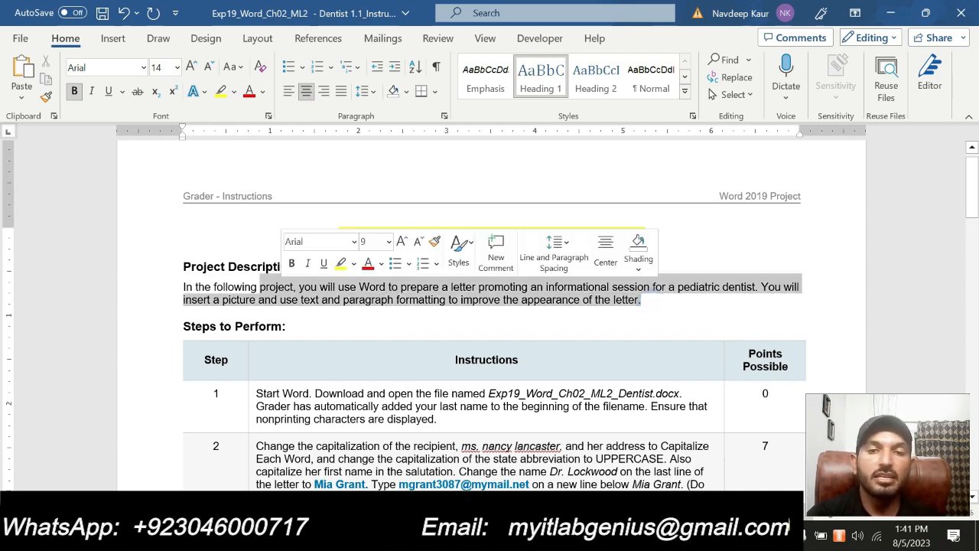
{"action": "left_click", "coordinate": [356, 316]}
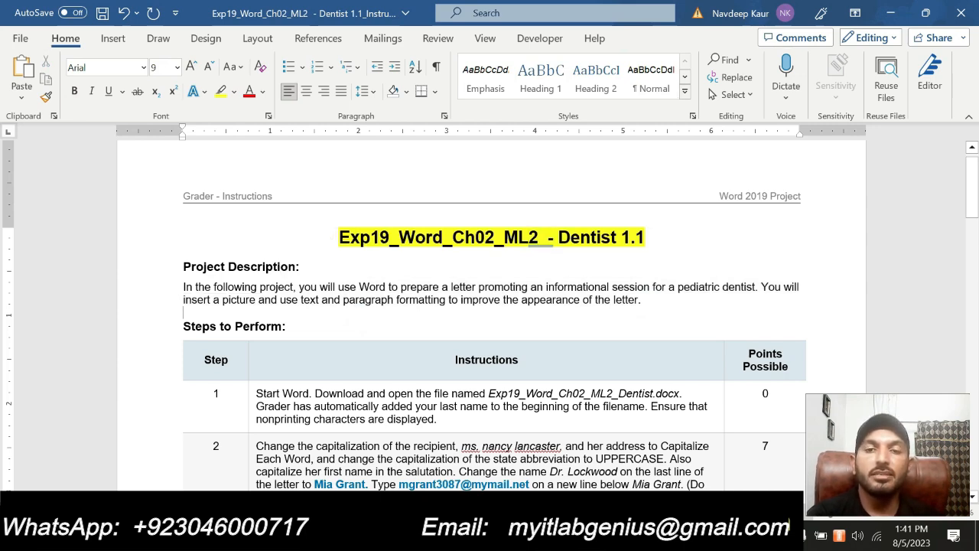
{"action": "left_click_drag", "start_coordinate": [643, 300], "coordinate": [176, 265]}
{"action": "left_click", "coordinate": [338, 291]}
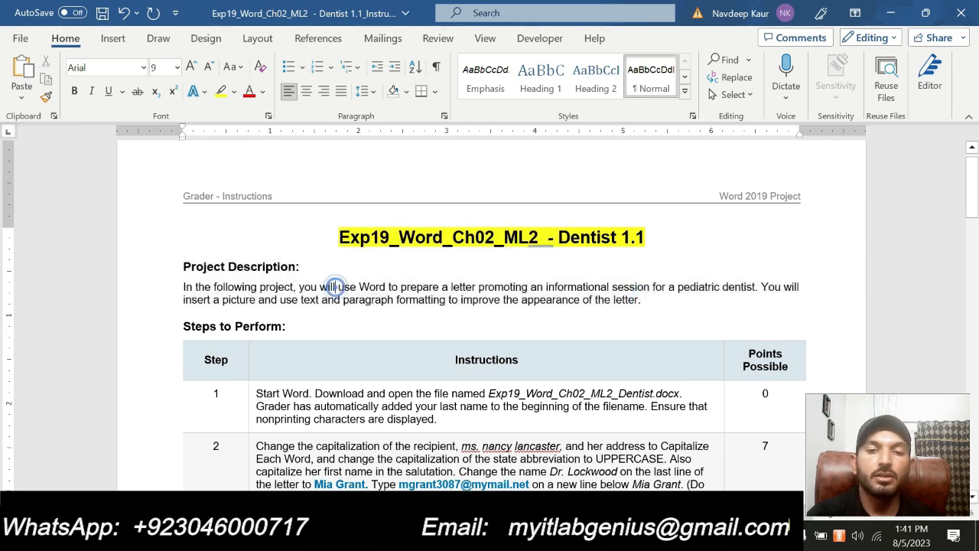
{"action": "left_click_drag", "start_coordinate": [642, 300], "coordinate": [176, 265]}
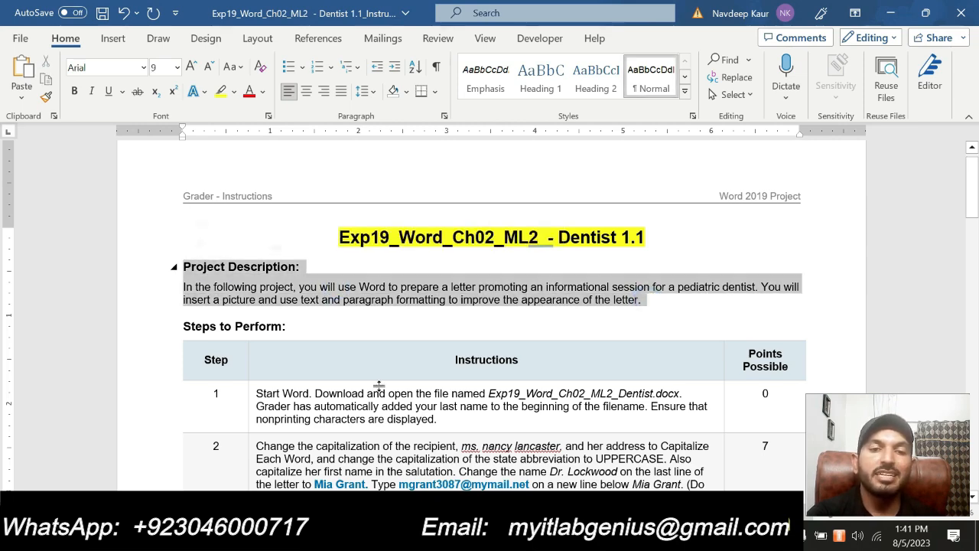
{"action": "scroll", "coordinate": [475, 456], "scroll_direction": "down", "scroll_amount": 15}
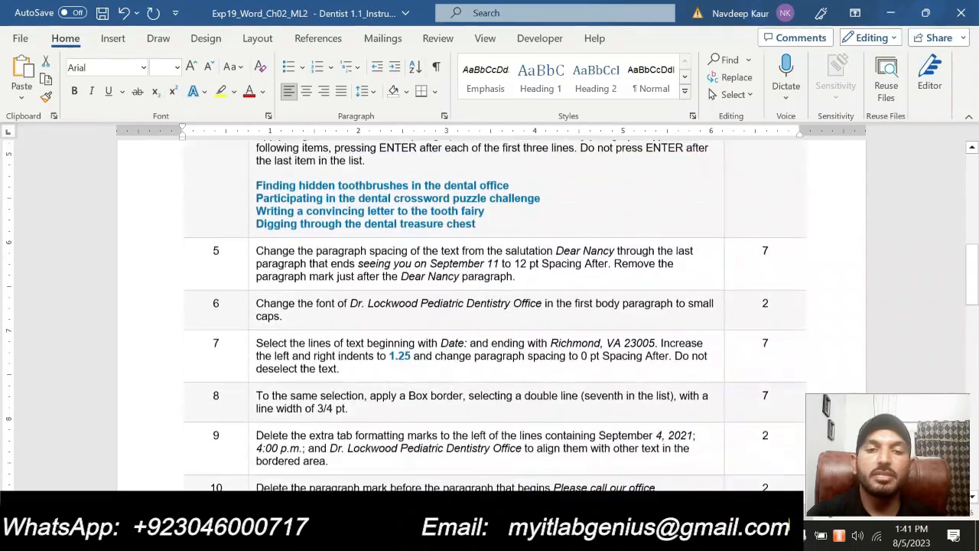
{"action": "scroll", "coordinate": [475, 455], "scroll_direction": "down", "scroll_amount": 12}
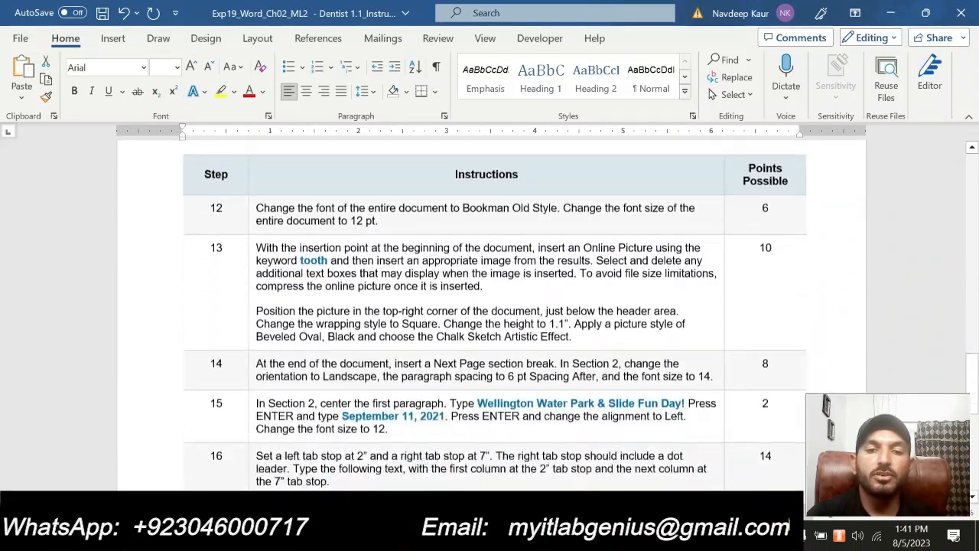
{"action": "scroll", "coordinate": [474, 322], "scroll_direction": "down", "scroll_amount": 5}
{"action": "scroll", "coordinate": [474, 321], "scroll_direction": "up", "scroll_amount": 9}
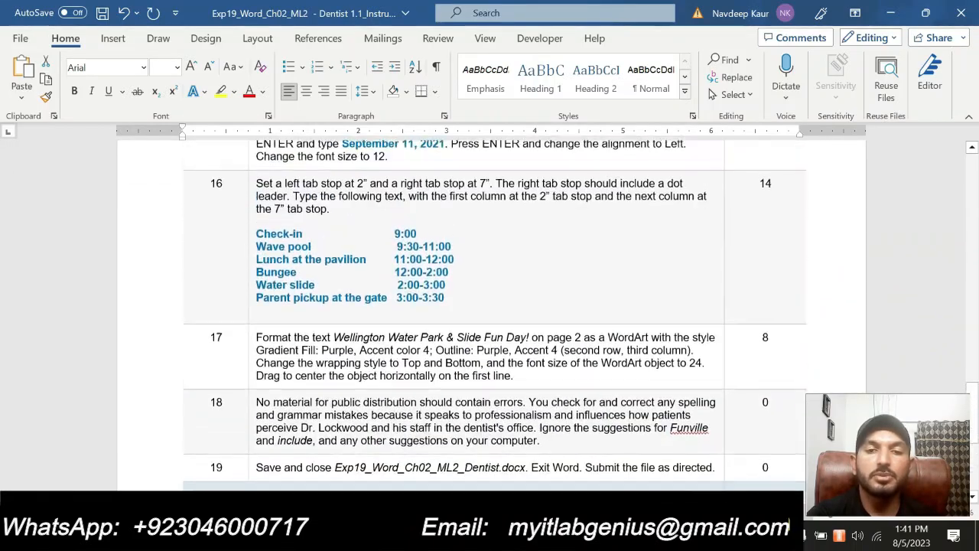
{"action": "scroll", "coordinate": [459, 455], "scroll_direction": "up", "scroll_amount": 12}
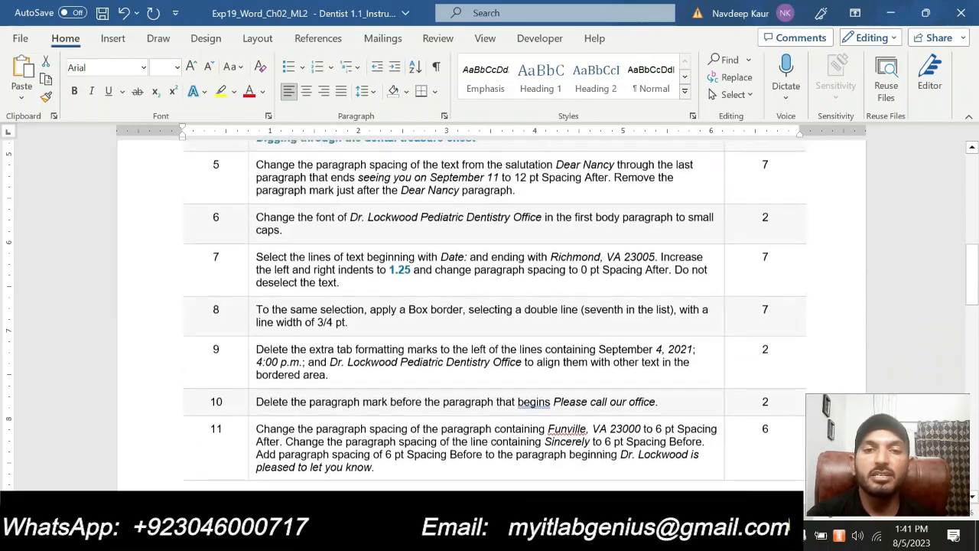
{"action": "scroll", "coordinate": [475, 321], "scroll_direction": "up", "scroll_amount": 10}
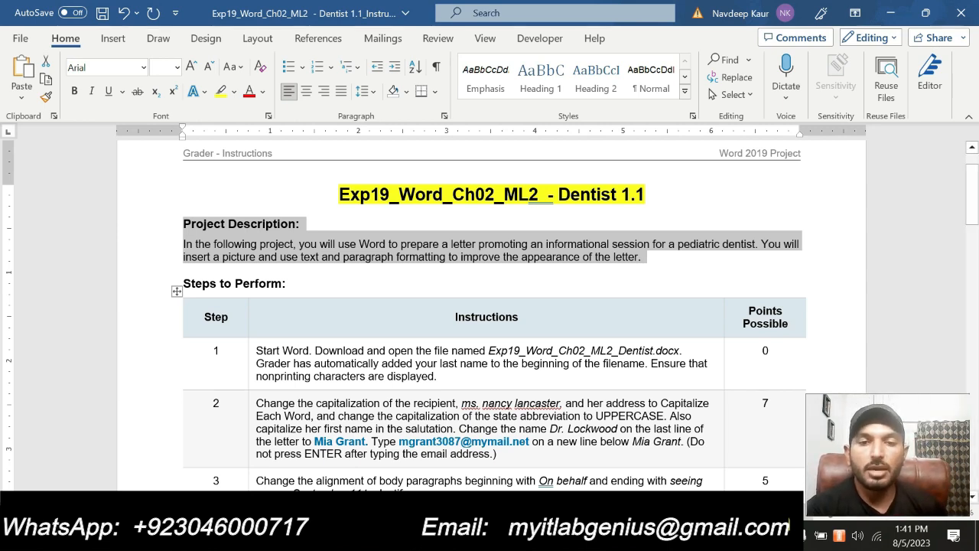
Highlight the step 1 instructions in yellow
{"action": "left_click", "coordinate": [445, 370]}
{"action": "left_click_drag", "start_coordinate": [437, 375], "coordinate": [255, 350]}
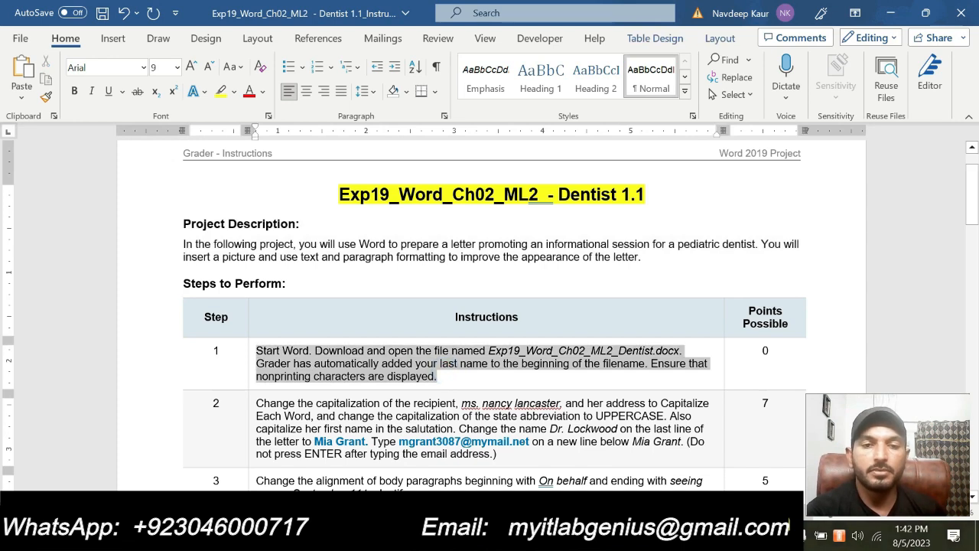
{"action": "left_click", "coordinate": [330, 327]}
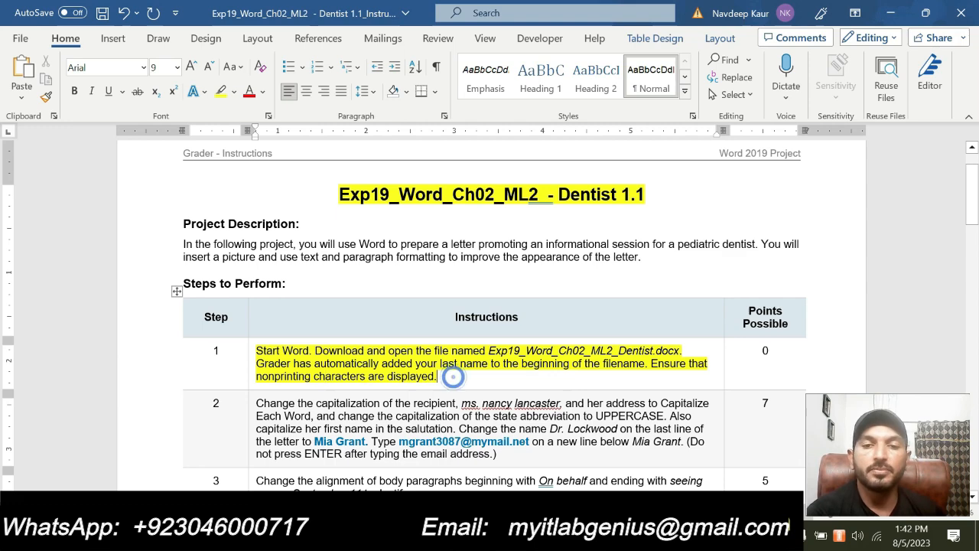
Turn on Show/Hide ¶ in the Dentist letter, then go back to the Dentist 1.1 instructions
{"action": "mouse_move", "coordinate": [587, 539]}
{"action": "left_click", "coordinate": [533, 467]}
{"action": "scroll", "coordinate": [528, 459], "scroll_direction": "down", "scroll_amount": 15}
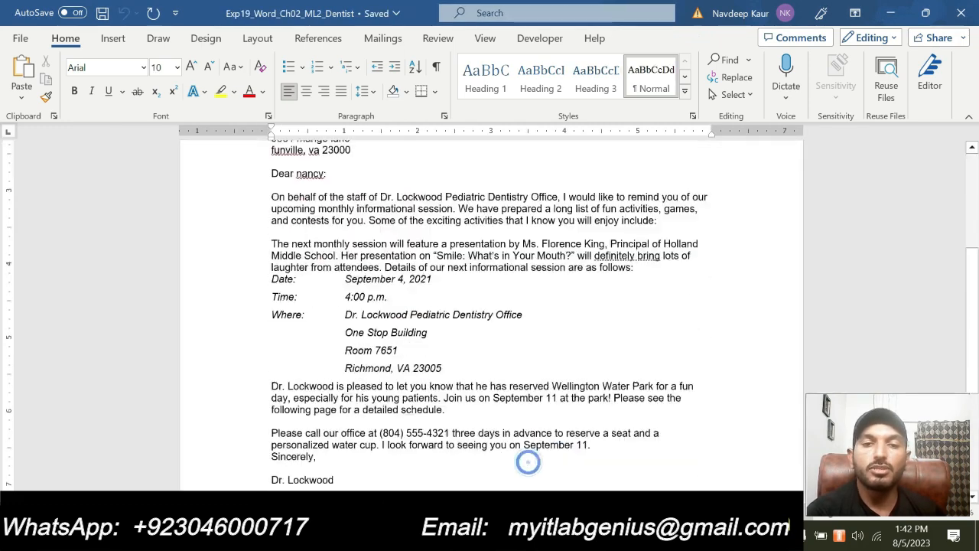
{"action": "scroll", "coordinate": [489, 306], "scroll_direction": "down", "scroll_amount": 2}
{"action": "scroll", "coordinate": [490, 306], "scroll_direction": "up", "scroll_amount": 15}
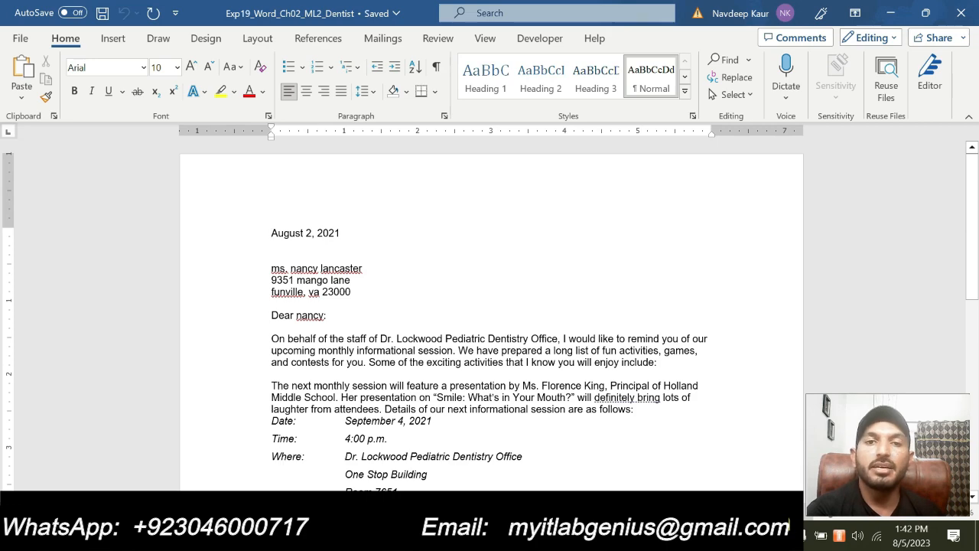
{"action": "left_click", "coordinate": [436, 66]}
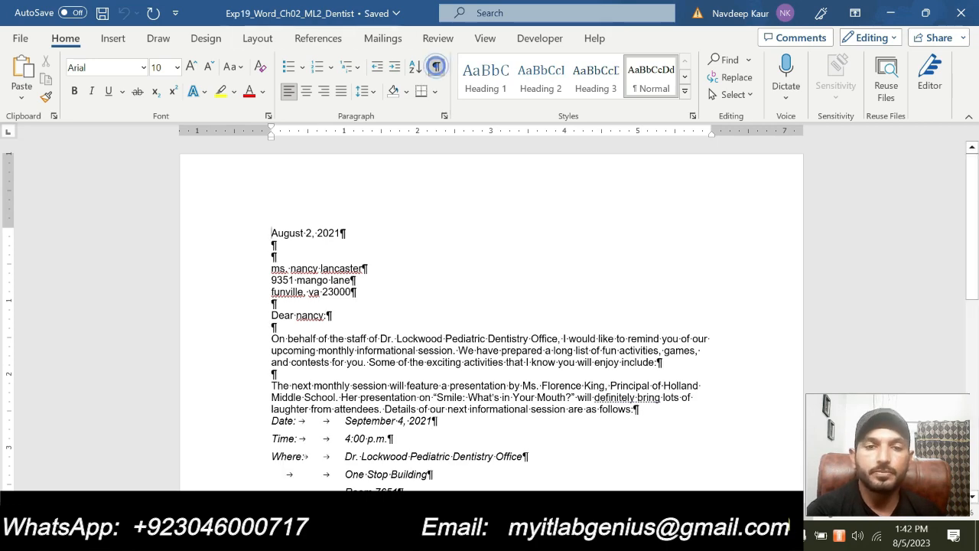
{"action": "scroll", "coordinate": [425, 247], "scroll_direction": "down", "scroll_amount": 10}
{"action": "scroll", "coordinate": [425, 246], "scroll_direction": "up", "scroll_amount": 5}
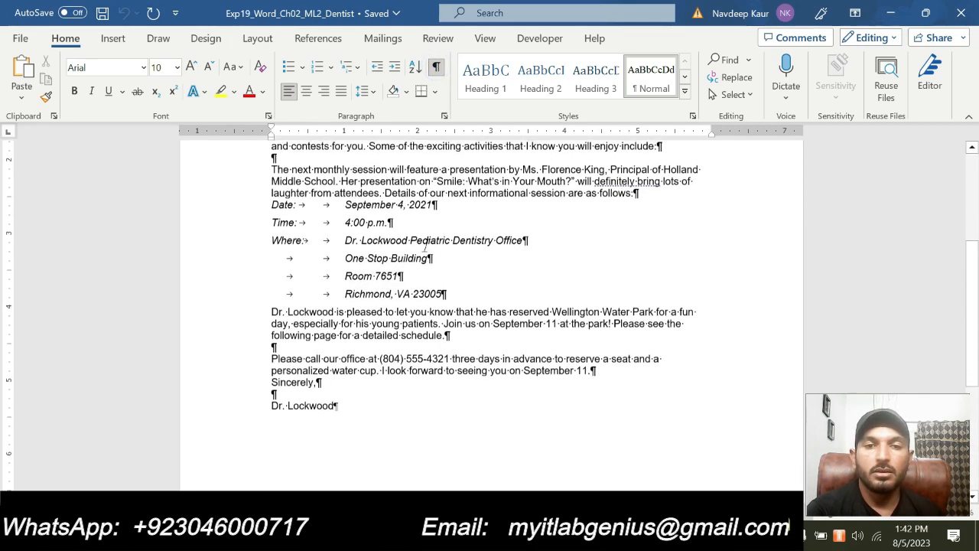
{"action": "scroll", "coordinate": [425, 246], "scroll_direction": "up", "scroll_amount": 5}
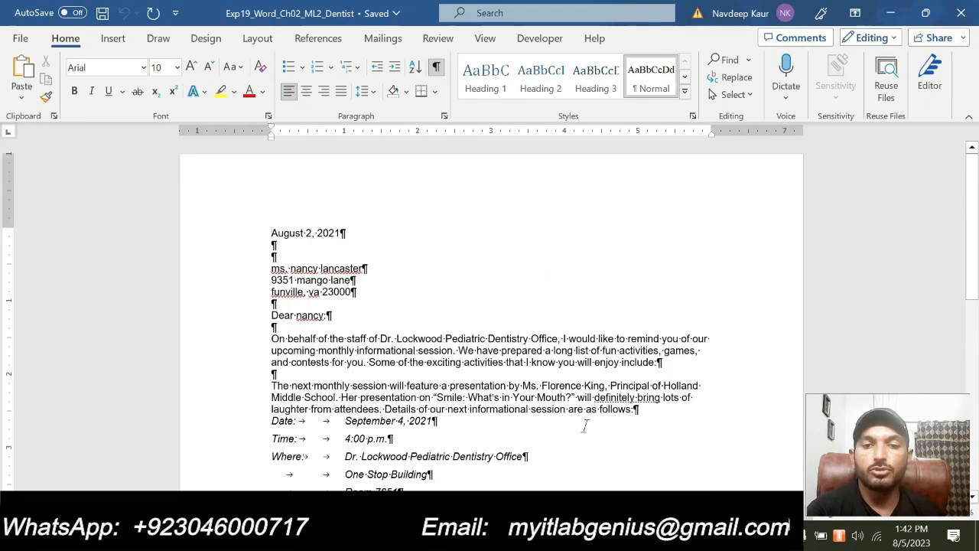
{"action": "mouse_move", "coordinate": [581, 536]}
{"action": "left_click", "coordinate": [659, 459]}
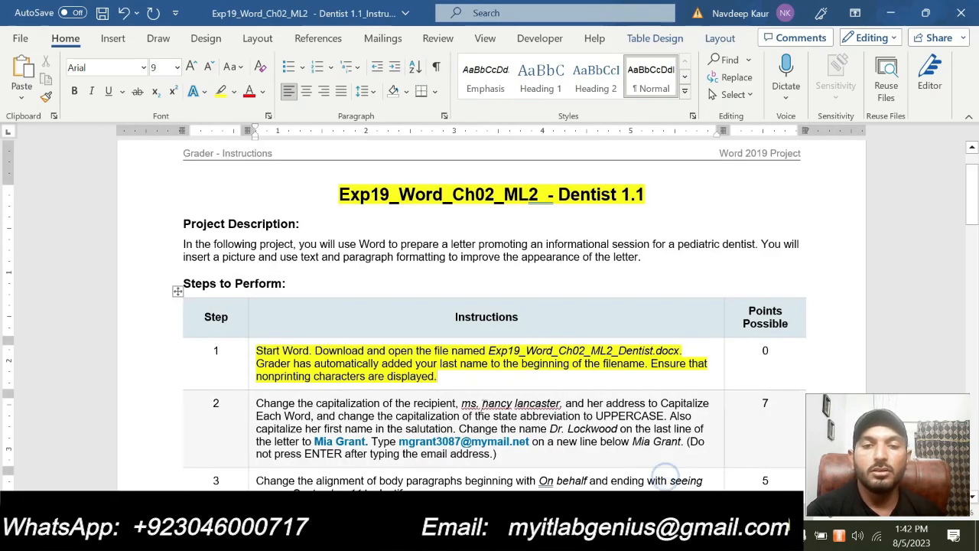
Remove step 1's yellow highlight and highlight step 2's instructions in bright green
{"action": "left_click_drag", "start_coordinate": [437, 377], "coordinate": [256, 350]}
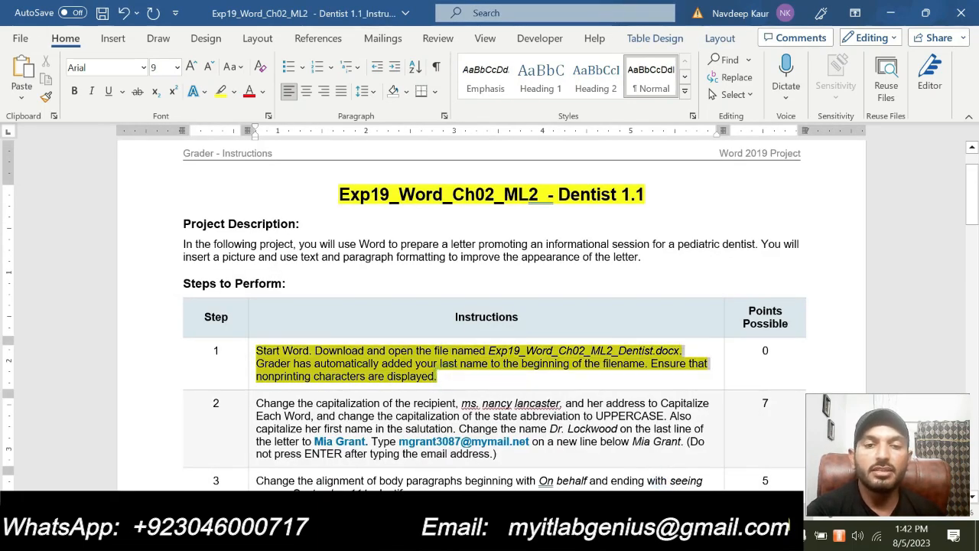
{"action": "left_click", "coordinate": [321, 329]}
{"action": "scroll", "coordinate": [321, 329], "scroll_direction": "down", "scroll_amount": 1}
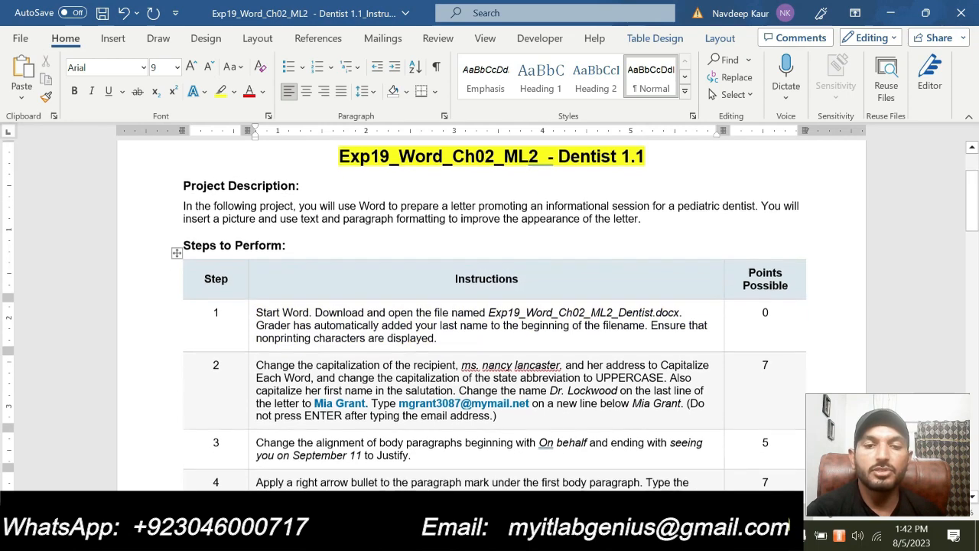
{"action": "left_click_drag", "start_coordinate": [497, 411], "coordinate": [257, 360]}
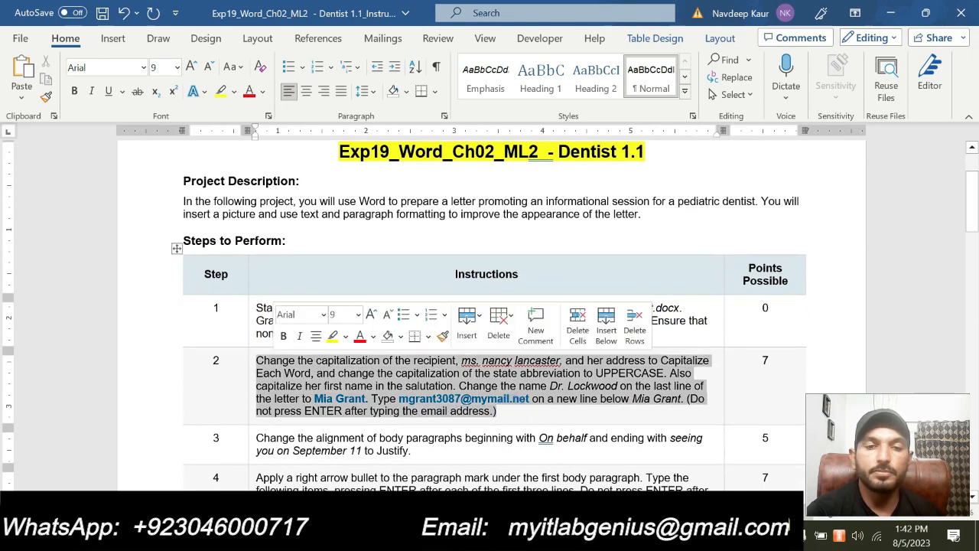
{"action": "left_click", "coordinate": [345, 337]}
{"action": "left_click", "coordinate": [358, 364]}
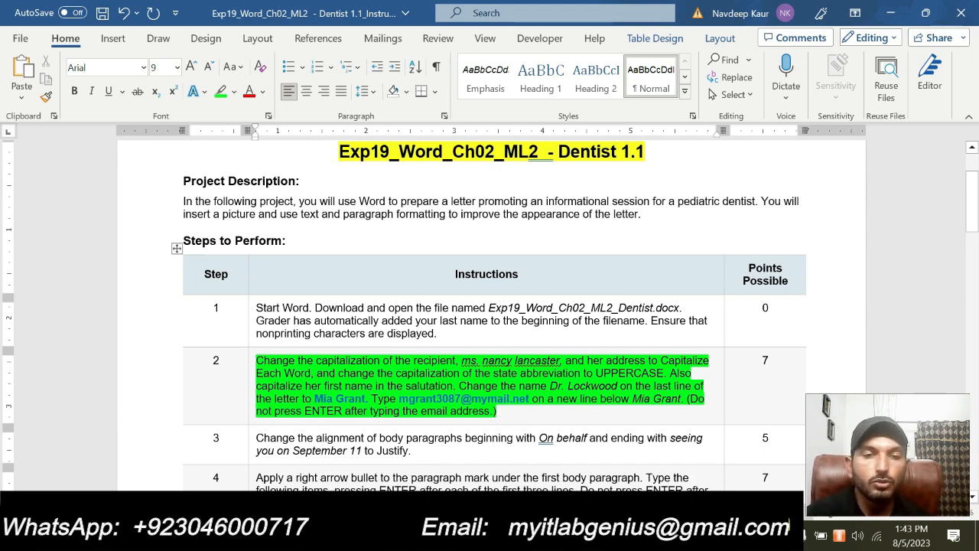
Select the words 'Change the capitalization' in step 2, then bring up the Dentist letter
{"action": "left_click", "coordinate": [252, 362]}
{"action": "left_click", "coordinate": [261, 361]}
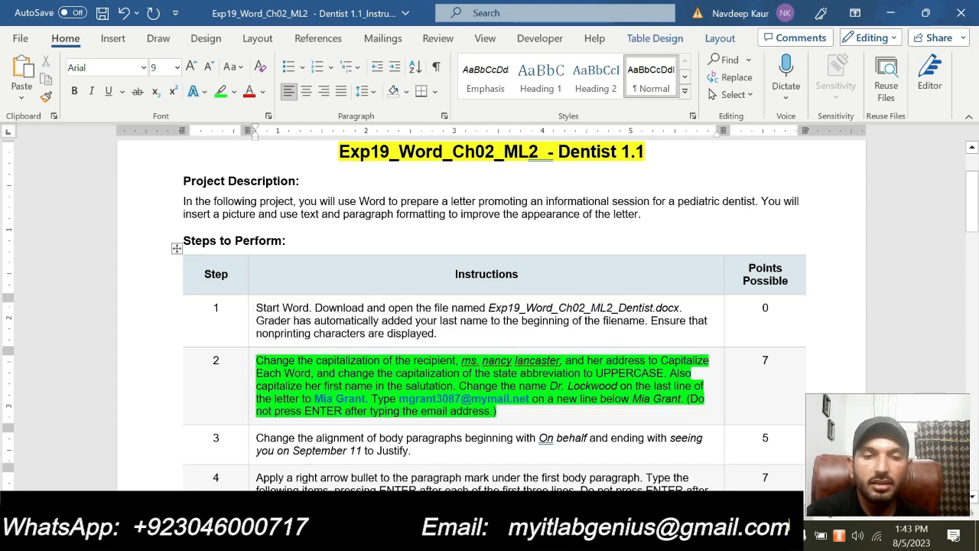
{"action": "left_click_drag", "start_coordinate": [258, 361], "coordinate": [455, 361]}
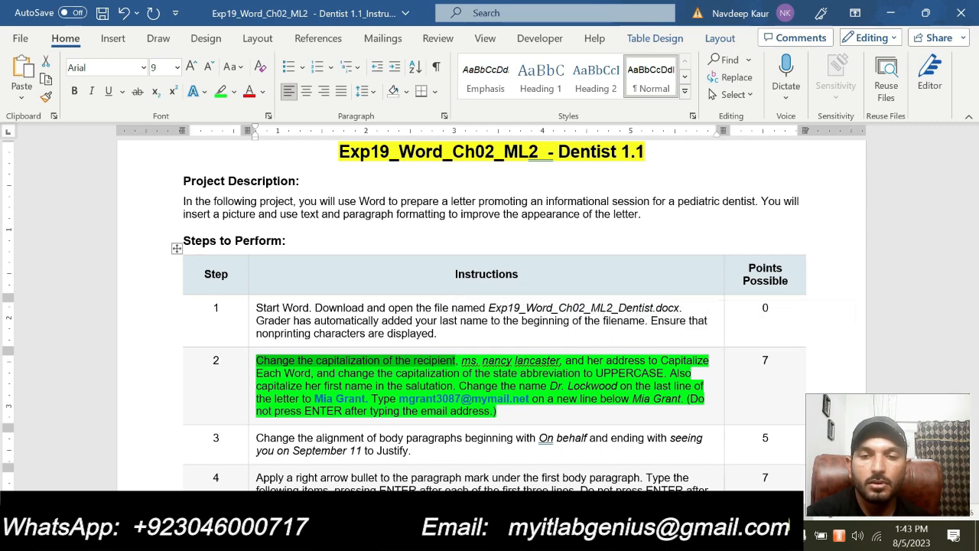
{"action": "mouse_move", "coordinate": [588, 535]}
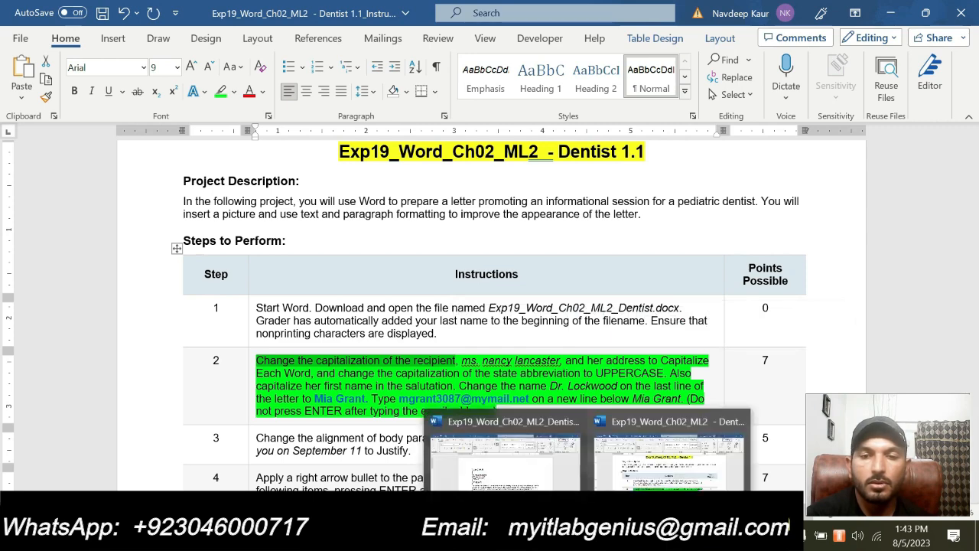
{"action": "left_click", "coordinate": [525, 476]}
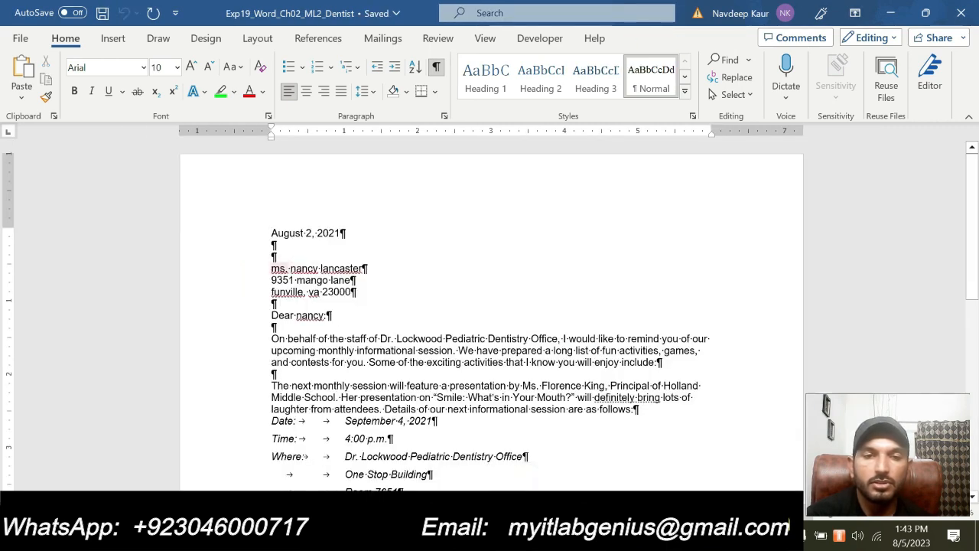
Apply Capitalize Each Word to the recipient's name line and check the instructions
{"action": "left_click", "coordinate": [267, 269]}
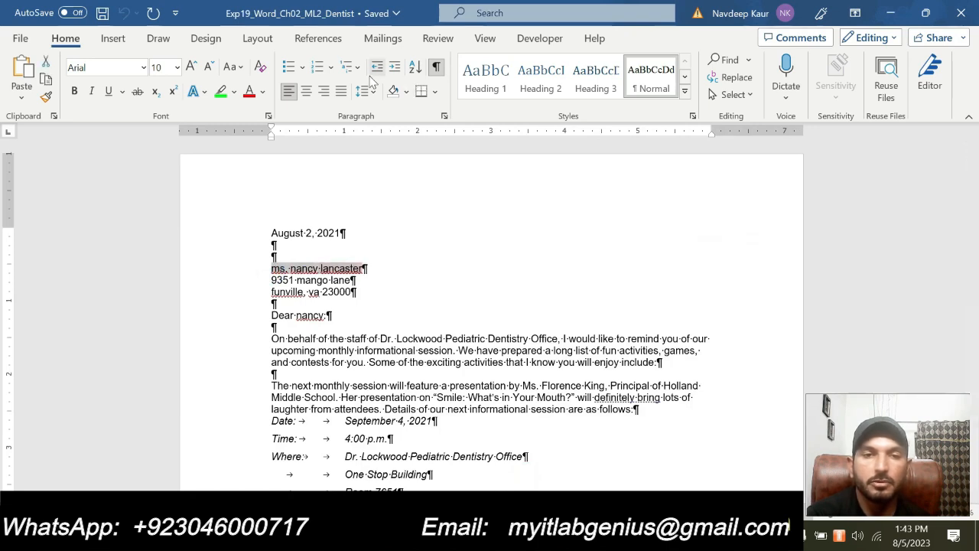
{"action": "left_click", "coordinate": [241, 67]}
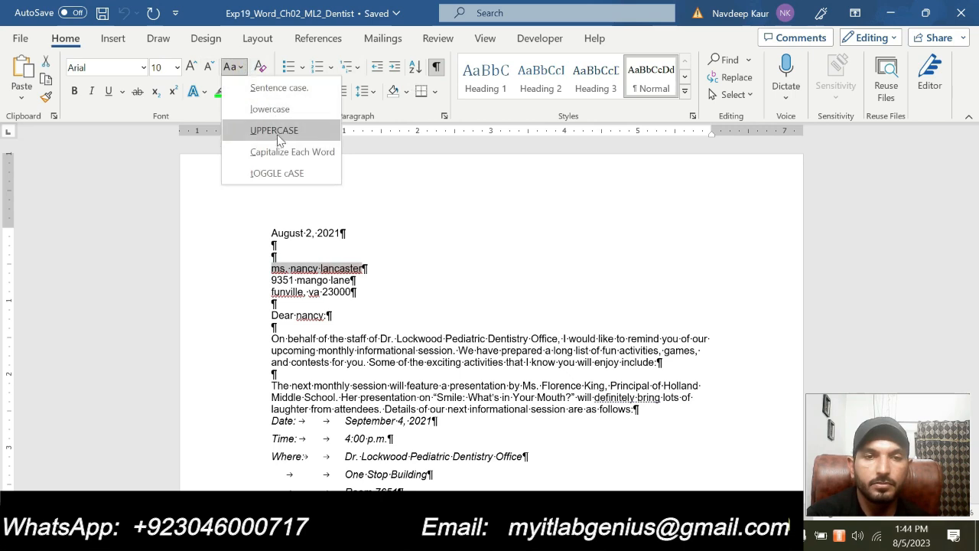
{"action": "left_click", "coordinate": [287, 152]}
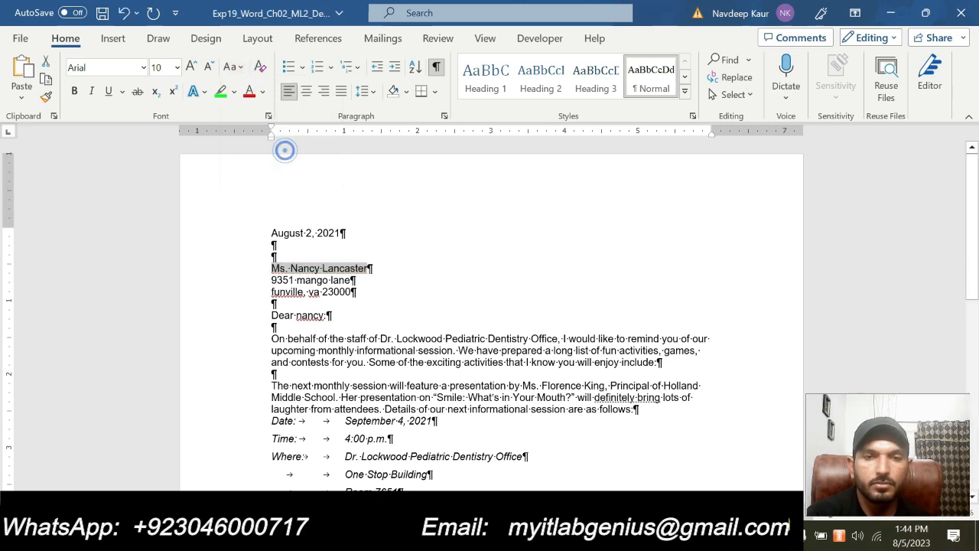
{"action": "left_click", "coordinate": [239, 68]}
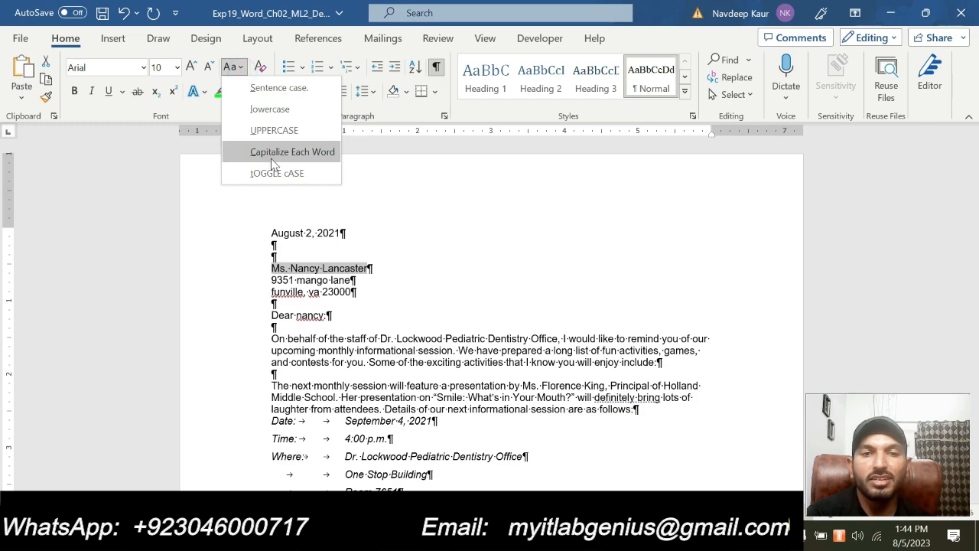
{"action": "left_click", "coordinate": [587, 535]}
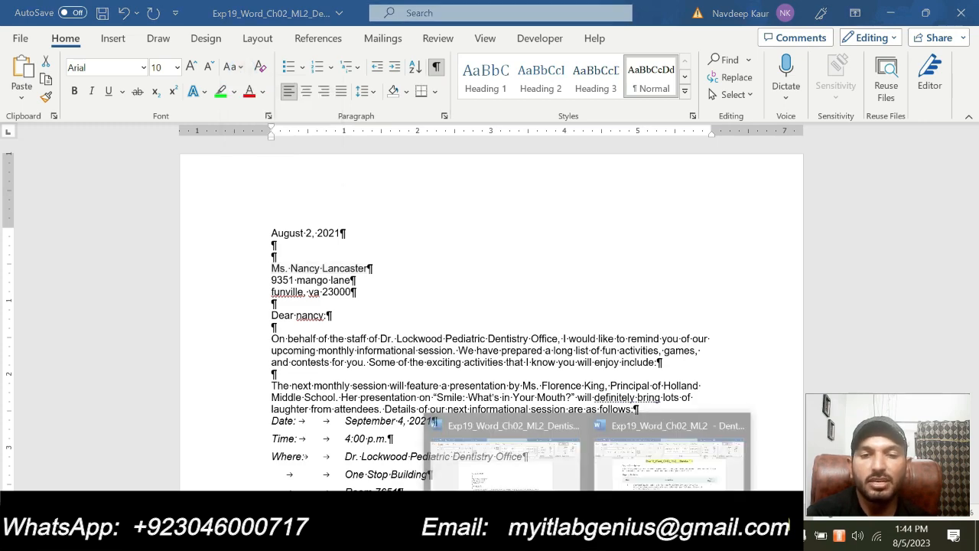
{"action": "left_click", "coordinate": [664, 459]}
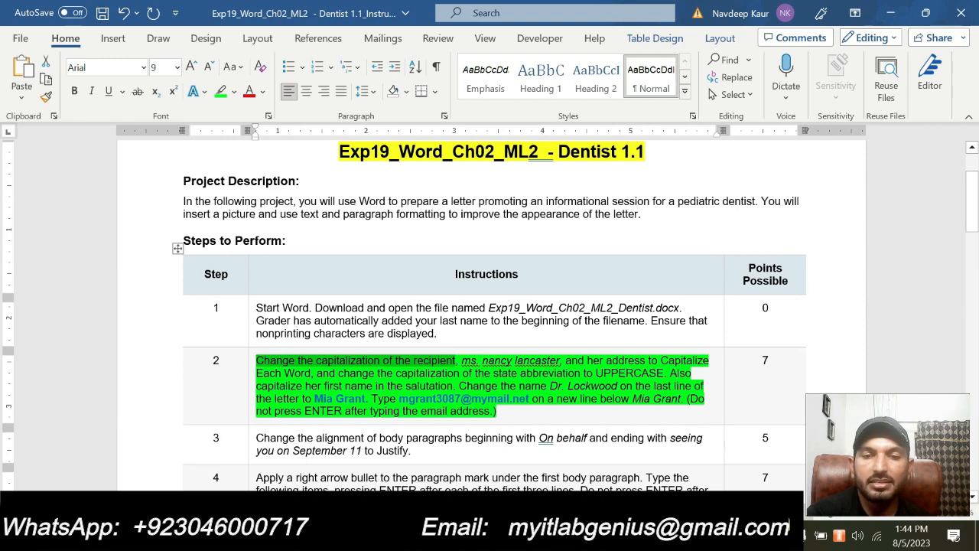
{"action": "left_click", "coordinate": [587, 536]}
{"action": "left_click", "coordinate": [529, 471]}
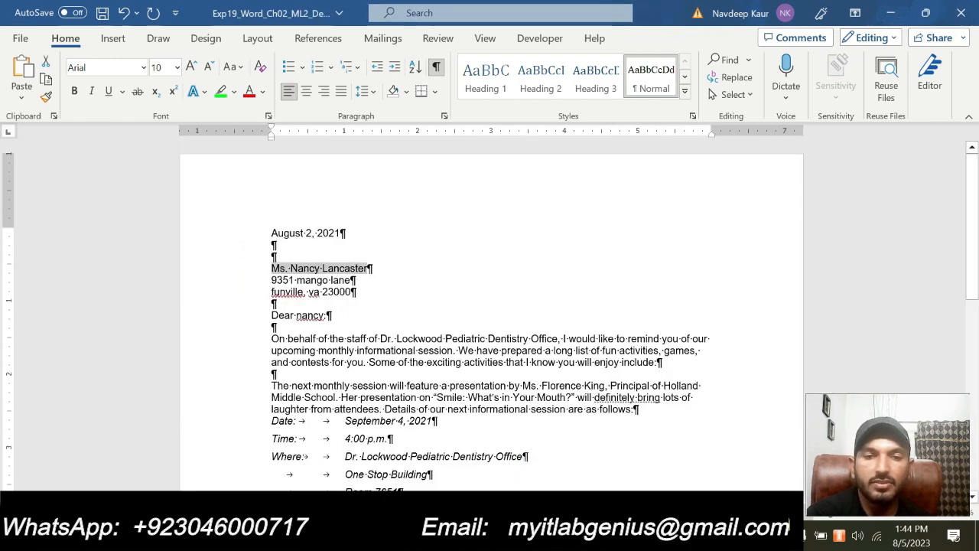
Capitalize each word of the recipient's street address line
{"action": "left_click_drag", "start_coordinate": [272, 280], "coordinate": [354, 280]}
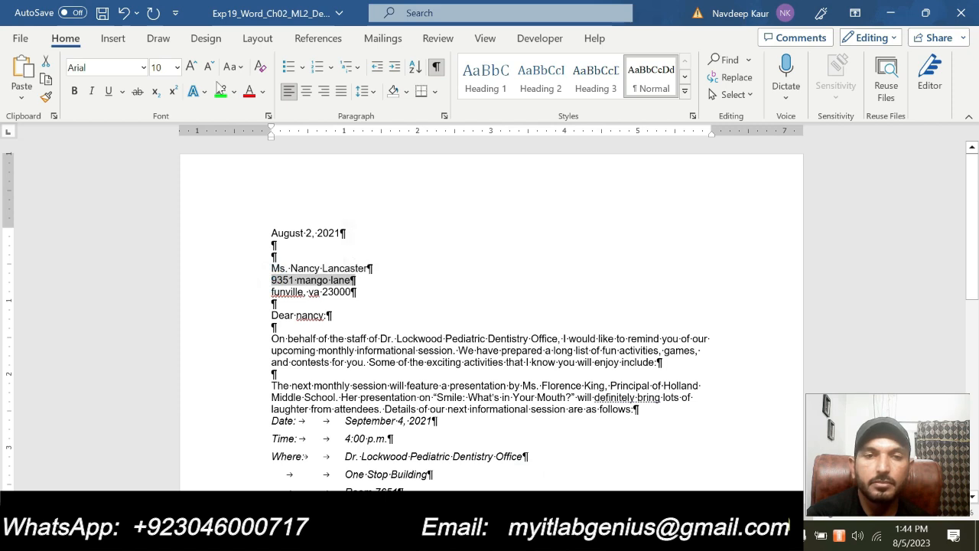
{"action": "left_click", "coordinate": [237, 67]}
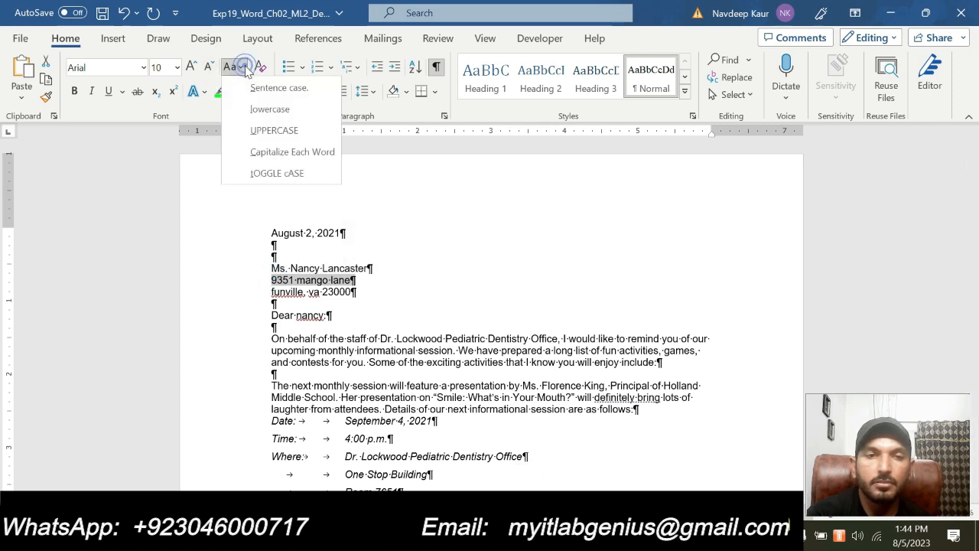
{"action": "left_click", "coordinate": [269, 149]}
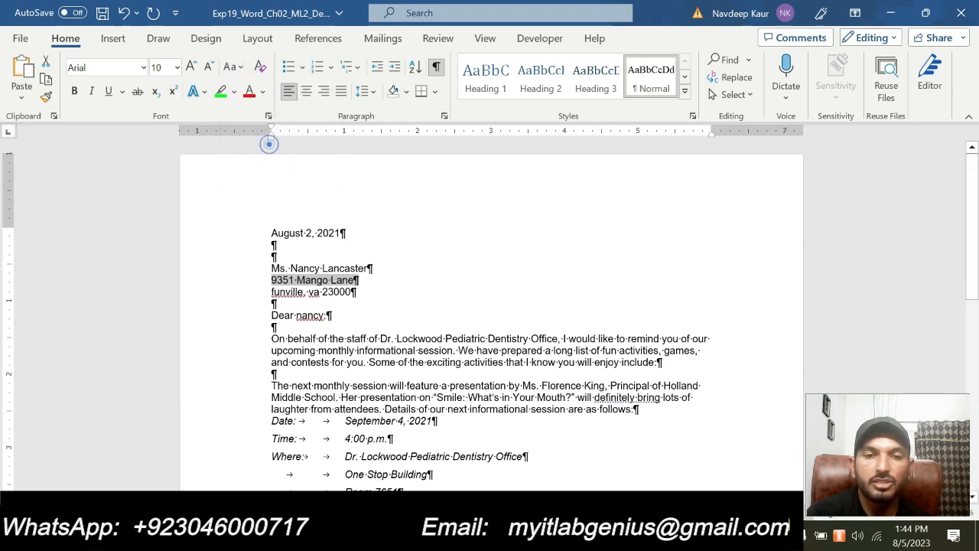
{"action": "left_click", "coordinate": [389, 361]}
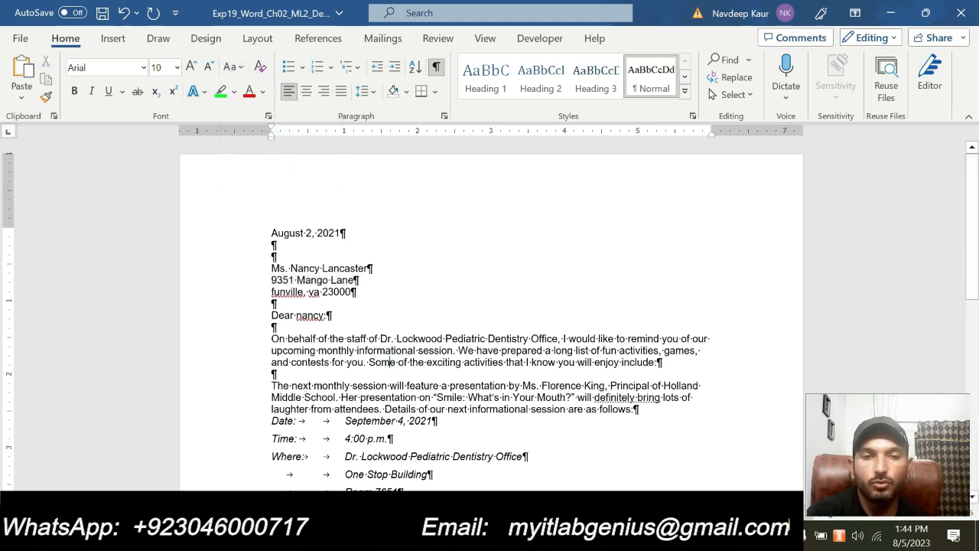
{"action": "left_click_drag", "start_coordinate": [366, 280], "coordinate": [271, 268]}
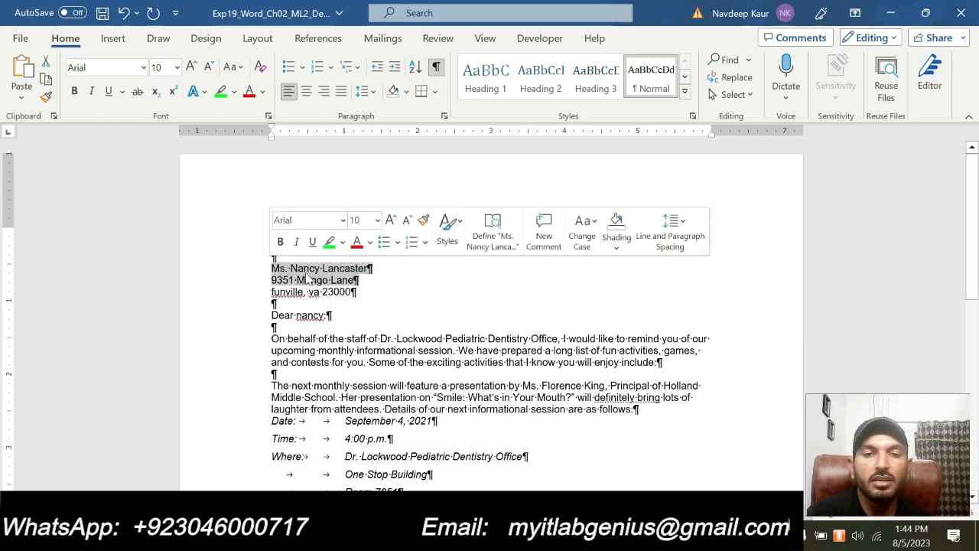
Capitalize each word of the recipient's city and state line
{"action": "left_click", "coordinate": [585, 536]}
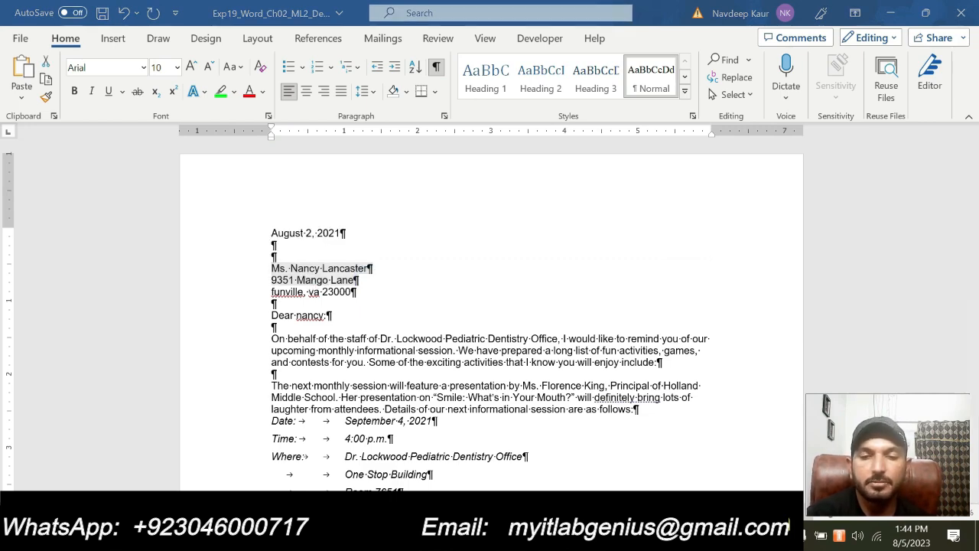
{"action": "left_click", "coordinate": [642, 478]}
{"action": "scroll", "coordinate": [640, 465], "scroll_direction": "down", "scroll_amount": 1}
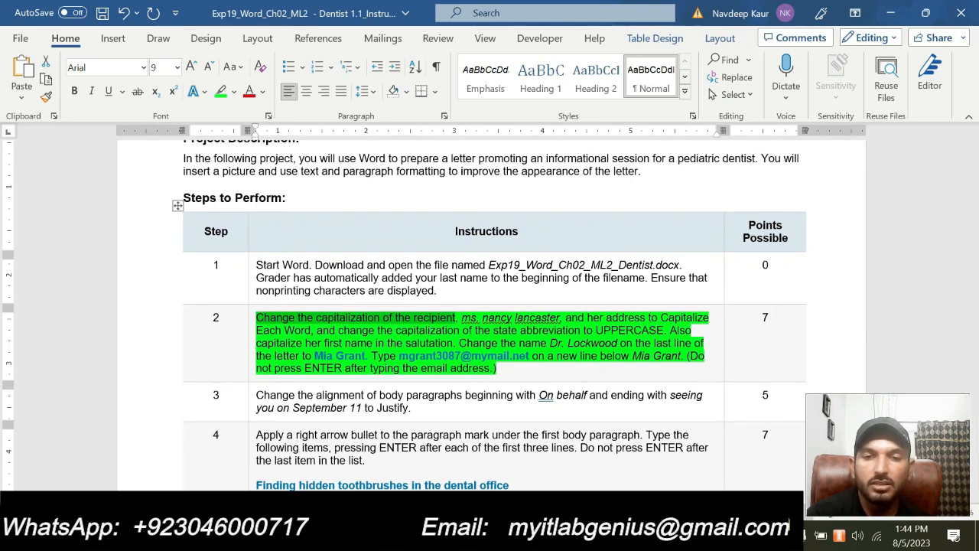
{"action": "left_click", "coordinate": [587, 536]}
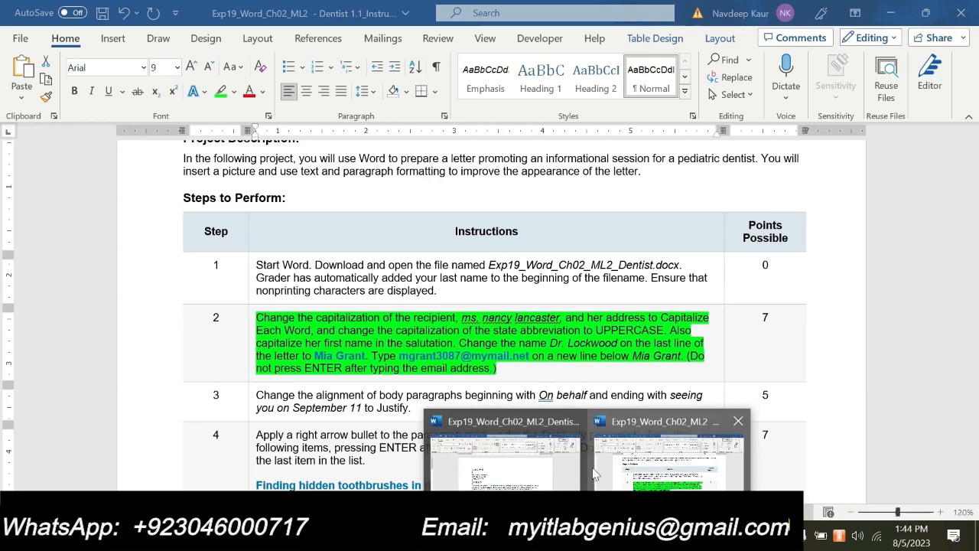
{"action": "left_click", "coordinate": [525, 468]}
{"action": "left_click_drag", "start_coordinate": [271, 292], "coordinate": [356, 291]}
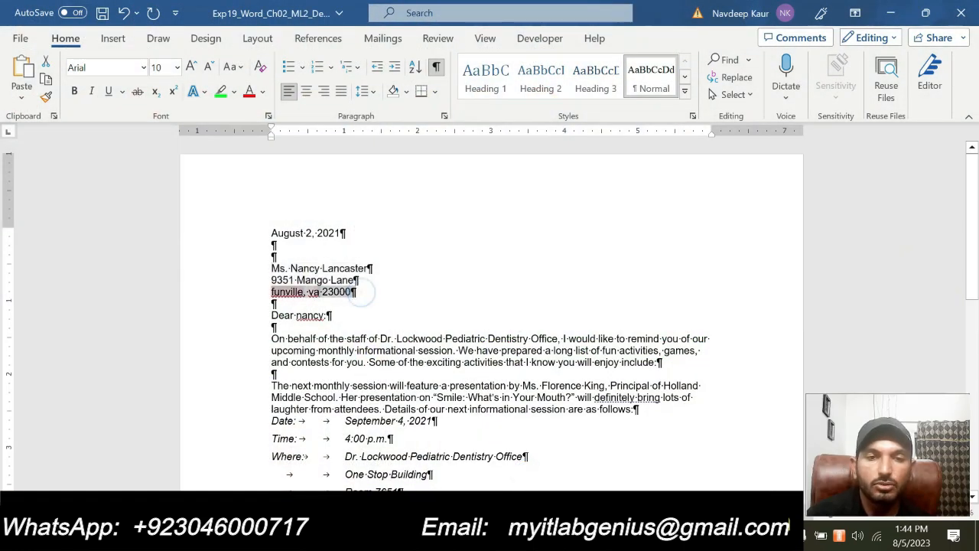
{"action": "left_click", "coordinate": [237, 67]}
{"action": "left_click", "coordinate": [273, 151]}
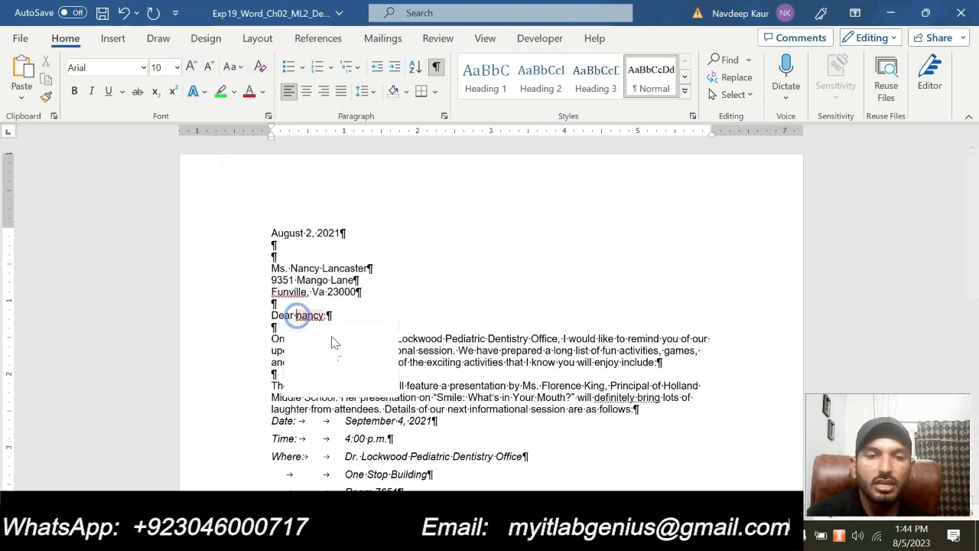
Replace the lowercase first letter of the recipient's name in the salutation with a capital
{"action": "right_click", "coordinate": [310, 315]}
{"action": "key", "text": "Right"}
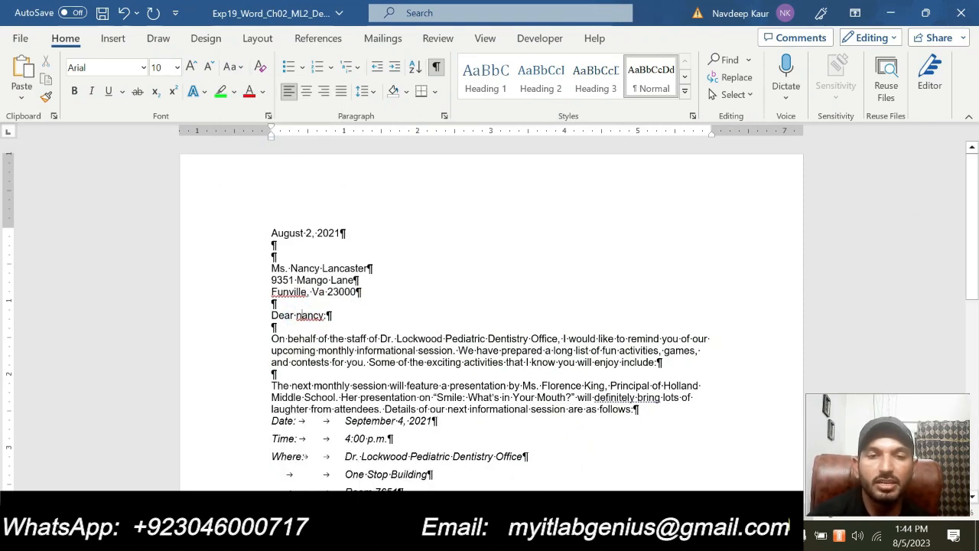
{"action": "key", "text": "BackSpace"}
{"action": "type", "text": "N"}
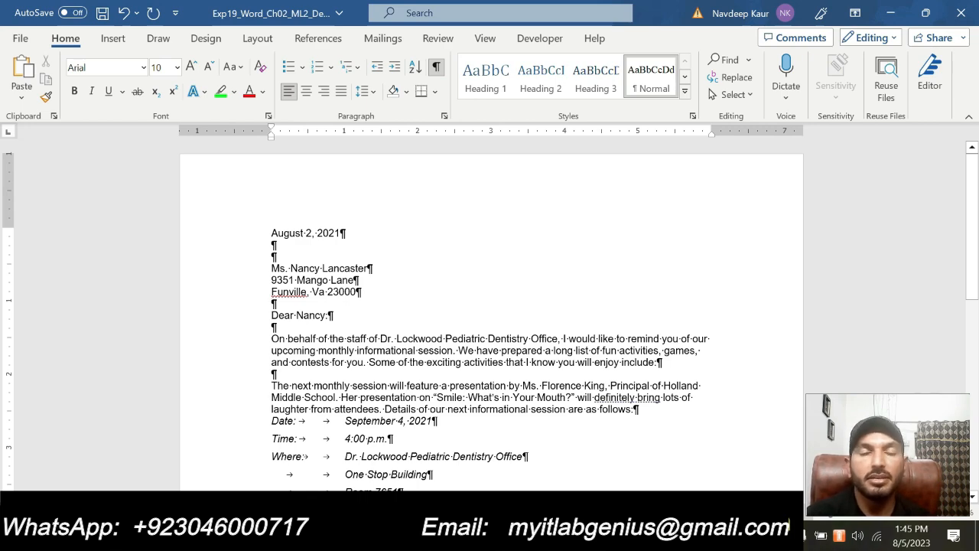
Review the closing-name instruction, then return to the end of the letter
{"action": "mouse_move", "coordinate": [589, 535]}
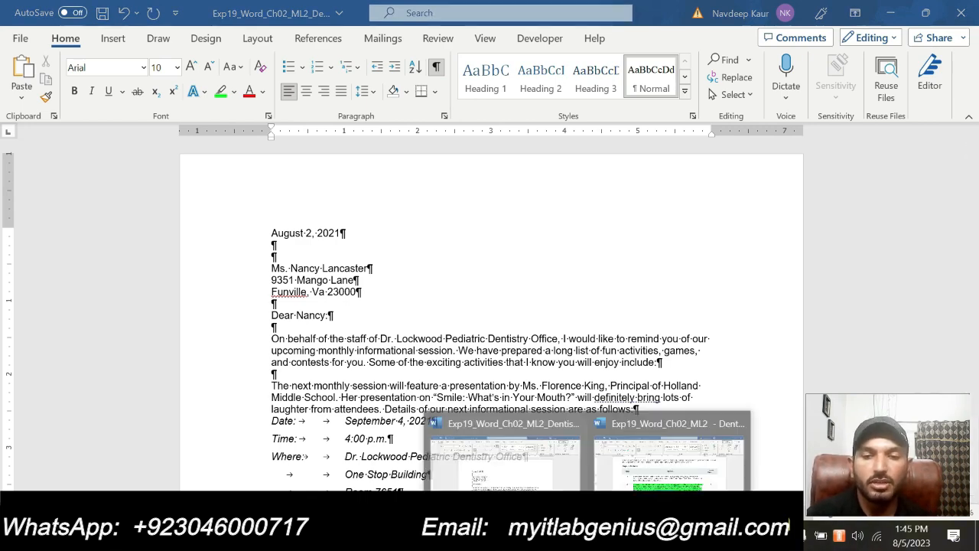
{"action": "left_click", "coordinate": [621, 481]}
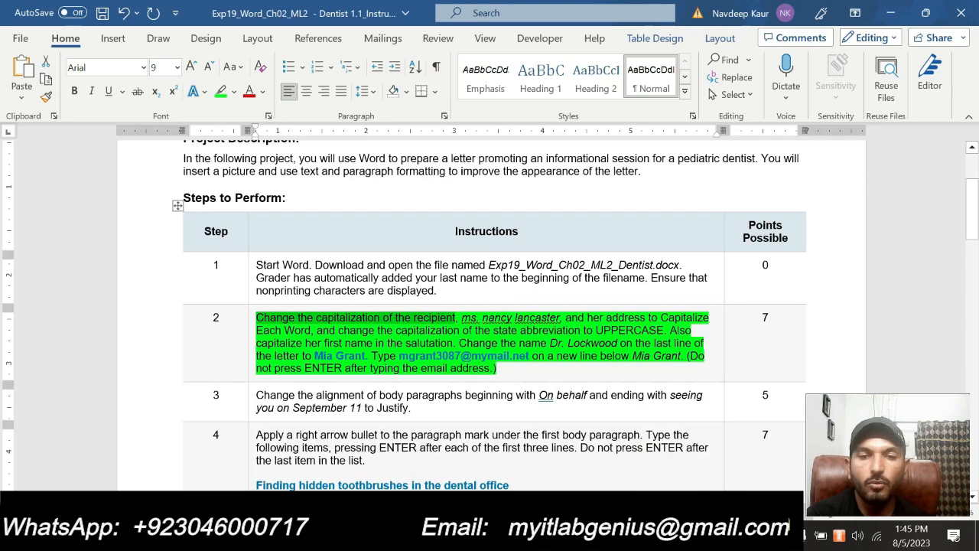
{"action": "left_click_drag", "start_coordinate": [459, 342], "coordinate": [365, 355]}
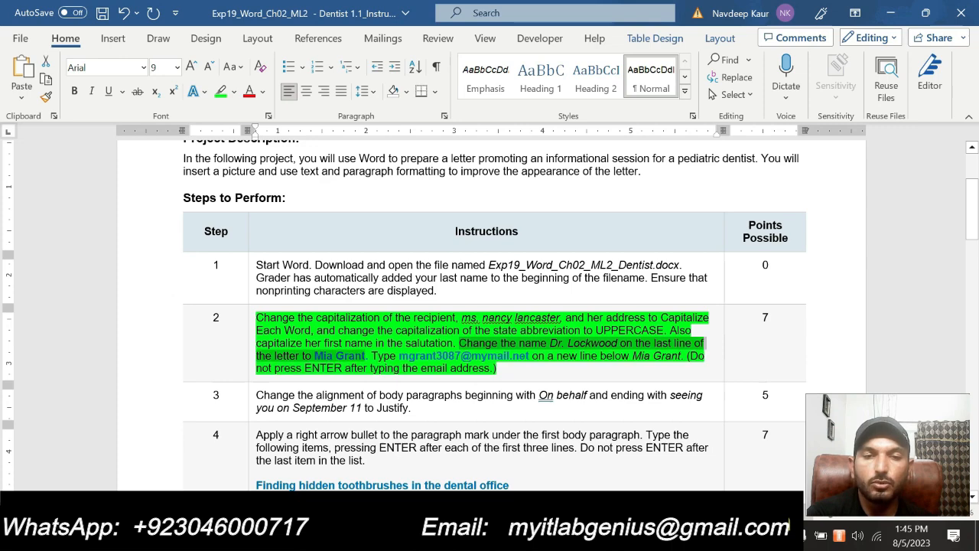
{"action": "key", "text": "alt+Tab"}
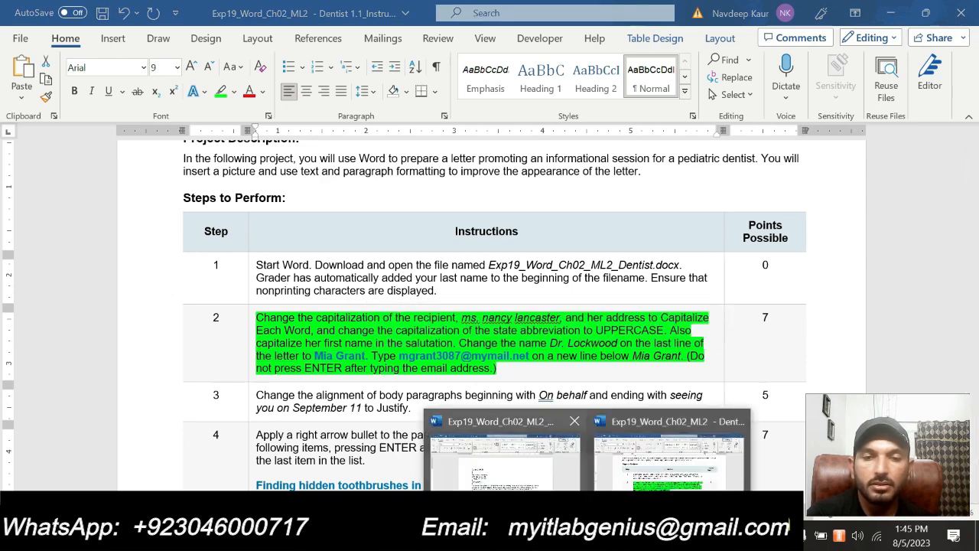
{"action": "left_click", "coordinate": [520, 473]}
{"action": "scroll", "coordinate": [490, 306], "scroll_direction": "down", "scroll_amount": 10}
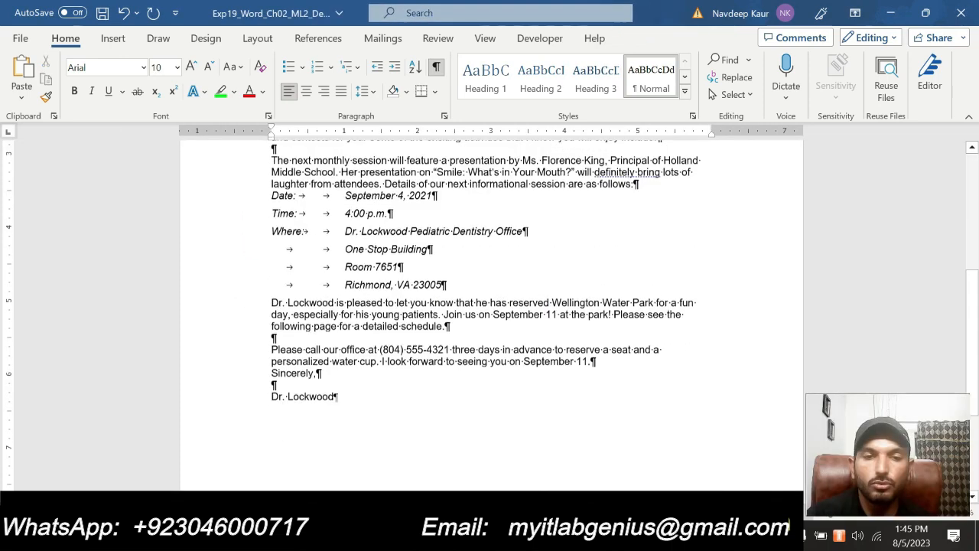
{"action": "scroll", "coordinate": [489, 306], "scroll_direction": "up", "scroll_amount": 2}
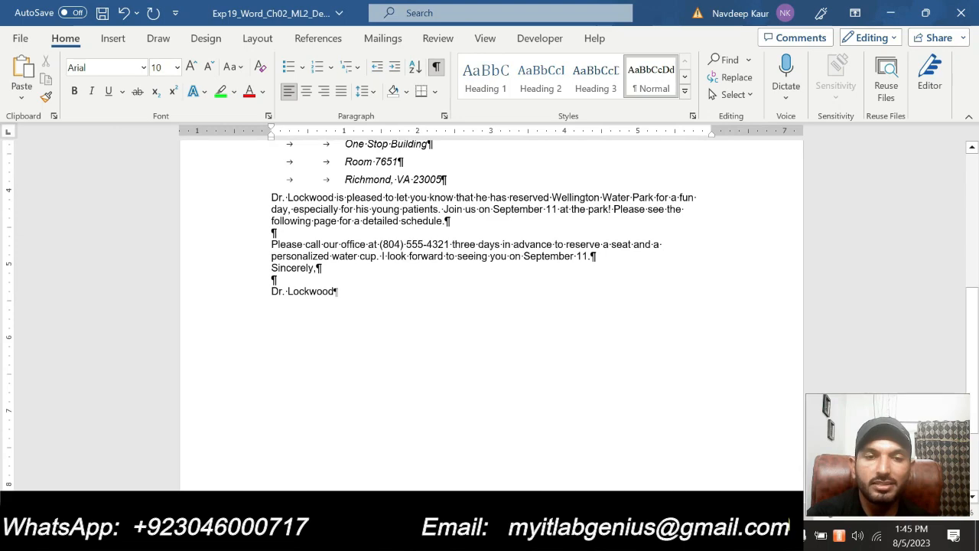
Replace the old signature name with the sender's full name
{"action": "left_click", "coordinate": [269, 293]}
{"action": "key", "text": "alt+Tab"}
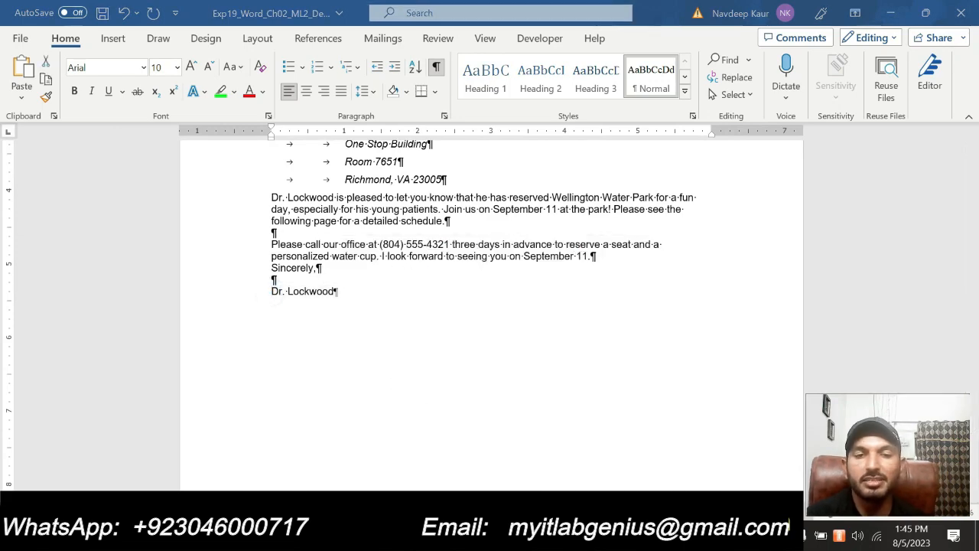
{"action": "left_click", "coordinate": [587, 536]}
{"action": "mouse_move", "coordinate": [638, 456]}
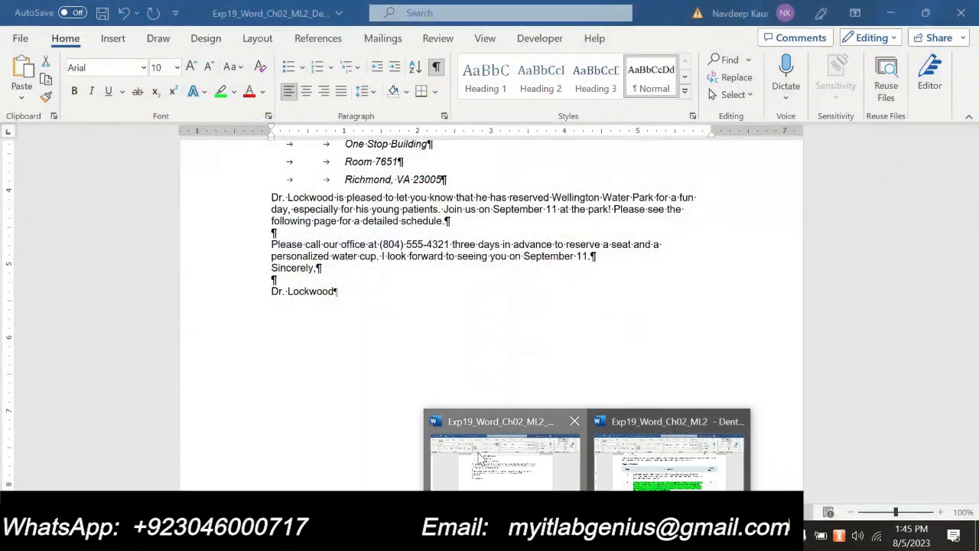
{"action": "left_click", "coordinate": [477, 452]}
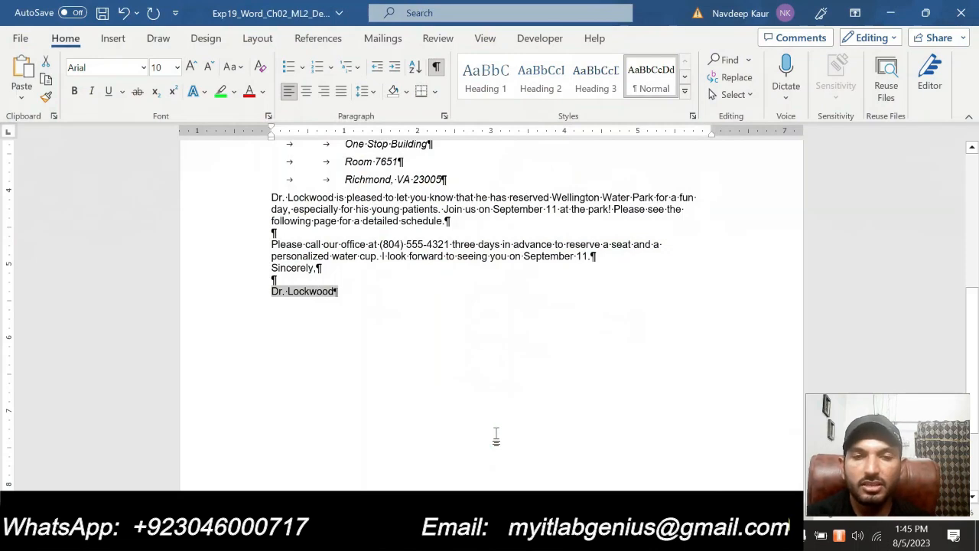
{"action": "key", "text": "Delete"}
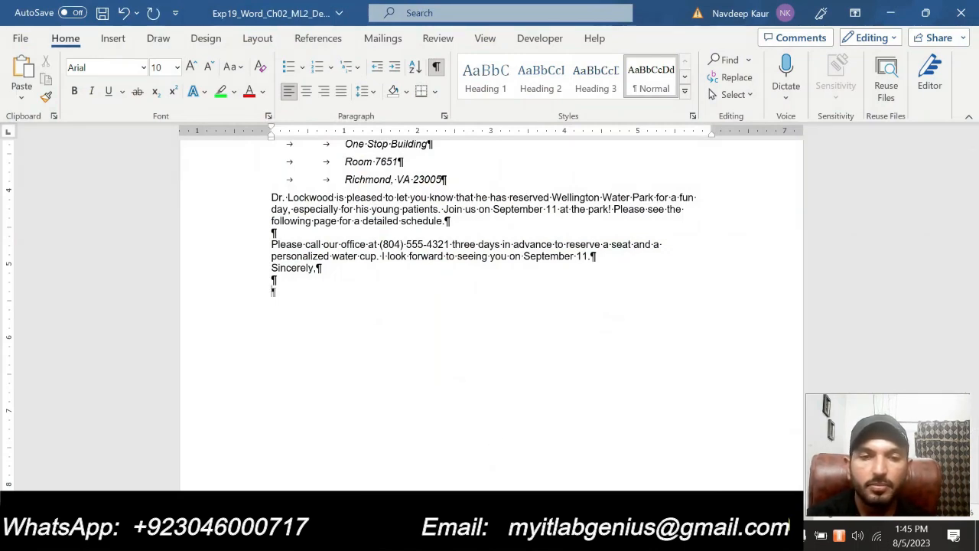
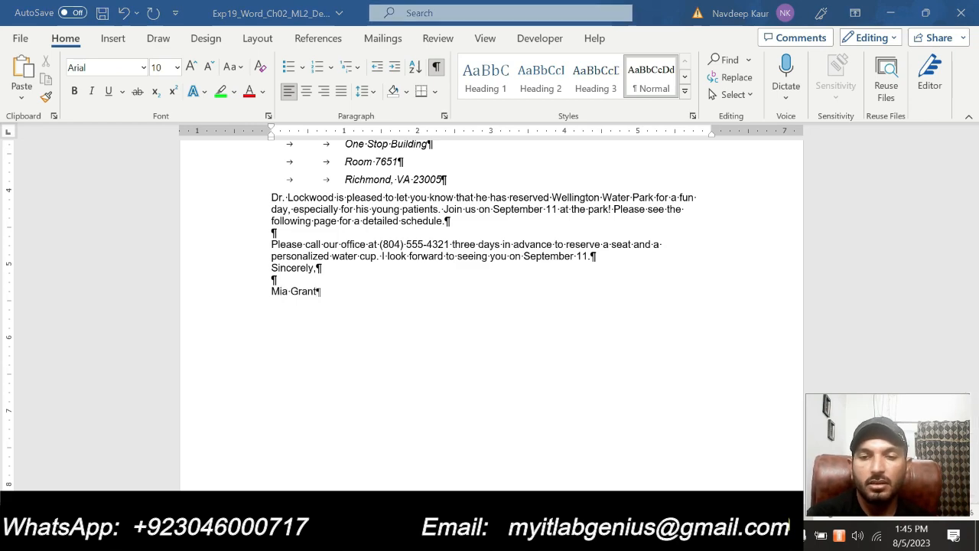
Mark the closing-name instruction and start a new line below the signature name
{"action": "left_click", "coordinate": [670, 440]}
{"action": "left_click_drag", "start_coordinate": [459, 343], "coordinate": [366, 356]}
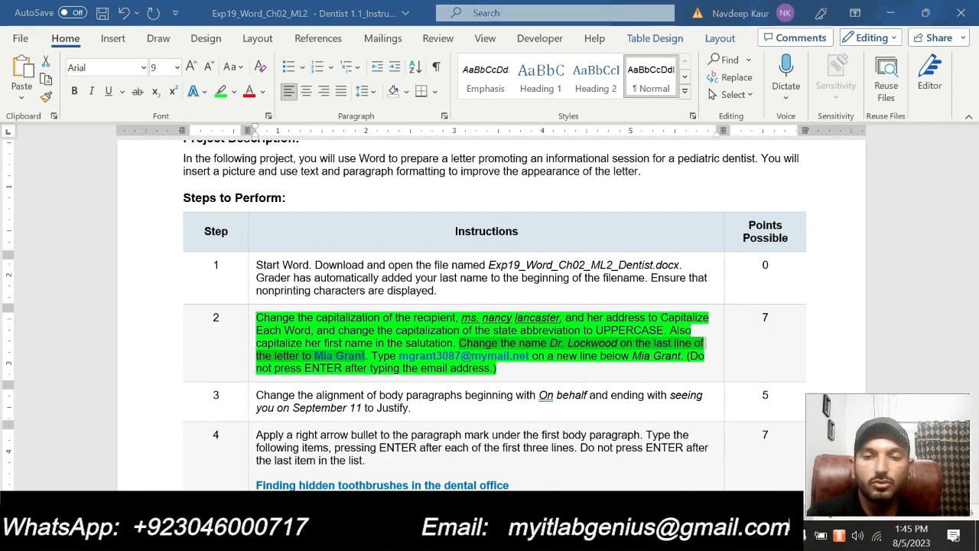
{"action": "mouse_move", "coordinate": [581, 539]}
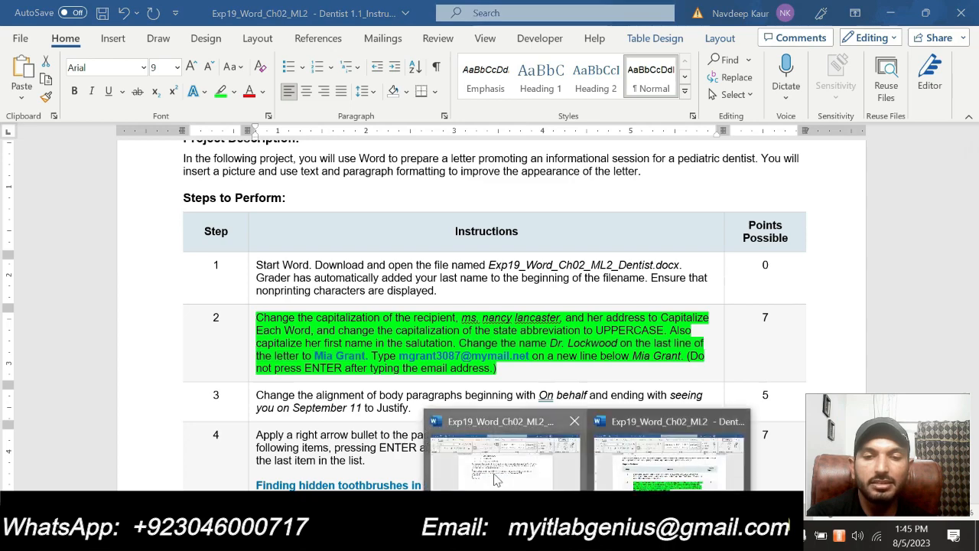
{"action": "left_click", "coordinate": [425, 413]}
{"action": "key", "text": "Return"}
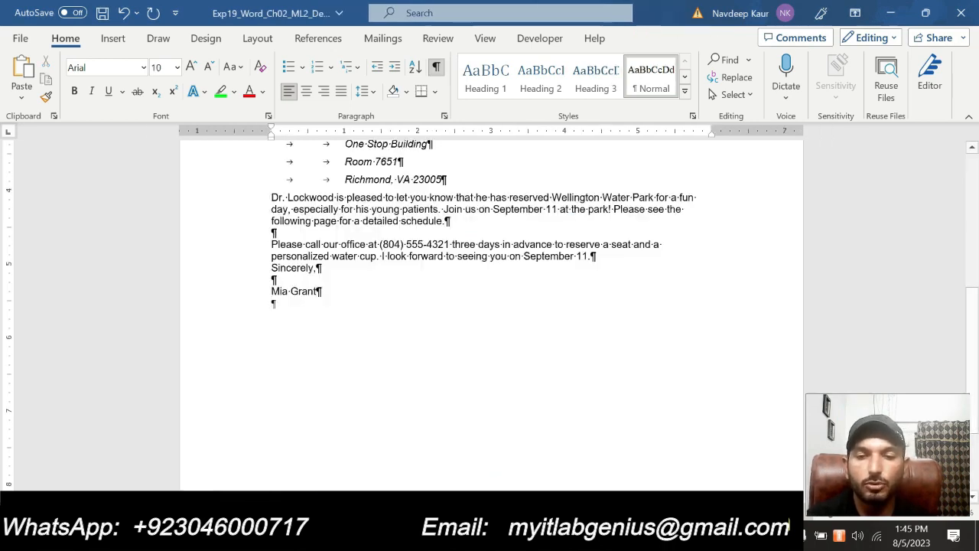
{"action": "left_click", "coordinate": [585, 537]}
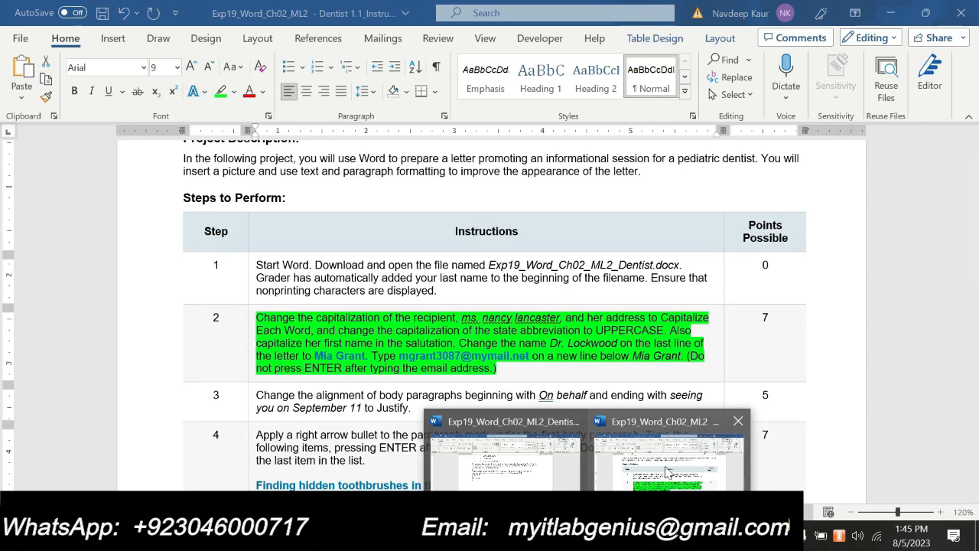
{"action": "left_click", "coordinate": [572, 471]}
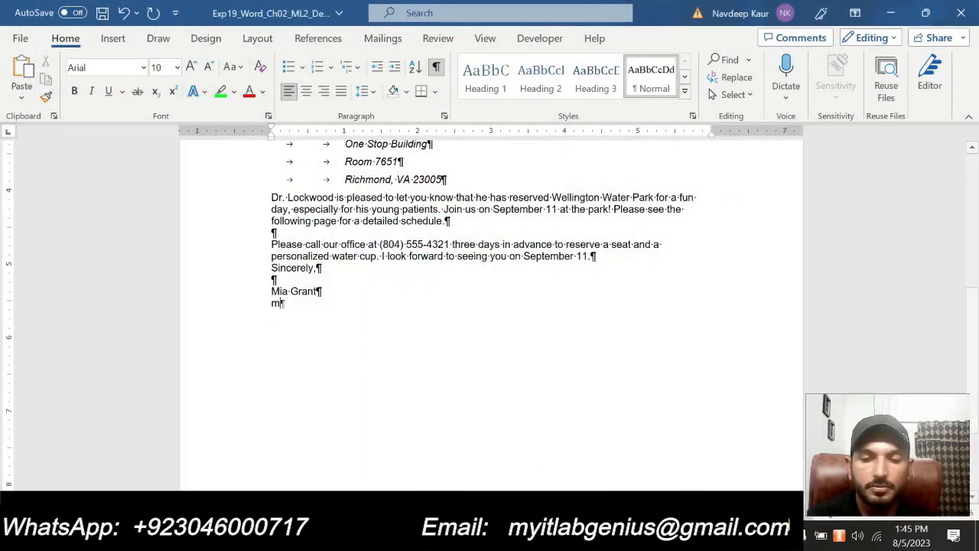
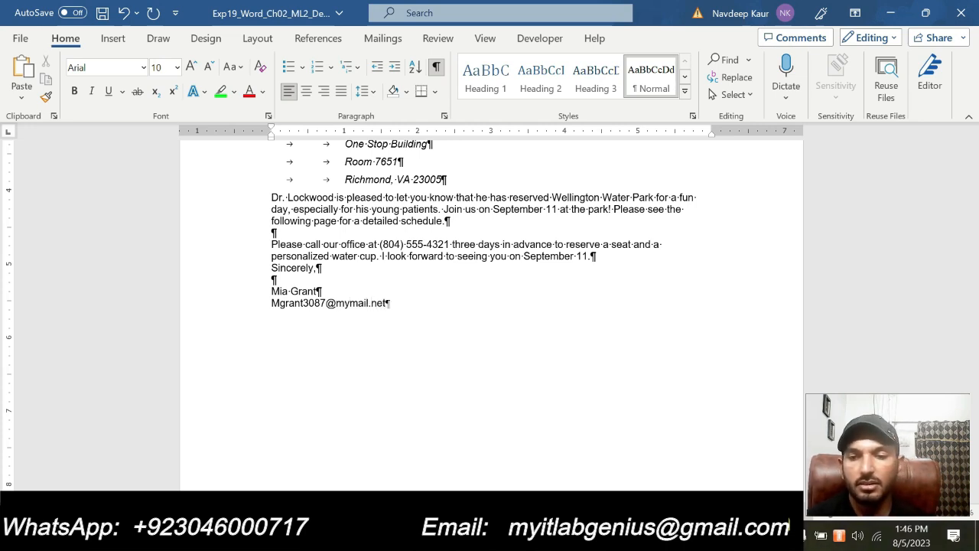
Type the sender's e-mail address beneath the signature name, correcting a typo
{"action": "left_click_drag", "start_coordinate": [270, 305], "coordinate": [411, 305]}
{"action": "left_click", "coordinate": [446, 396]}
{"action": "left_click", "coordinate": [587, 537]}
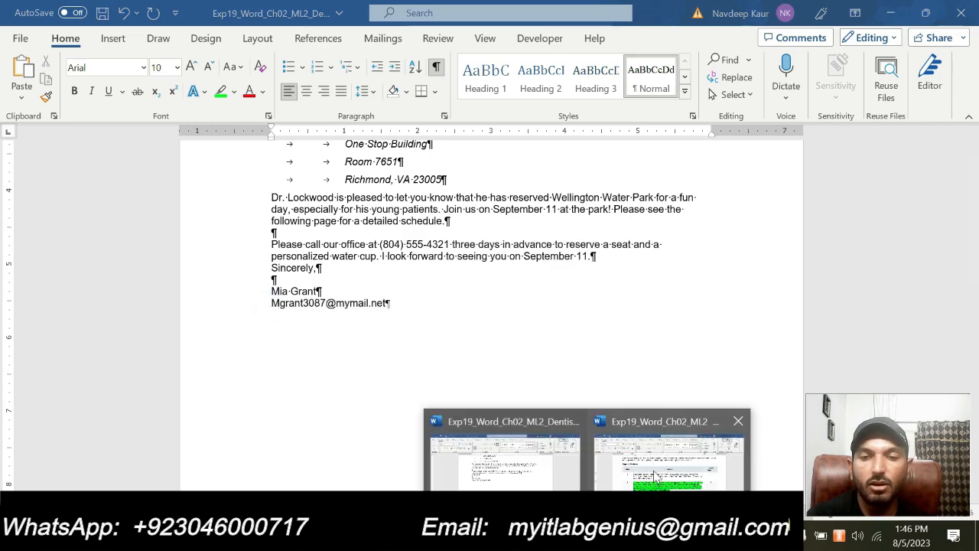
Move the green highlight from step 2 to step 3's justify instruction
{"action": "left_click", "coordinate": [656, 475]}
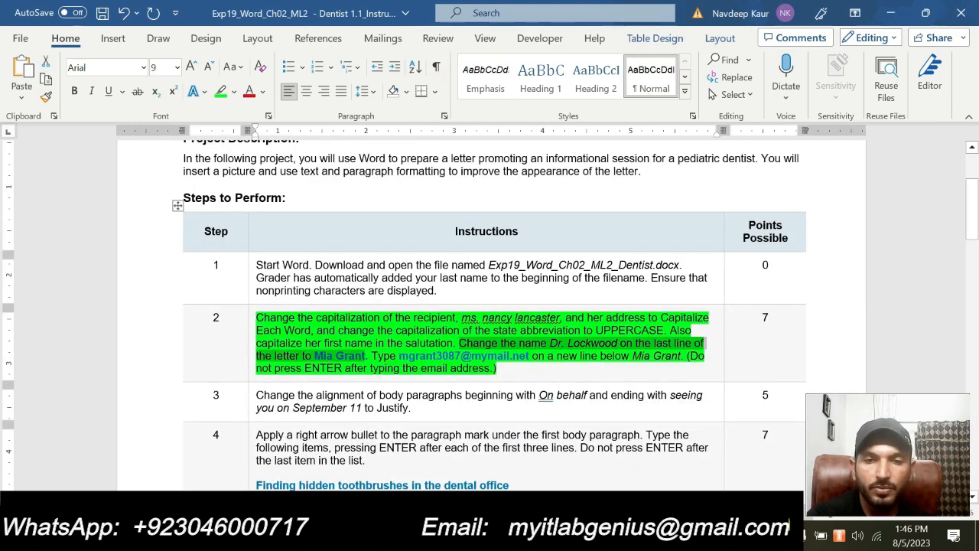
{"action": "left_click", "coordinate": [515, 369]}
{"action": "left_click_drag", "start_coordinate": [517, 369], "coordinate": [257, 317]}
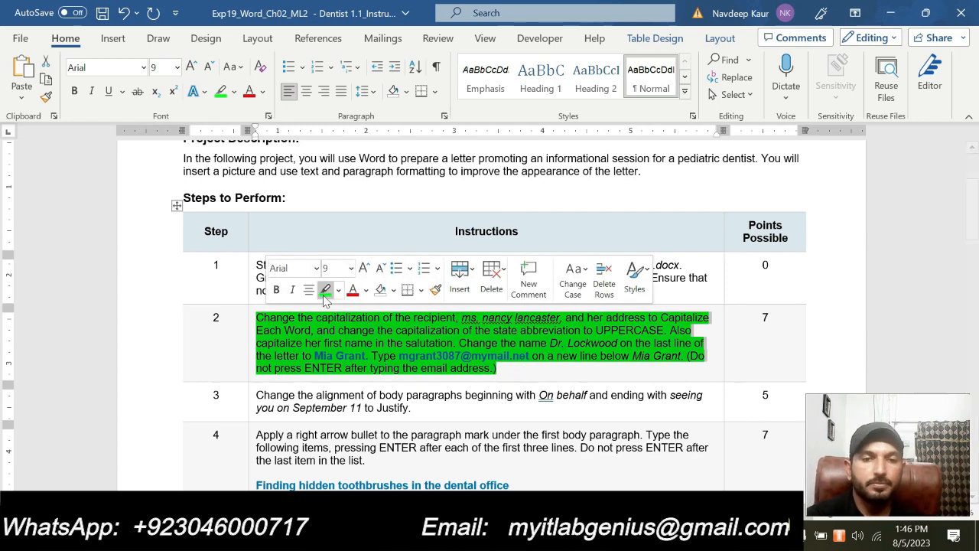
{"action": "left_click", "coordinate": [324, 289]}
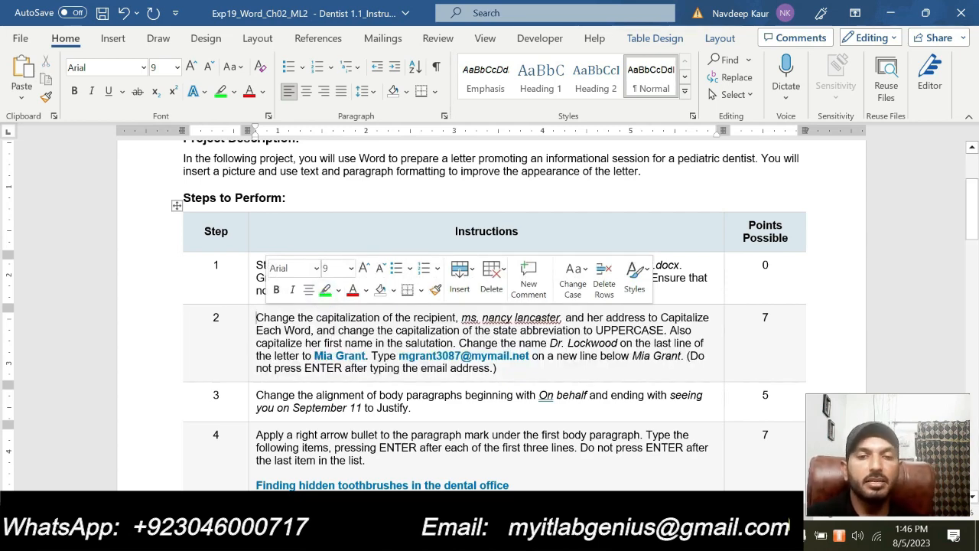
{"action": "left_click_drag", "start_coordinate": [439, 409], "coordinate": [257, 395]}
{"action": "left_click", "coordinate": [322, 374]}
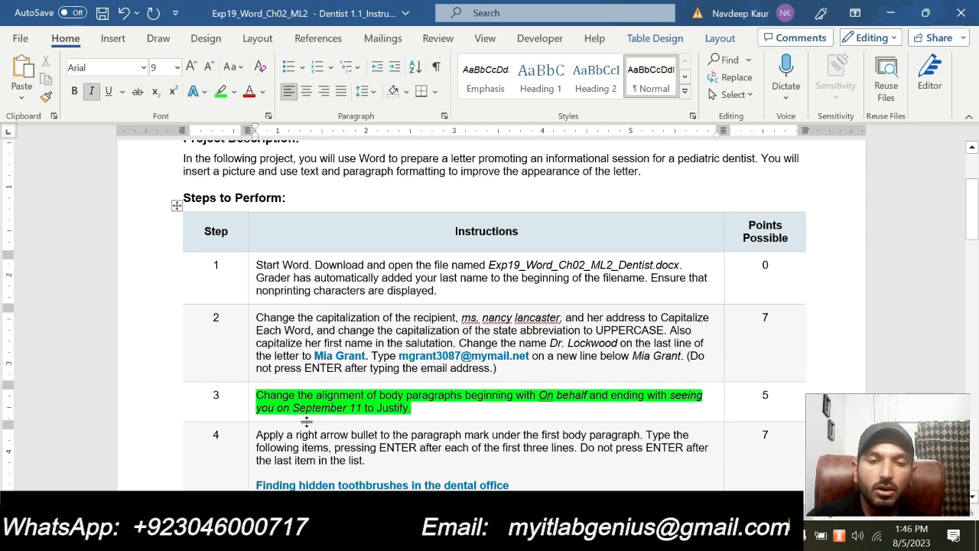
Return to the Dentist letter and jump to its top with Ctrl+Home
{"action": "left_click", "coordinate": [589, 536]}
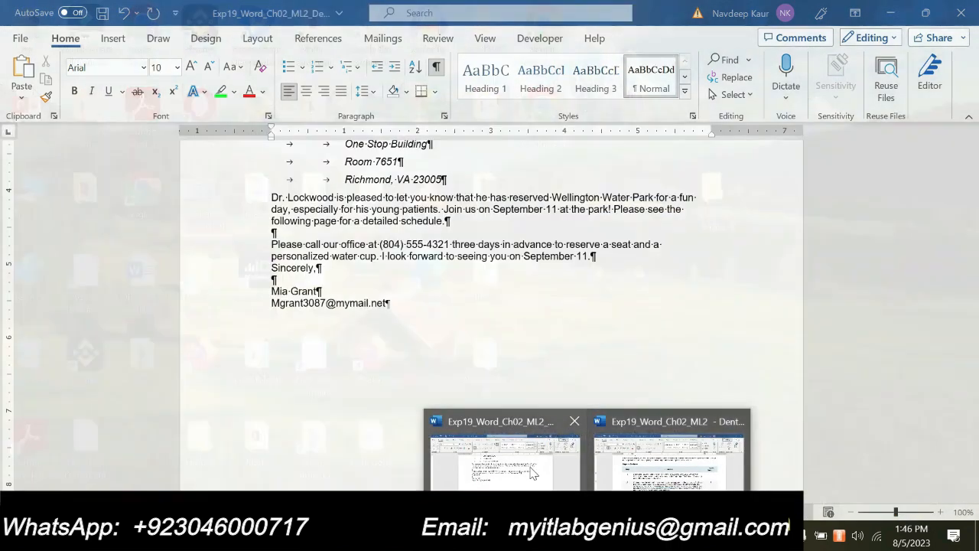
{"action": "left_click", "coordinate": [530, 467]}
{"action": "key", "text": "ctrl+Home"}
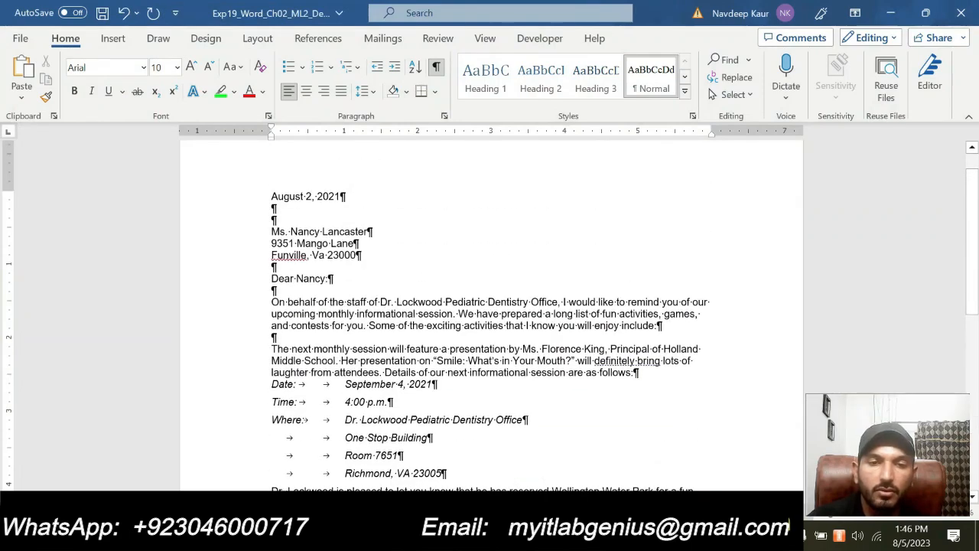
Set Justified alignment for the body paragraphs from 'On behalf' through the September 11 paragraph
{"action": "left_click_drag", "start_coordinate": [271, 302], "coordinate": [442, 408]}
{"action": "left_click_drag", "start_coordinate": [445, 403], "coordinate": [604, 403]}
{"action": "scroll", "coordinate": [433, 339], "scroll_direction": "up", "scroll_amount": 3}
{"action": "scroll", "coordinate": [432, 339], "scroll_direction": "down", "scroll_amount": 1}
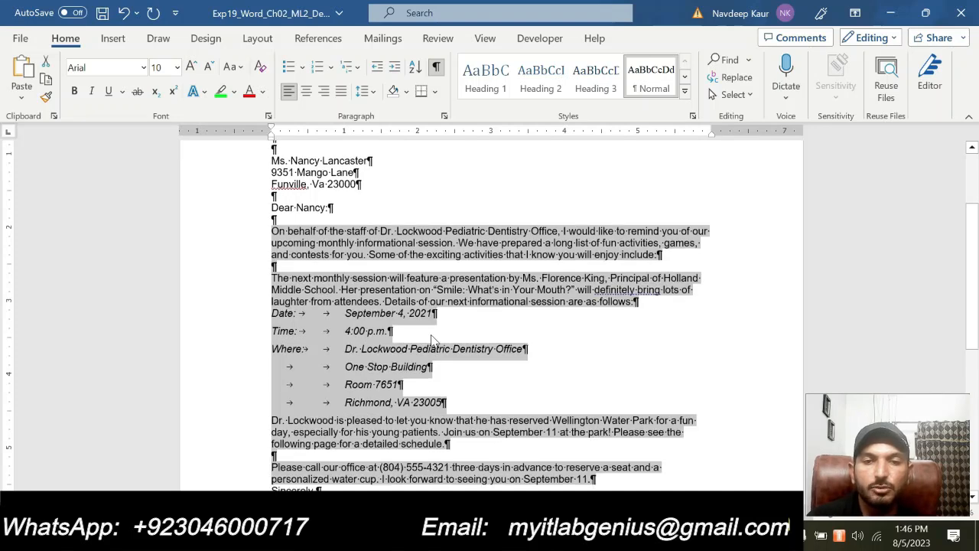
{"action": "scroll", "coordinate": [432, 339], "scroll_direction": "down", "scroll_amount": 3}
{"action": "scroll", "coordinate": [432, 340], "scroll_direction": "up", "scroll_amount": 2}
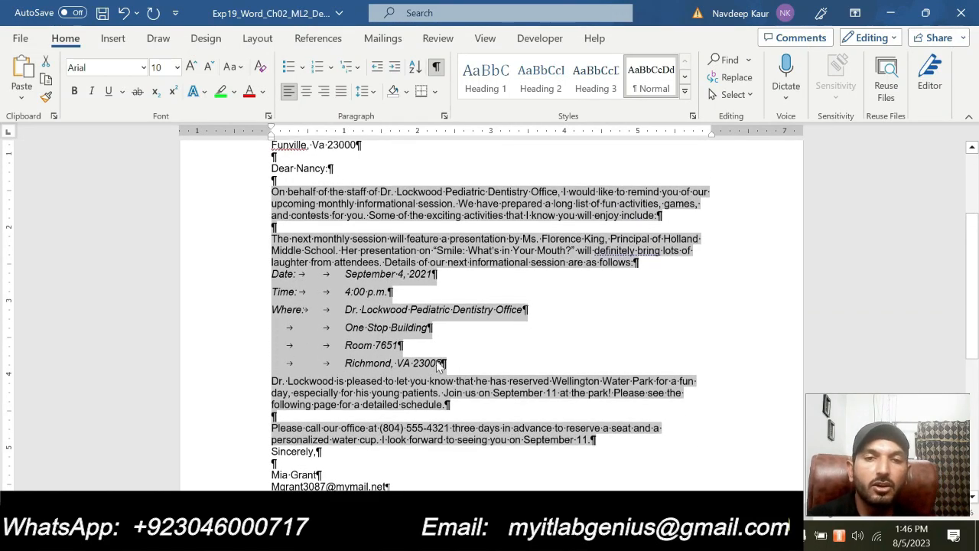
{"action": "left_click", "coordinate": [444, 116]}
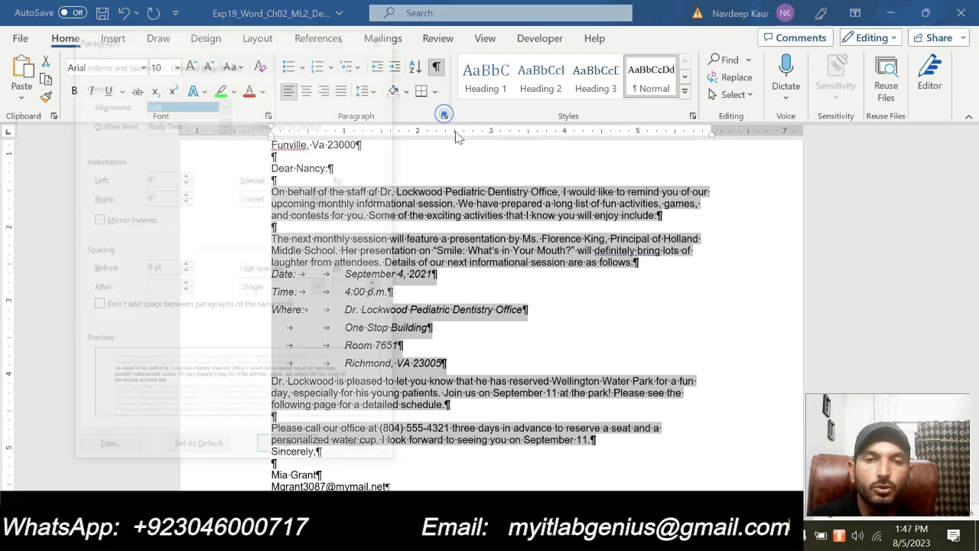
{"action": "left_click", "coordinate": [224, 104]}
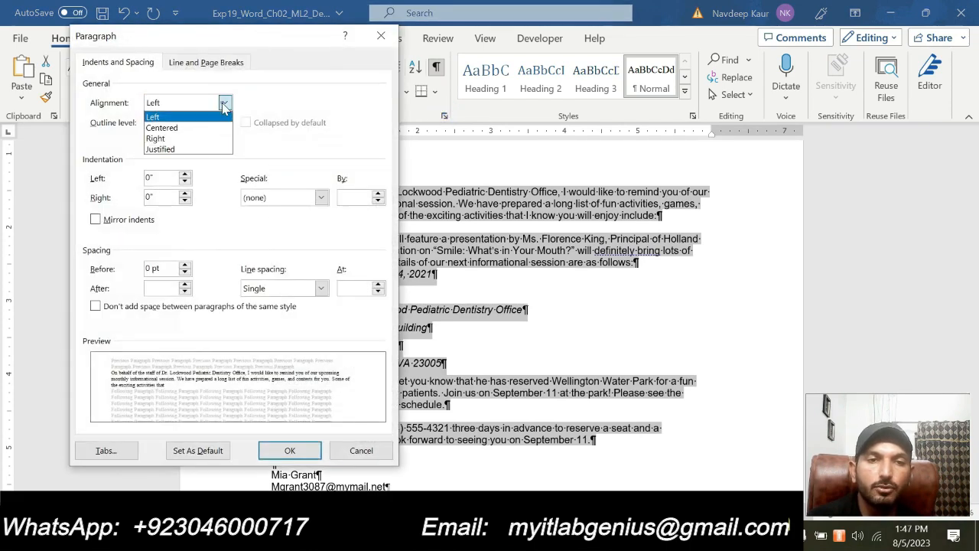
{"action": "left_click", "coordinate": [186, 149]}
{"action": "left_click", "coordinate": [289, 451]}
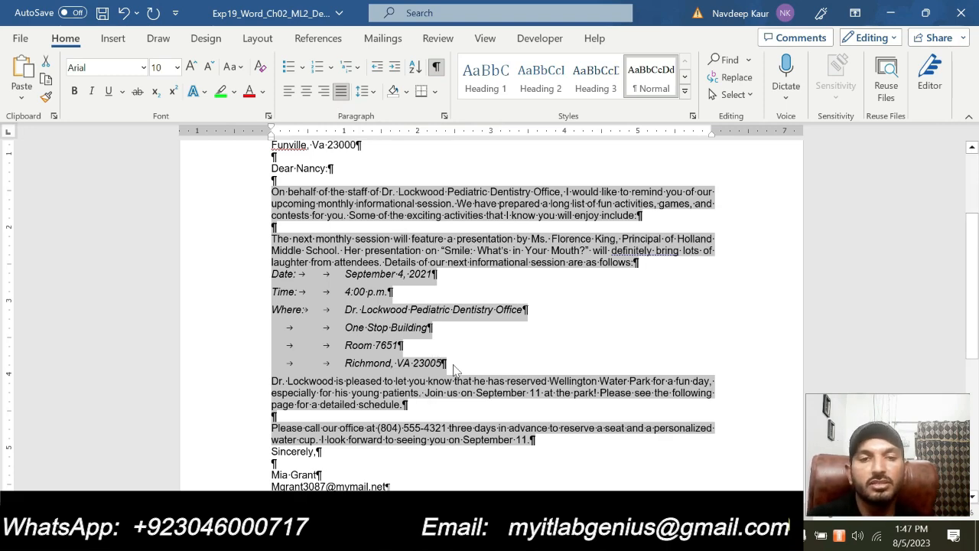
Deselect the body text and switch to the instructions document
{"action": "left_click", "coordinate": [459, 370]}
{"action": "mouse_move", "coordinate": [588, 535]}
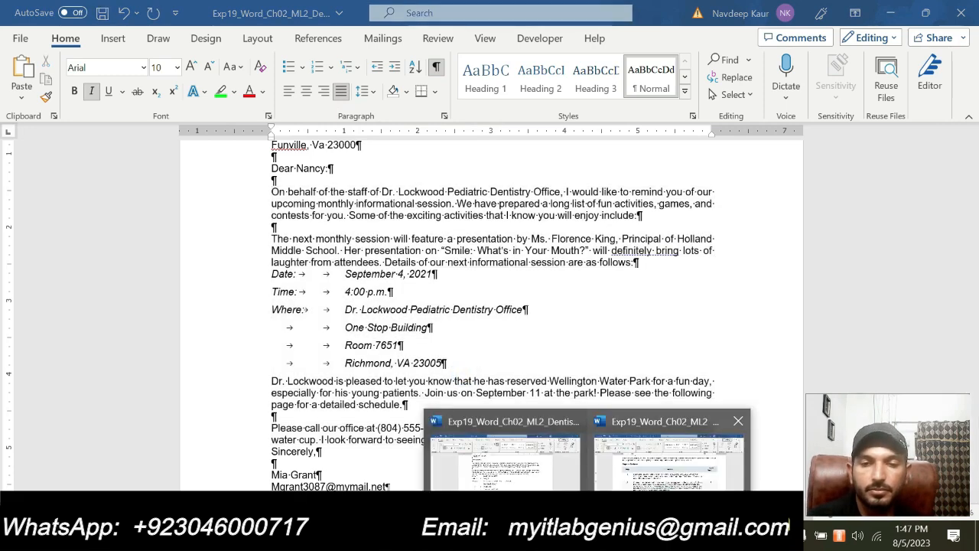
{"action": "left_click", "coordinate": [642, 480]}
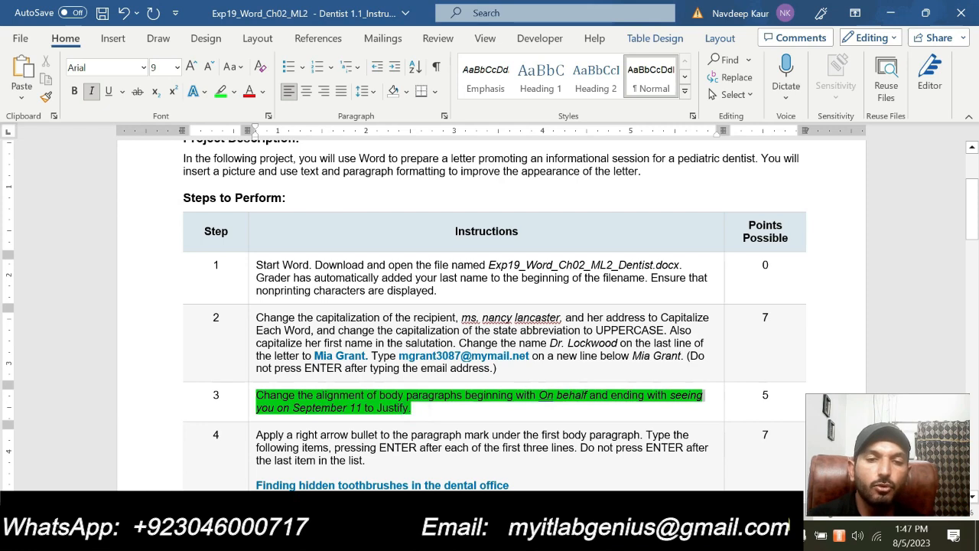
Move the green highlight from step 3 to step 4's instruction
{"action": "left_click", "coordinate": [316, 368]}
{"action": "scroll", "coordinate": [314, 368], "scroll_direction": "down", "scroll_amount": 3}
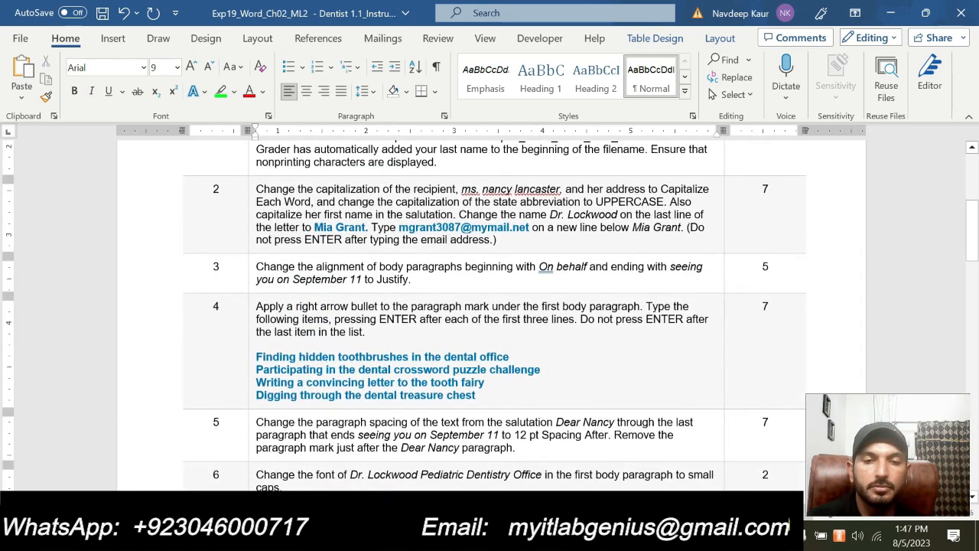
{"action": "mouse_move", "coordinate": [489, 394]}
{"action": "left_mouse_down"}
{"action": "mouse_move", "coordinate": [260, 321]}
{"action": "mouse_move", "coordinate": [255, 306]}
{"action": "left_mouse_up"}
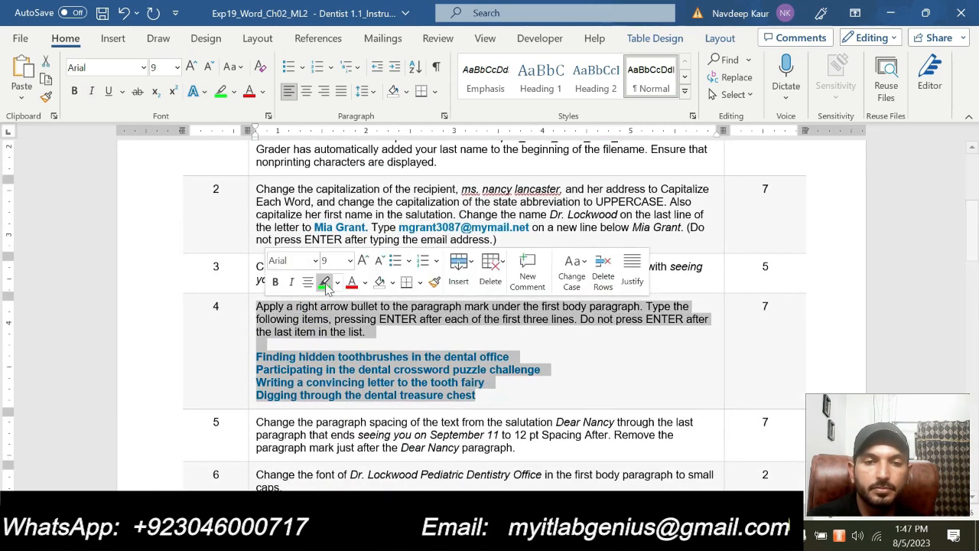
{"action": "left_click", "coordinate": [325, 283]}
{"action": "left_click", "coordinate": [348, 369]}
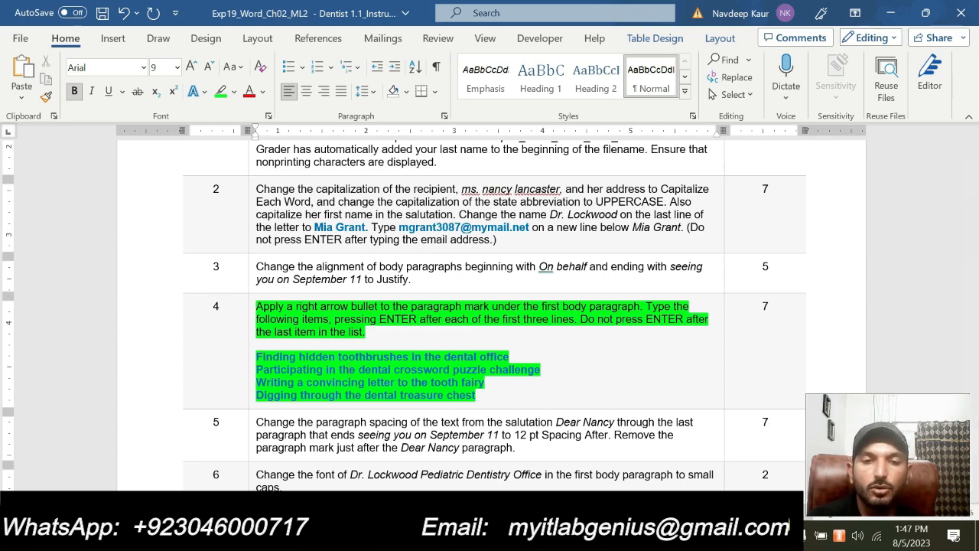
Apply the right-arrow bullet to the empty paragraph below the first body paragraph
{"action": "mouse_move", "coordinate": [587, 534]}
{"action": "left_click", "coordinate": [504, 458]}
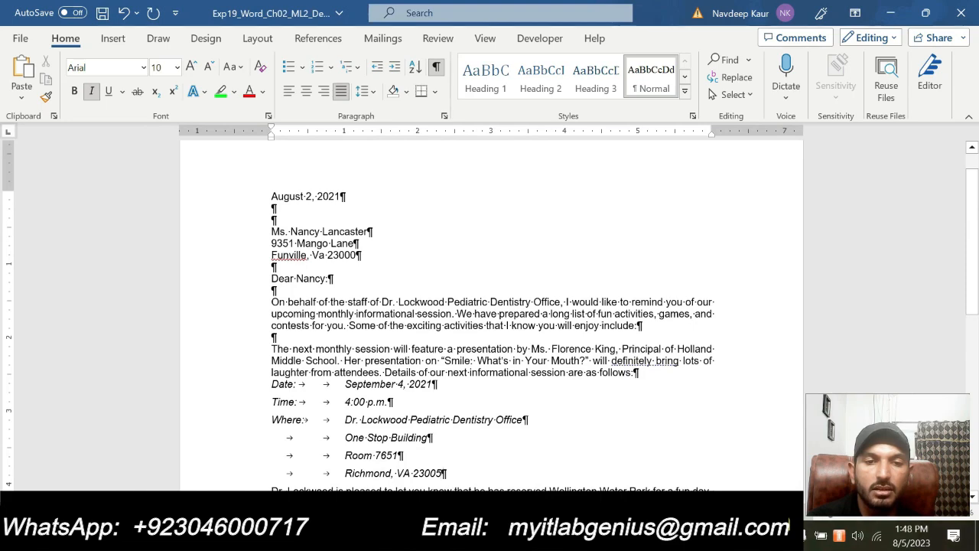
{"action": "left_click", "coordinate": [269, 332]}
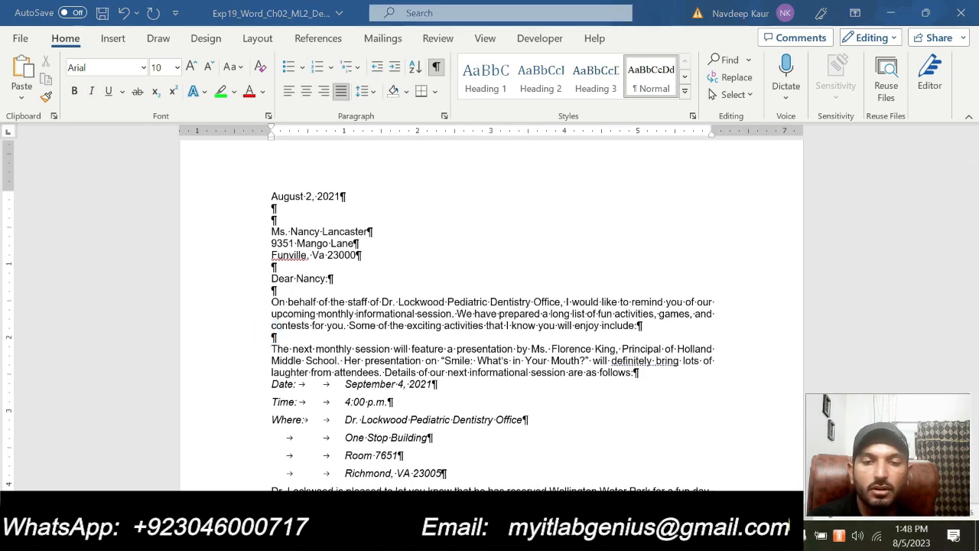
{"action": "mouse_move", "coordinate": [586, 534]}
{"action": "mouse_move", "coordinate": [646, 474]}
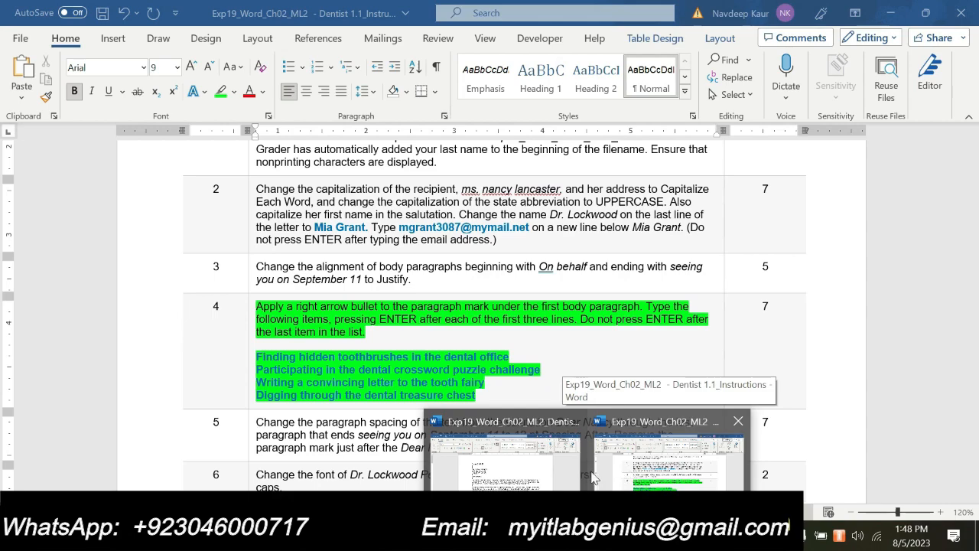
{"action": "left_click", "coordinate": [482, 468]}
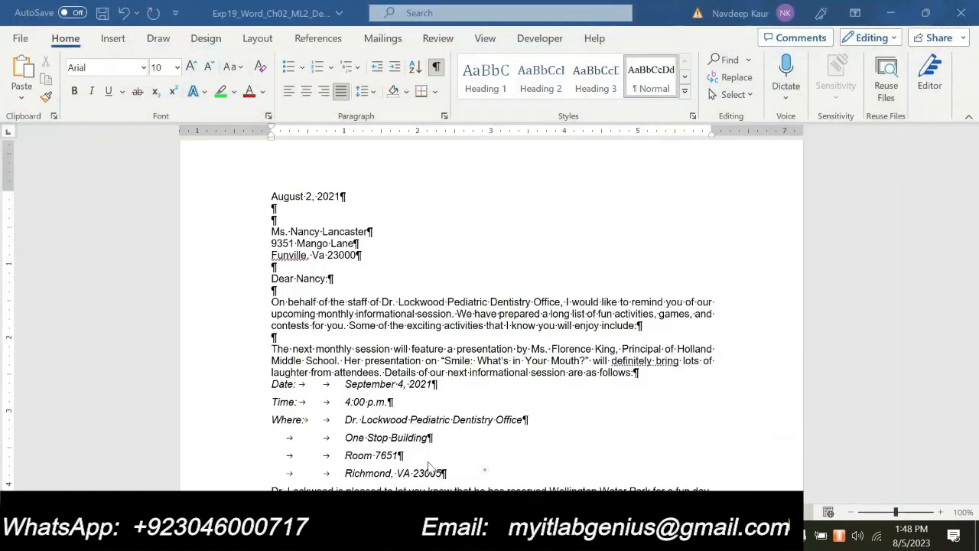
{"action": "left_click", "coordinate": [302, 68]}
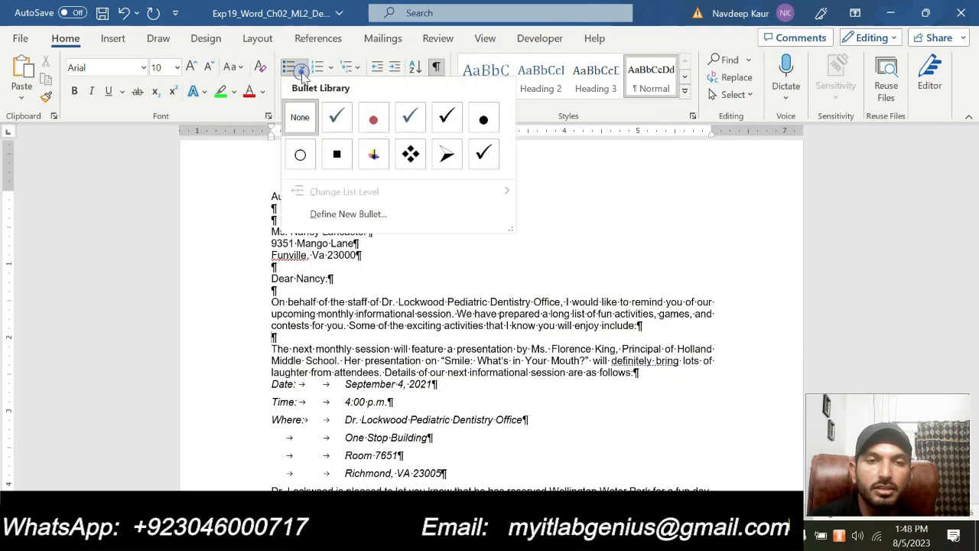
{"action": "left_click", "coordinate": [447, 155]}
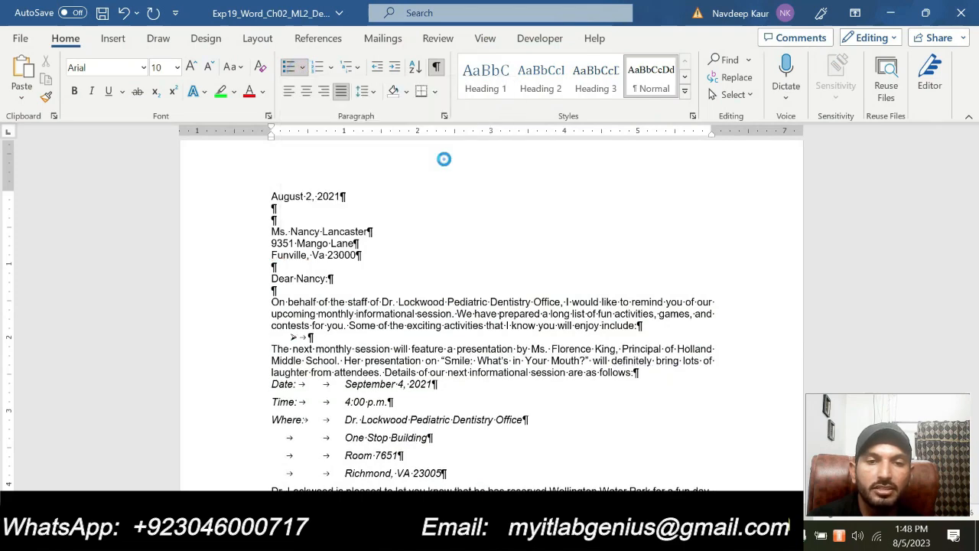
Check the Steps table in the instructions, then return to the Dentist letter
{"action": "left_click", "coordinate": [644, 468]}
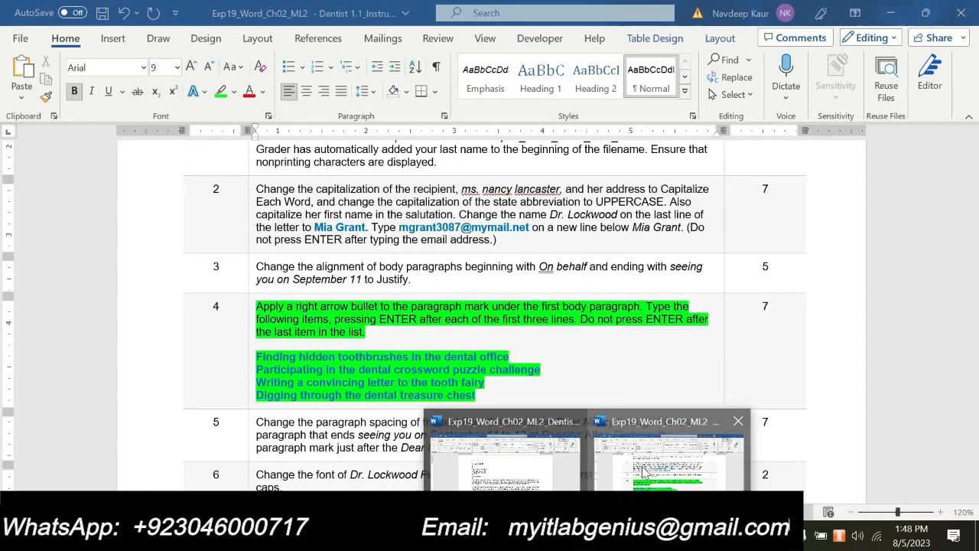
{"action": "scroll", "coordinate": [489, 315], "scroll_direction": "up", "scroll_amount": 3}
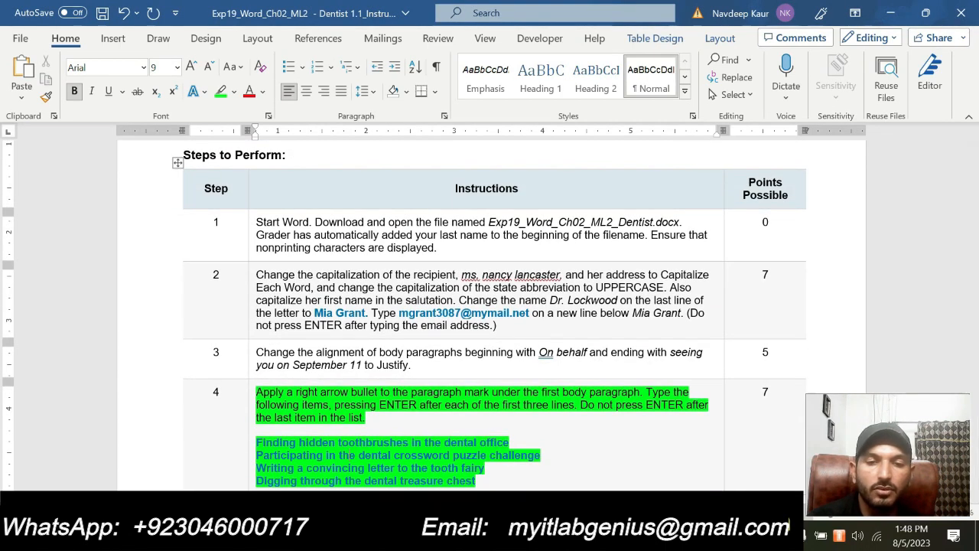
{"action": "mouse_move", "coordinate": [585, 535]}
{"action": "left_click", "coordinate": [497, 454]}
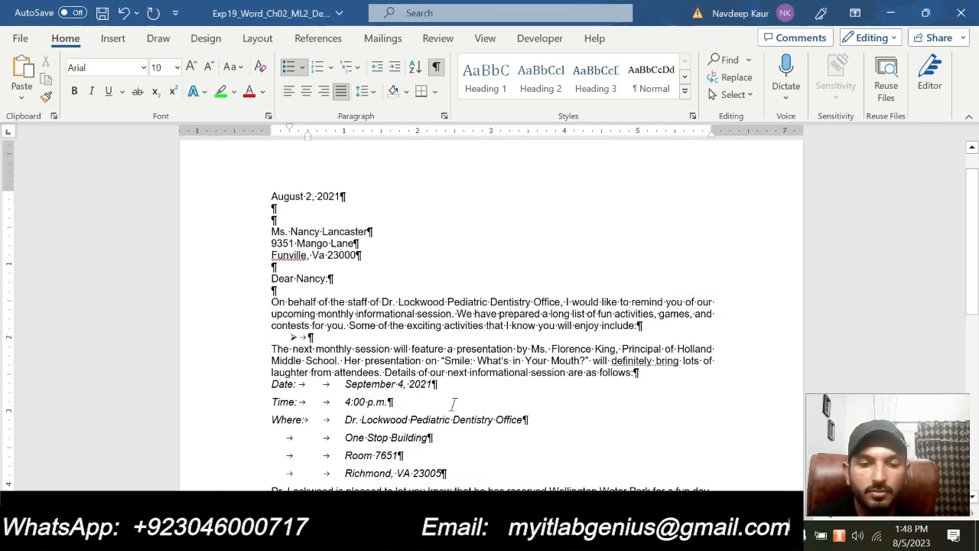
Type the bullet 'Finding hidden toothbrushes in the dental office' and start a new bullet line
{"action": "type", "text": "Fin"}
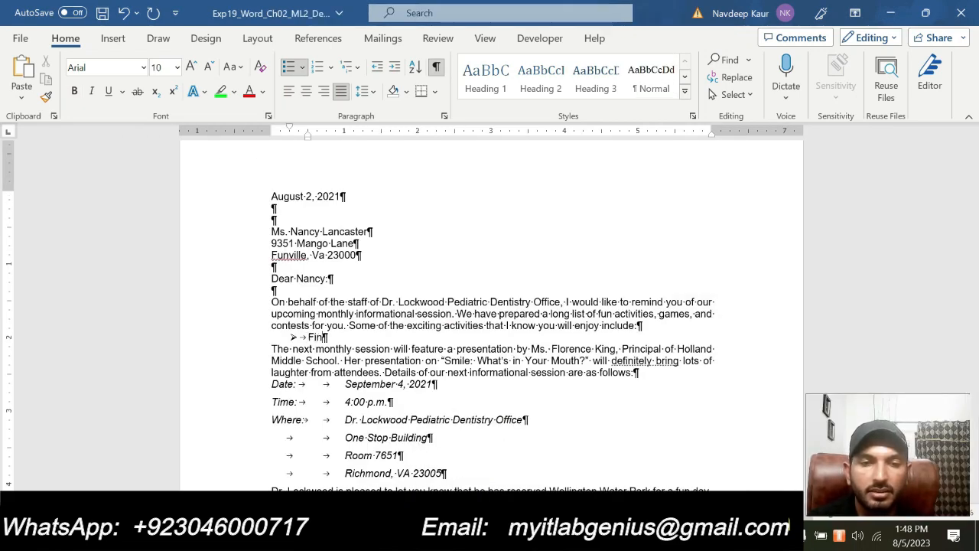
{"action": "type", "text": "ding hid"}
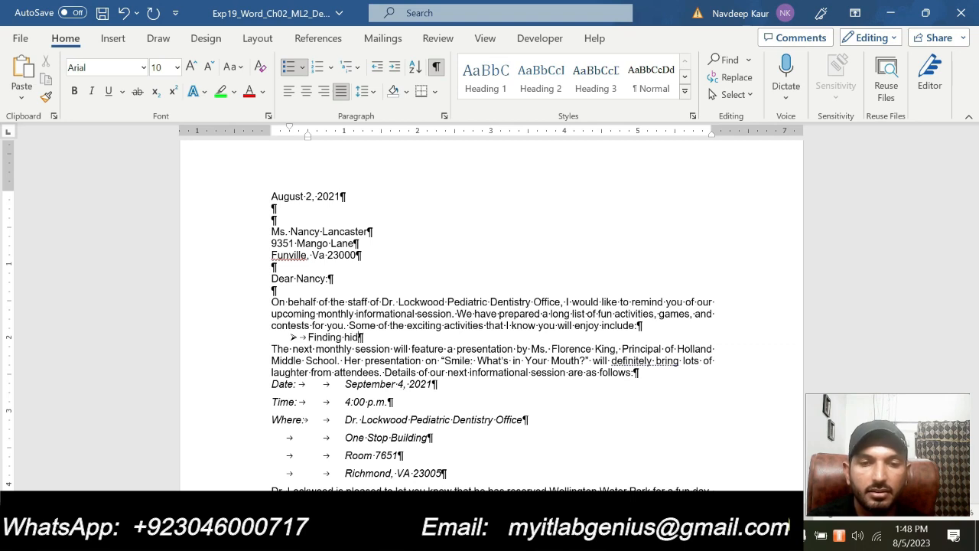
{"action": "type", "text": "den toothb"}
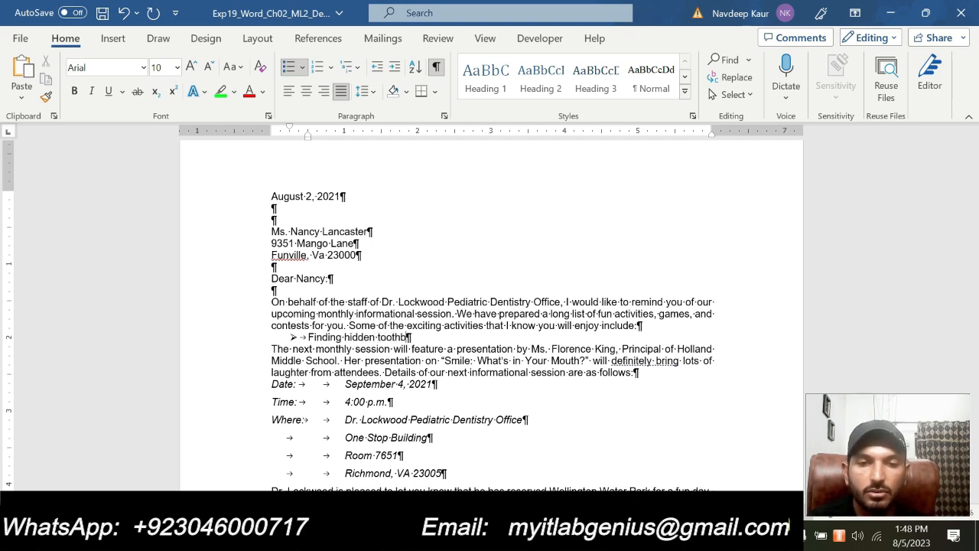
{"action": "type", "text": "rushe"}
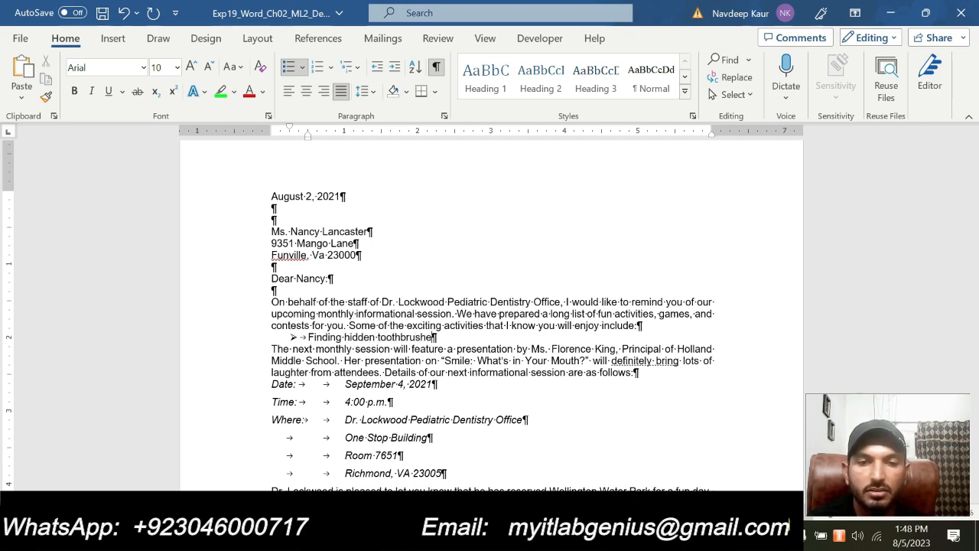
{"action": "type", "text": "s in the de"}
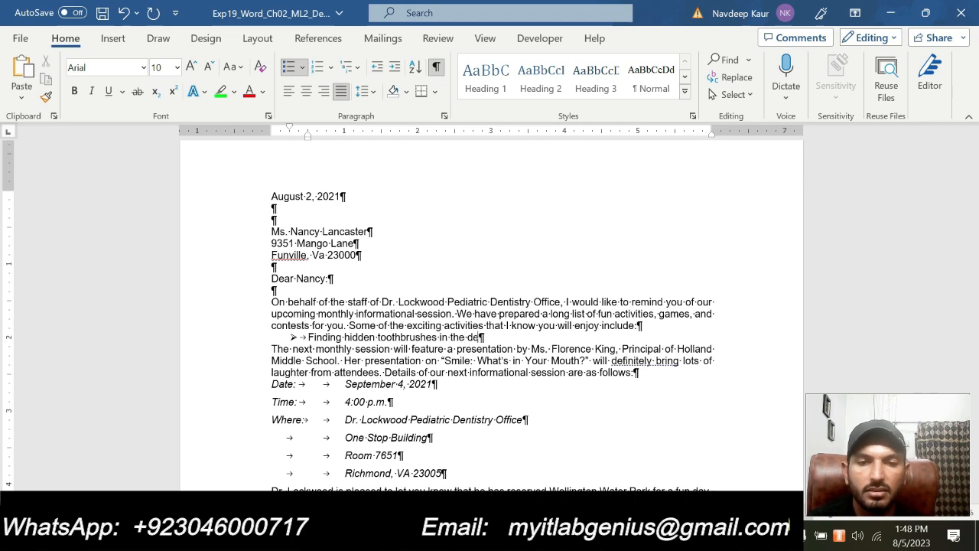
{"action": "type", "text": "ntal office"}
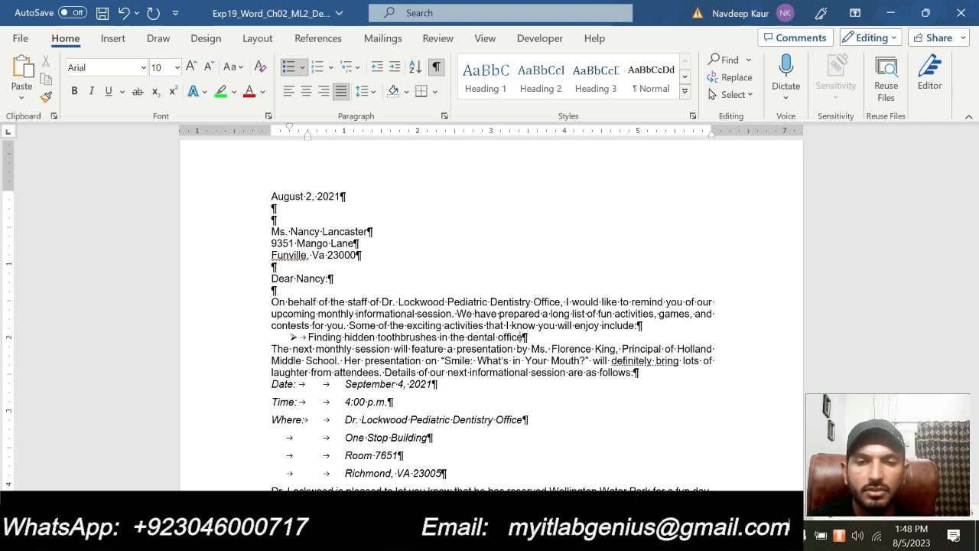
{"action": "key", "text": "Return"}
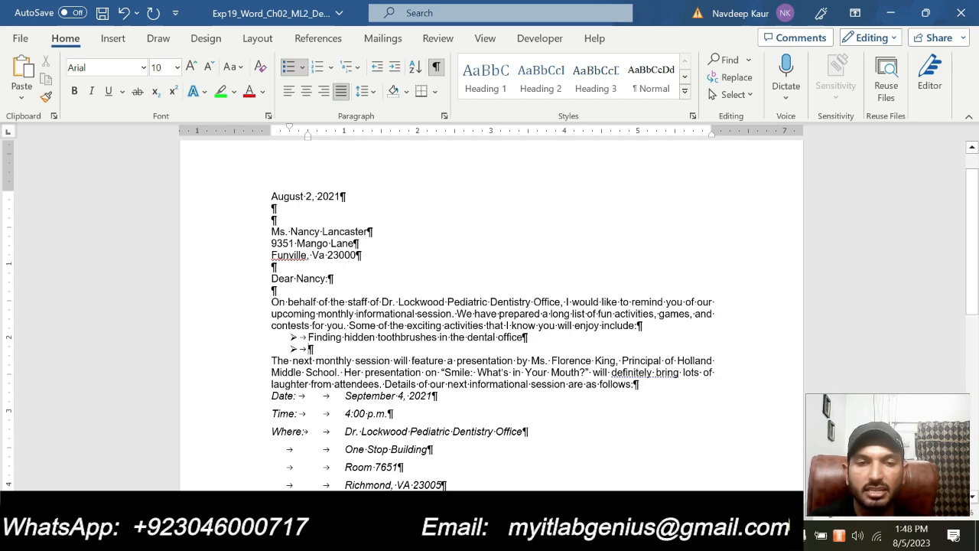
{"action": "mouse_move", "coordinate": [592, 538]}
{"action": "left_click", "coordinate": [616, 479]}
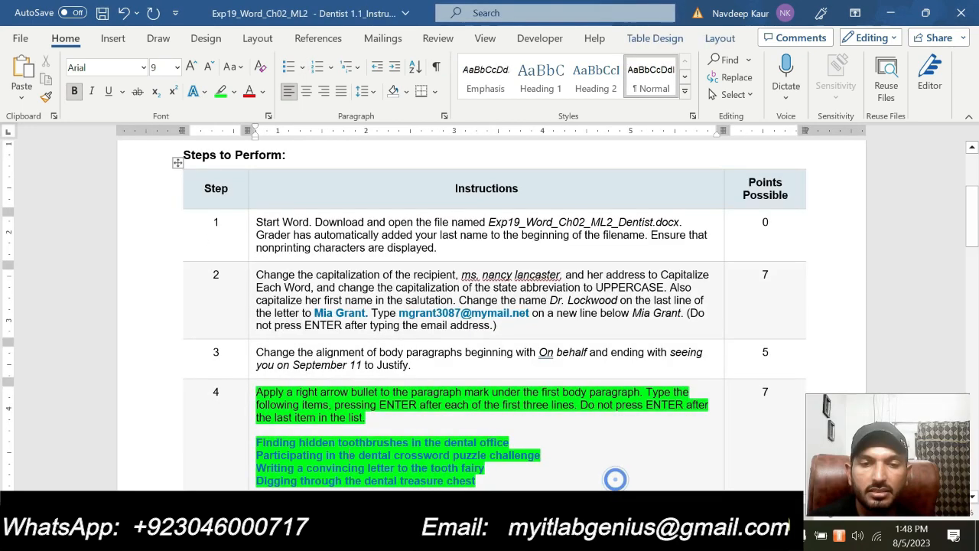
{"action": "scroll", "coordinate": [329, 411], "scroll_direction": "down", "scroll_amount": 2}
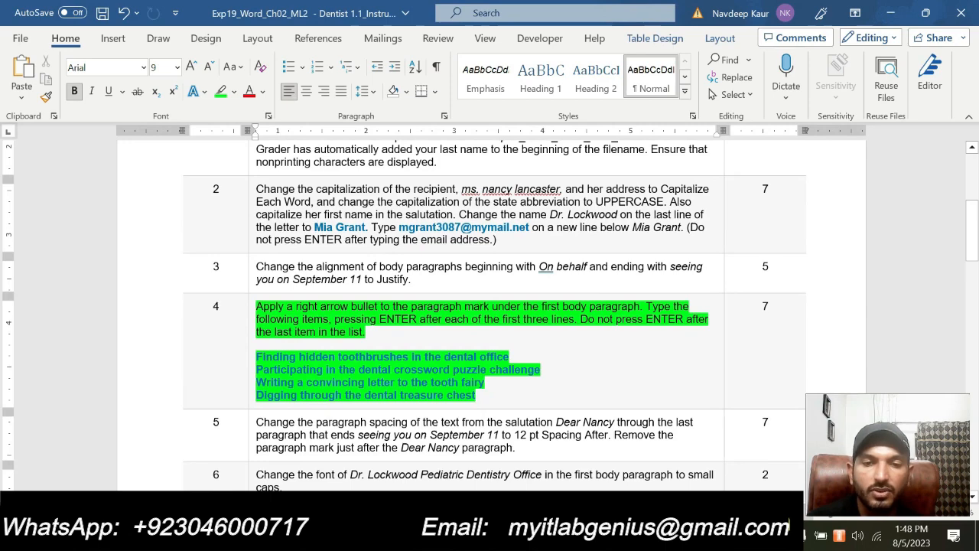
{"action": "left_click", "coordinate": [589, 537]}
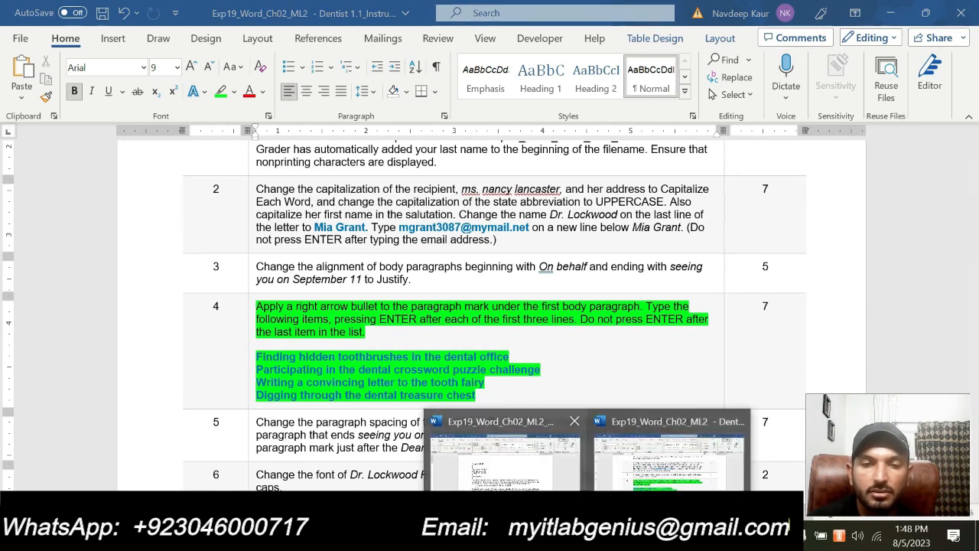
{"action": "left_click", "coordinate": [521, 479]}
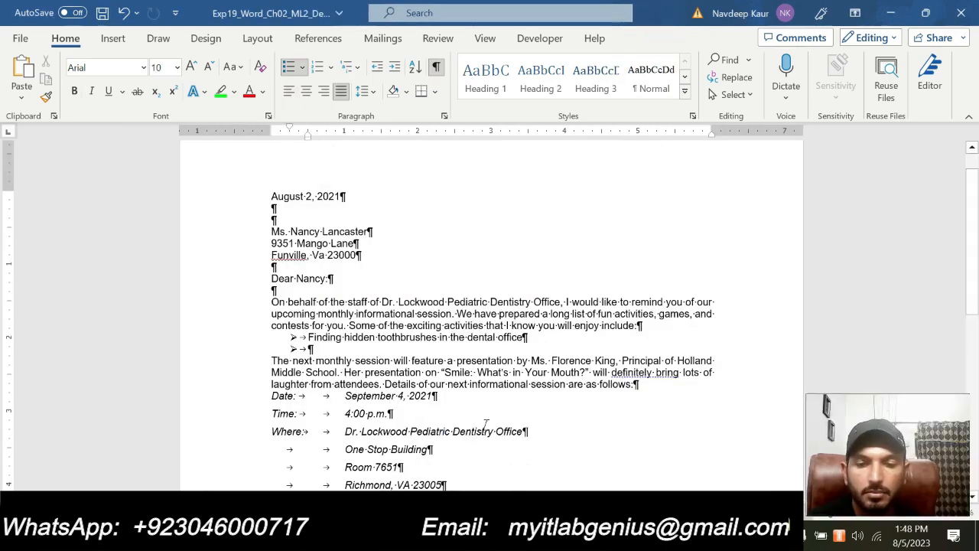
Type the second bullet, starting 'Participating in the crossword pu' with the suggested completion
{"action": "type", "text": "Parti"}
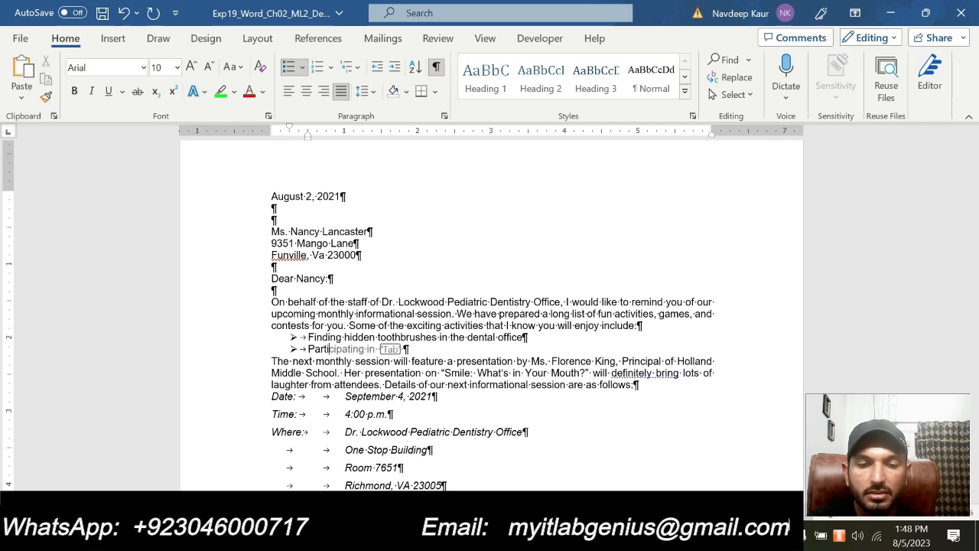
{"action": "key", "text": "Tab"}
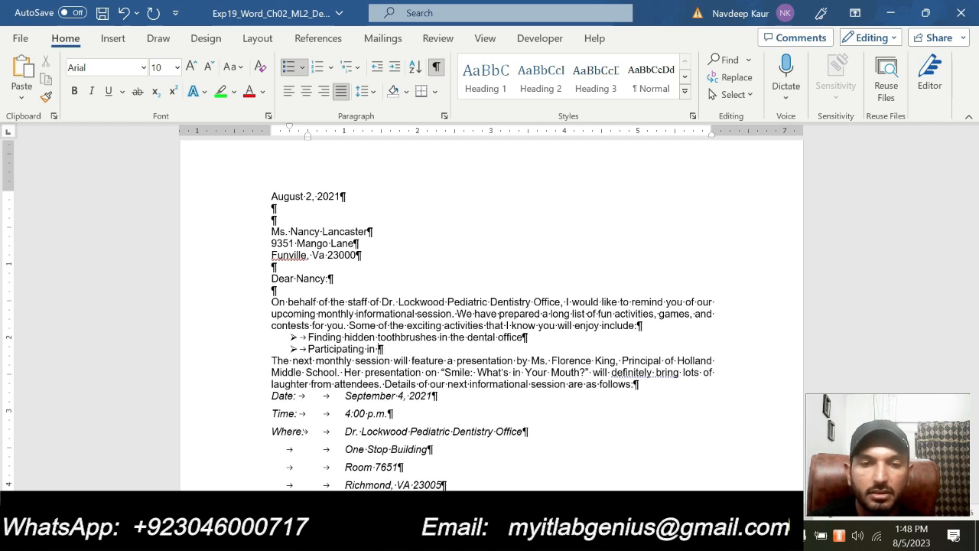
{"action": "type", "text": "the cro"}
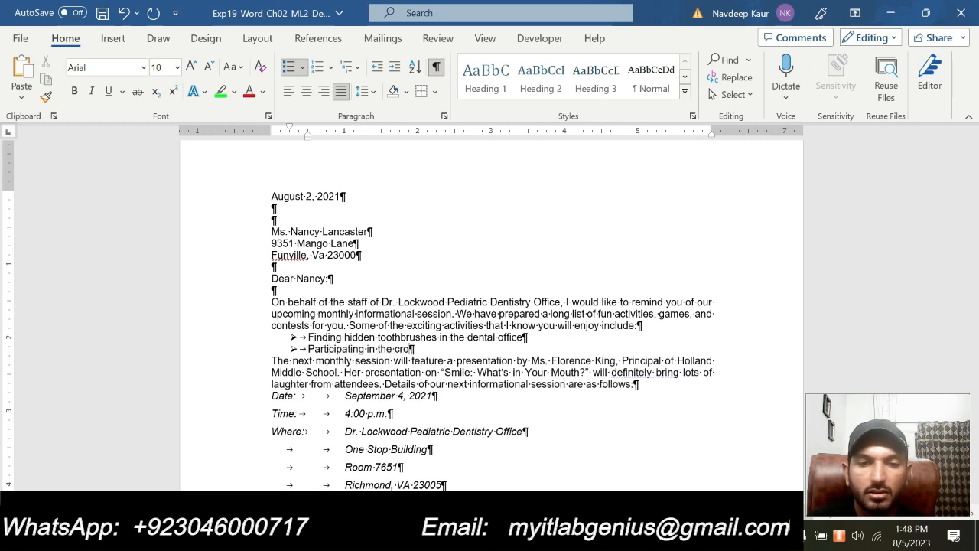
{"action": "type", "text": "ssword"}
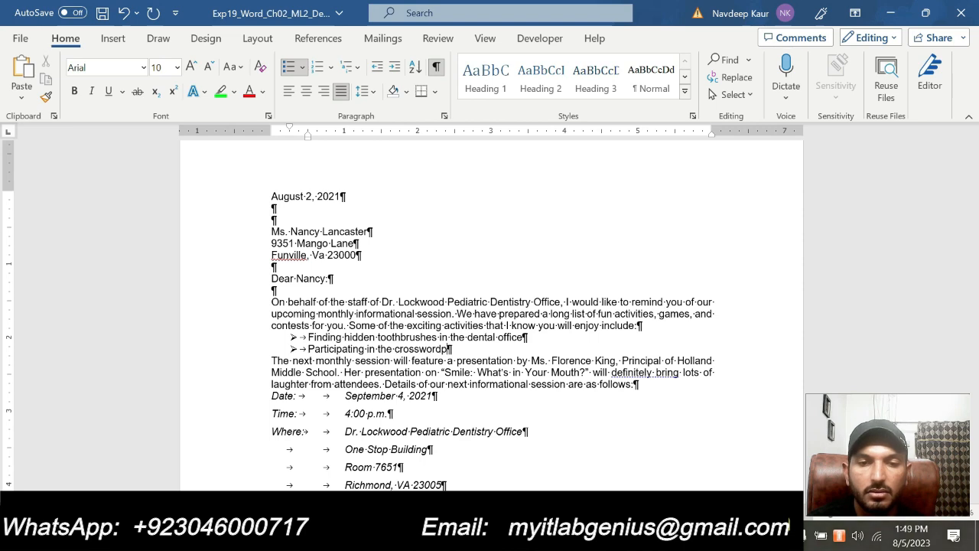
{"action": "type", "text": " pu"}
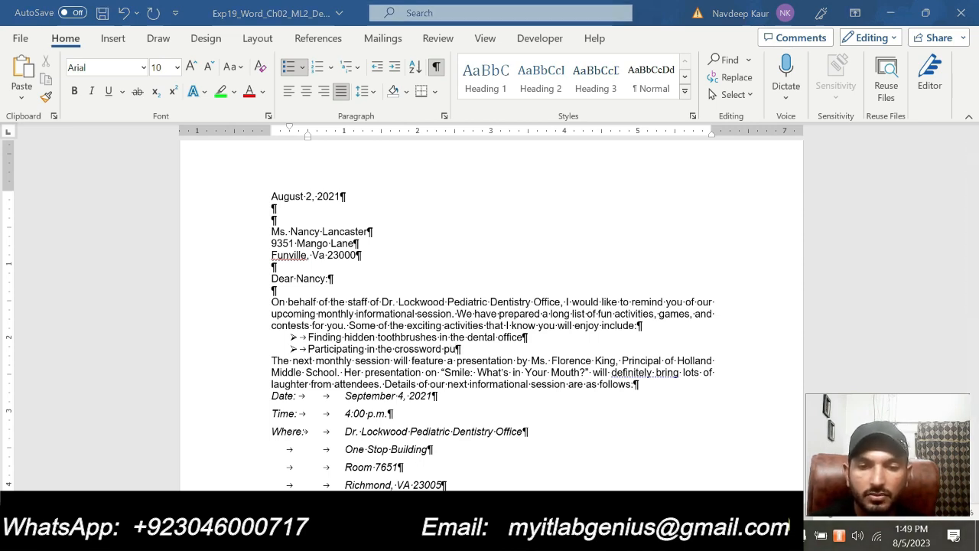
Insert the missing 'dental', finish with 'puzzle challenge', and start a third bullet
{"action": "mouse_move", "coordinate": [632, 480]}
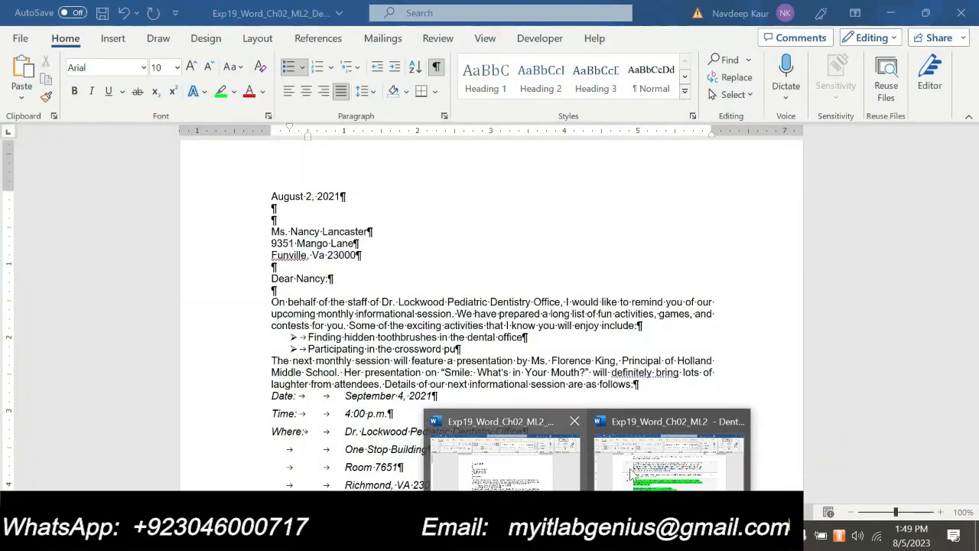
{"action": "left_click", "coordinate": [550, 474]}
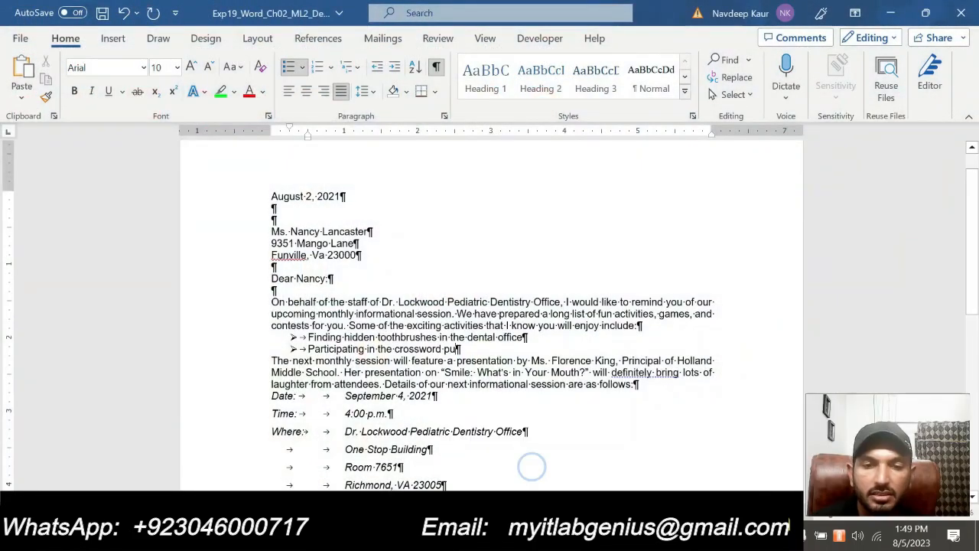
{"action": "left_click", "coordinate": [395, 349]}
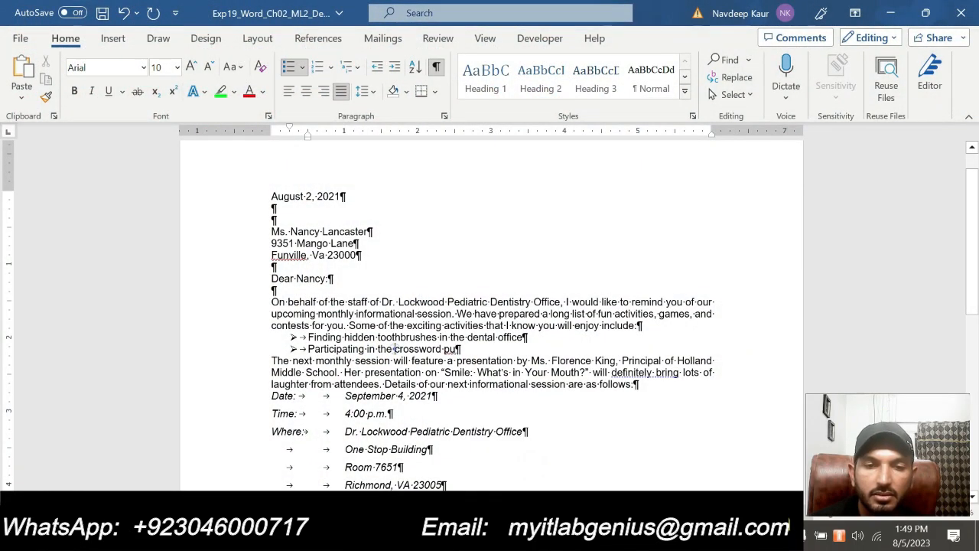
{"action": "type", "text": "dental"}
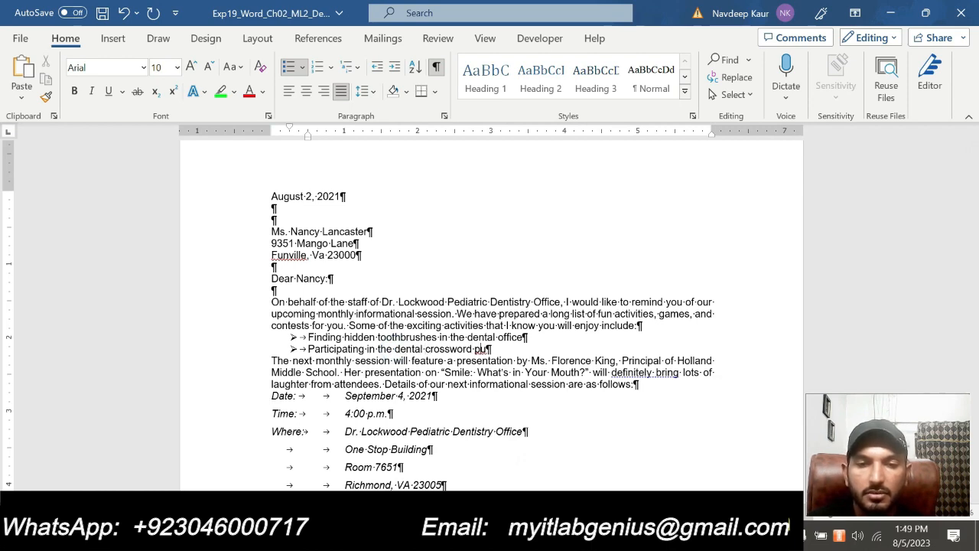
{"action": "left_click", "coordinate": [486, 349]}
{"action": "type", "text": "zzle ch"}
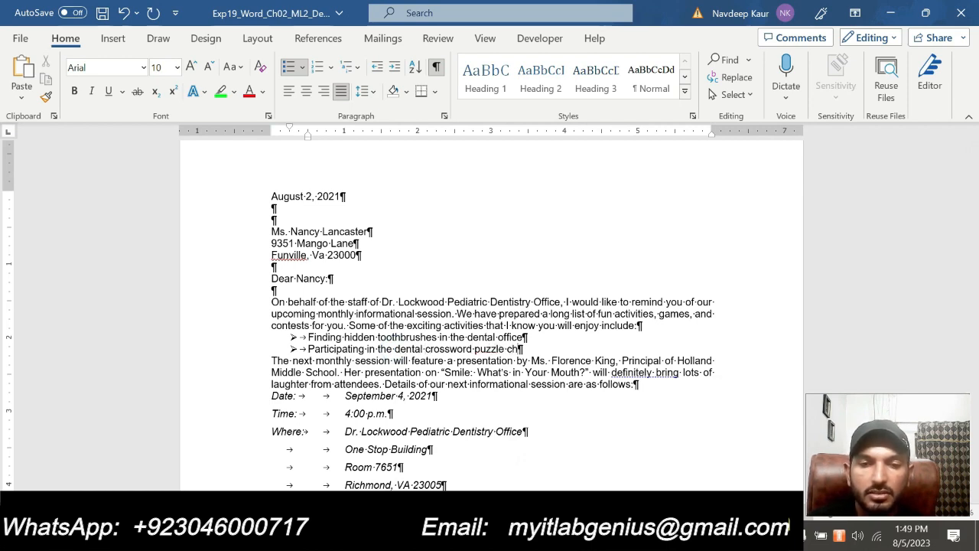
{"action": "type", "text": "allen"}
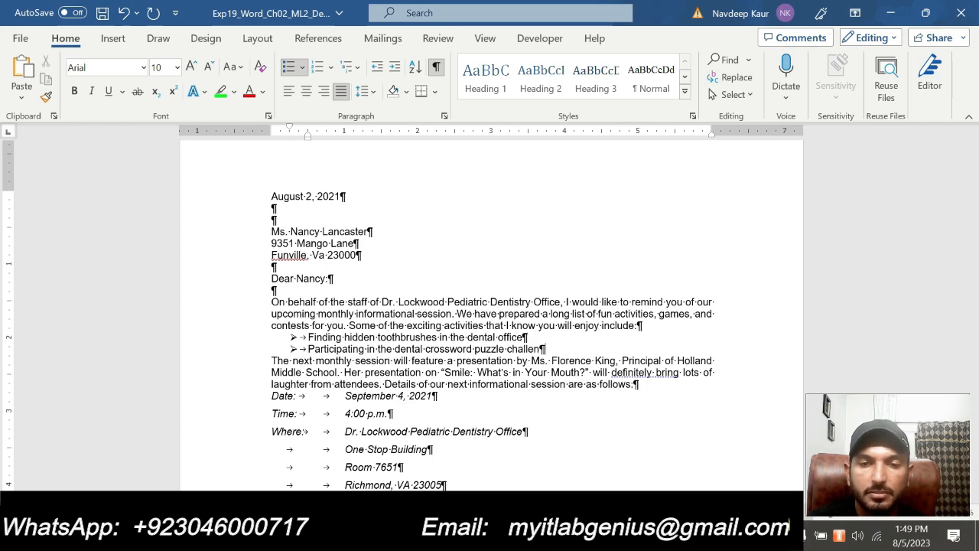
{"action": "type", "text": "ge"}
{"action": "key", "text": "Return"}
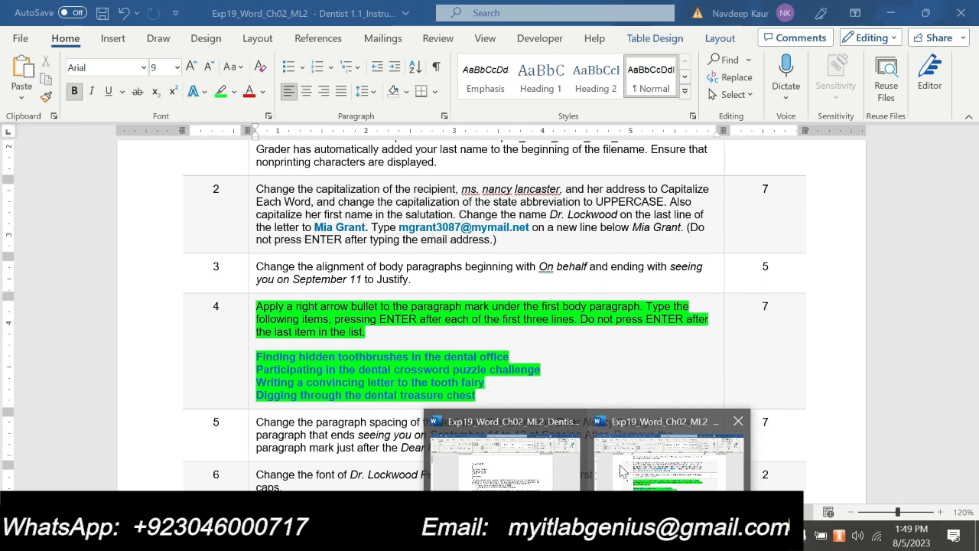
Type the third bullet 'Writing a convincing letter to tooth fairy' and start a new bullet
{"action": "left_click", "coordinate": [497, 468]}
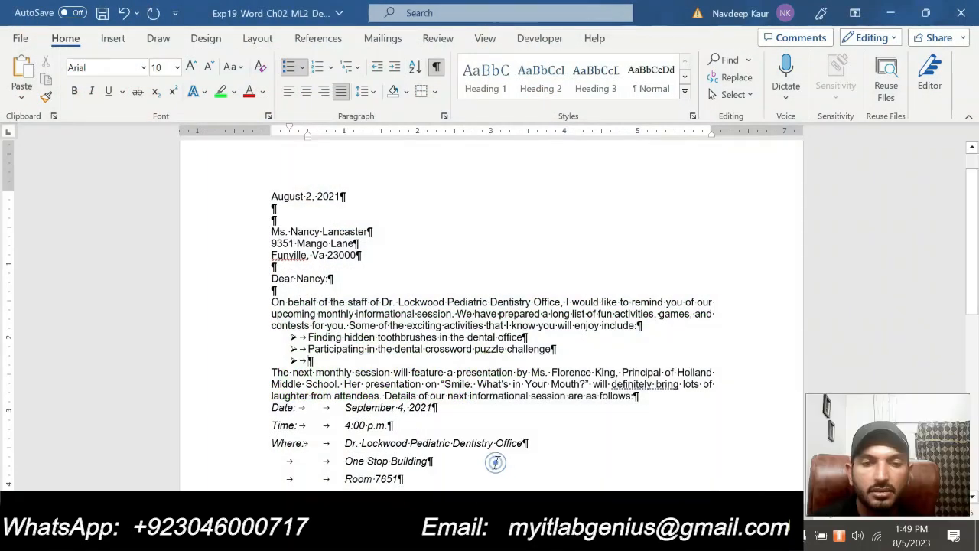
{"action": "type", "text": "Wr"}
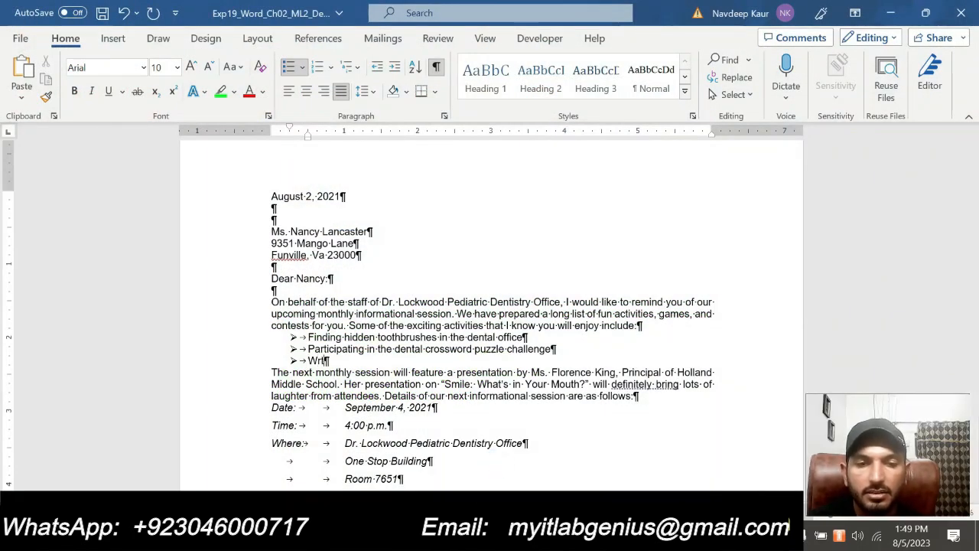
{"action": "type", "text": "iting a co"}
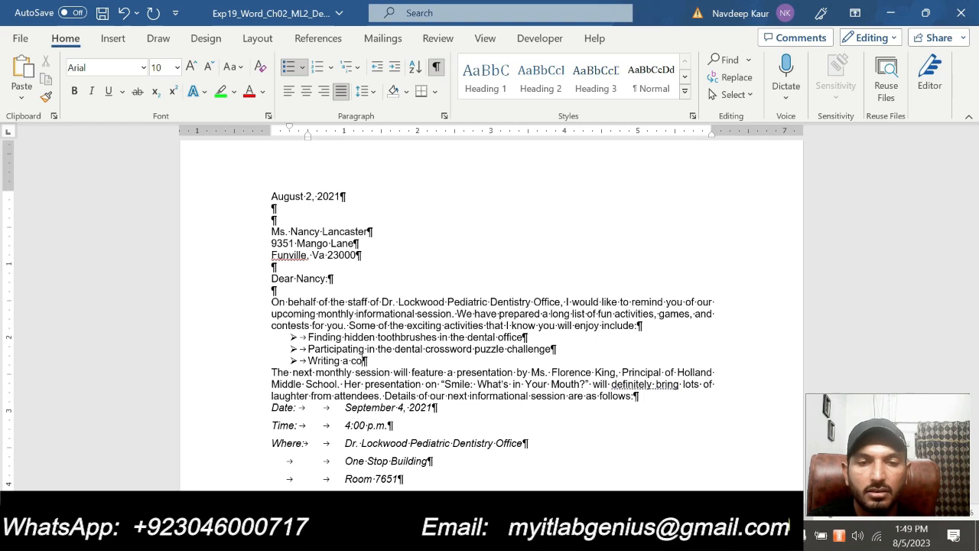
{"action": "type", "text": "nvincing letter to"}
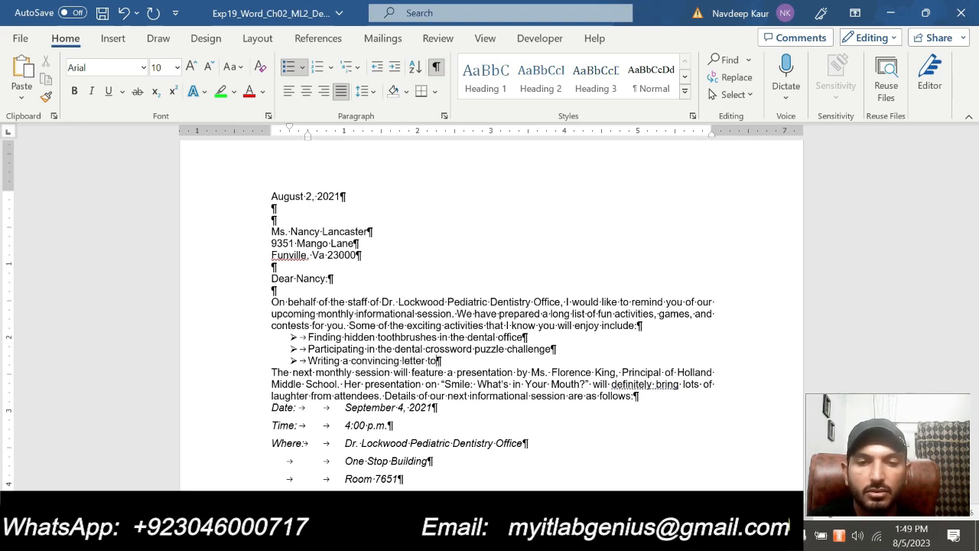
{"action": "type", "text": " tooth fair"}
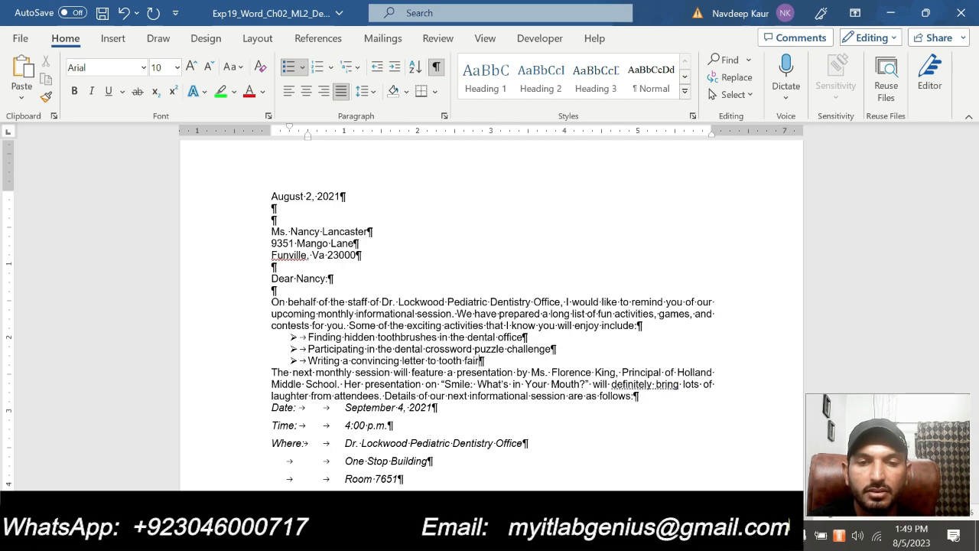
{"action": "type", "text": "y"}
{"action": "key", "text": "Return"}
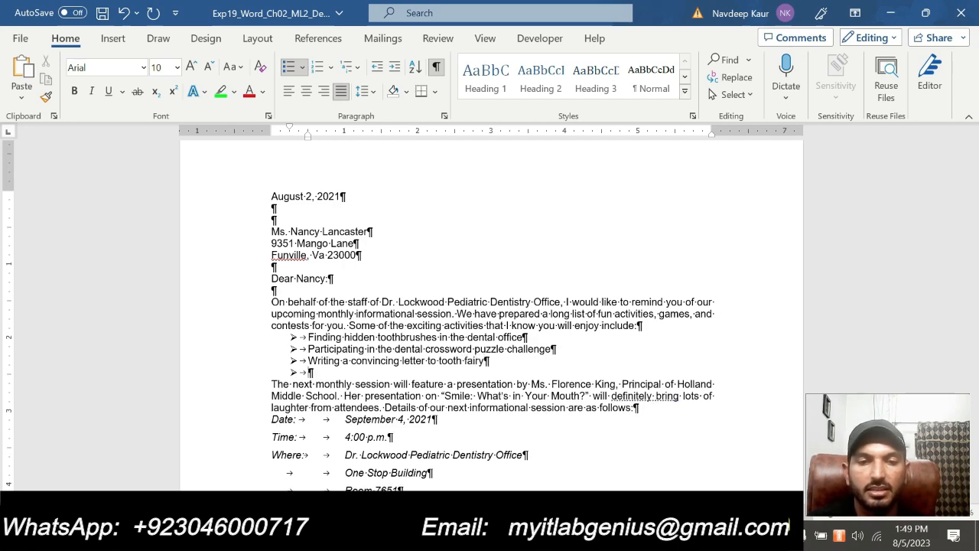
Check the instructions document, then come back to the letter
{"action": "mouse_move", "coordinate": [585, 536]}
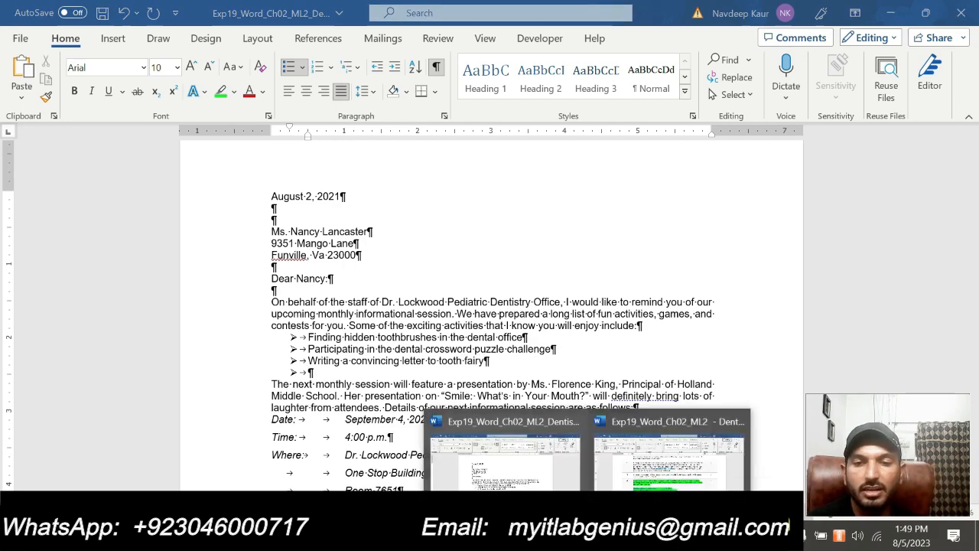
{"action": "left_click", "coordinate": [651, 478]}
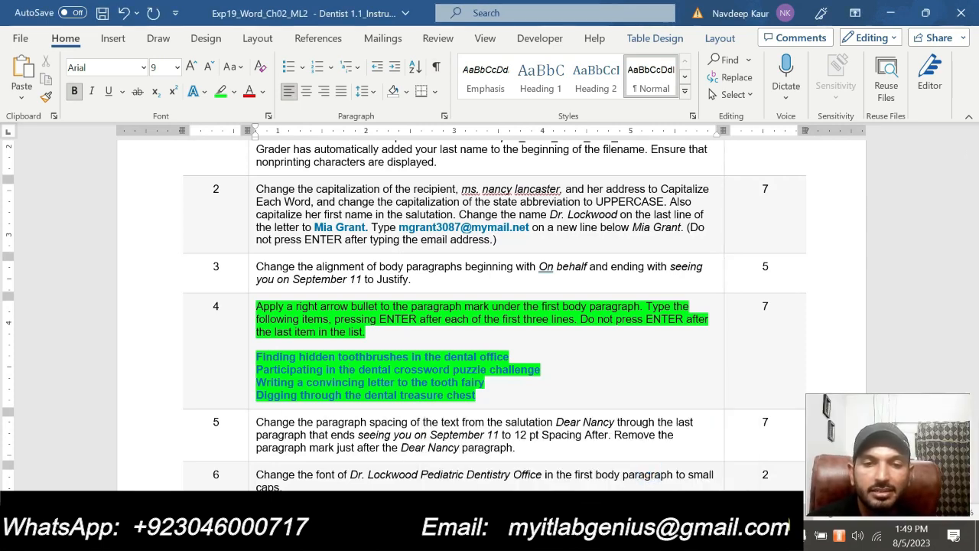
{"action": "mouse_move", "coordinate": [587, 535]}
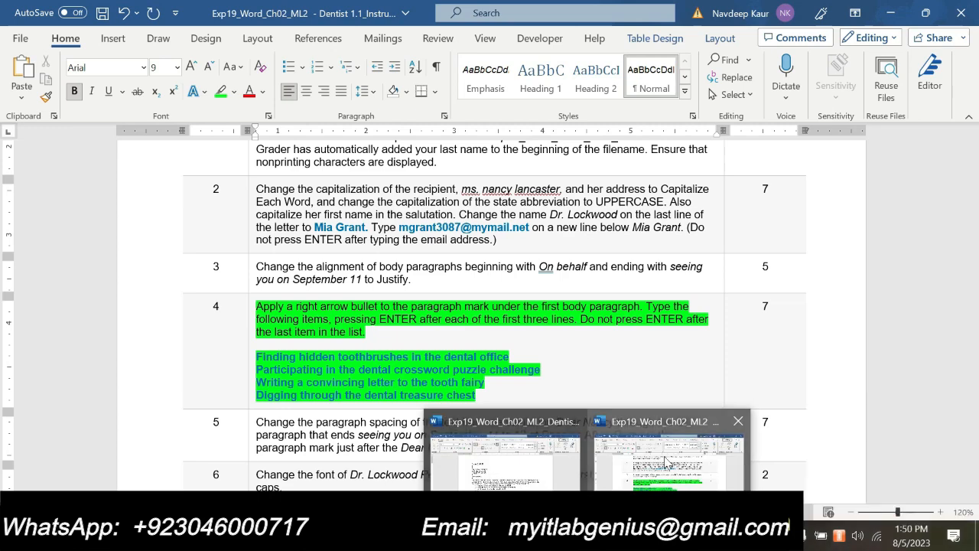
{"action": "left_click", "coordinate": [465, 436]}
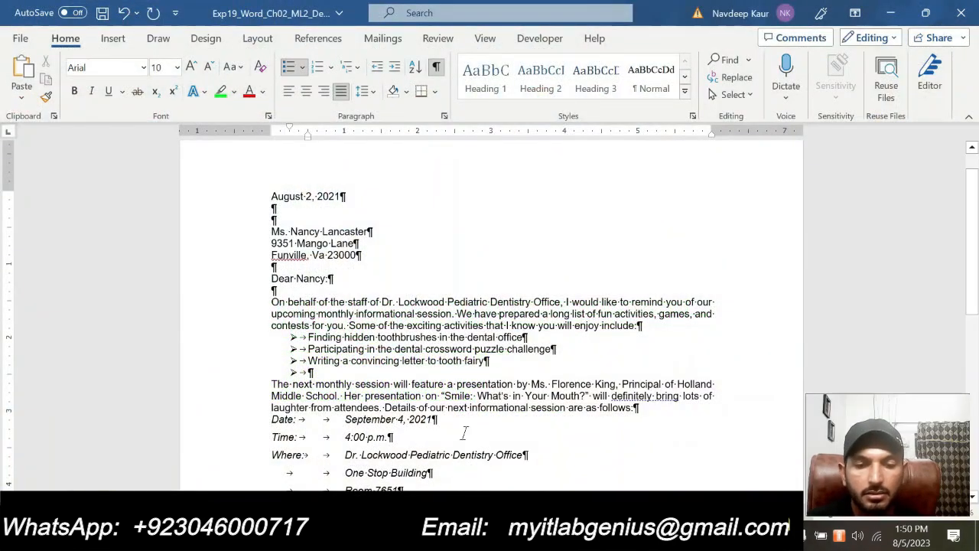
Type 'Digging through the treasure dental chest' in the empty fourth bullet, correcting the typo
{"action": "type", "text": "Digginh t"}
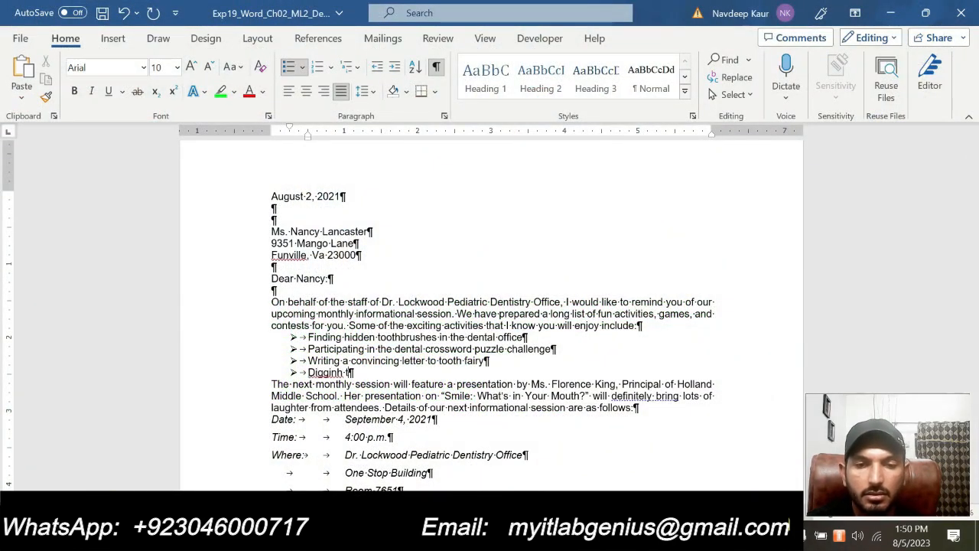
{"action": "key", "text": "BackSpace"}
{"action": "key", "text": "BackSpace"}
{"action": "key", "text": "BackSpace"}
{"action": "type", "text": "th"}
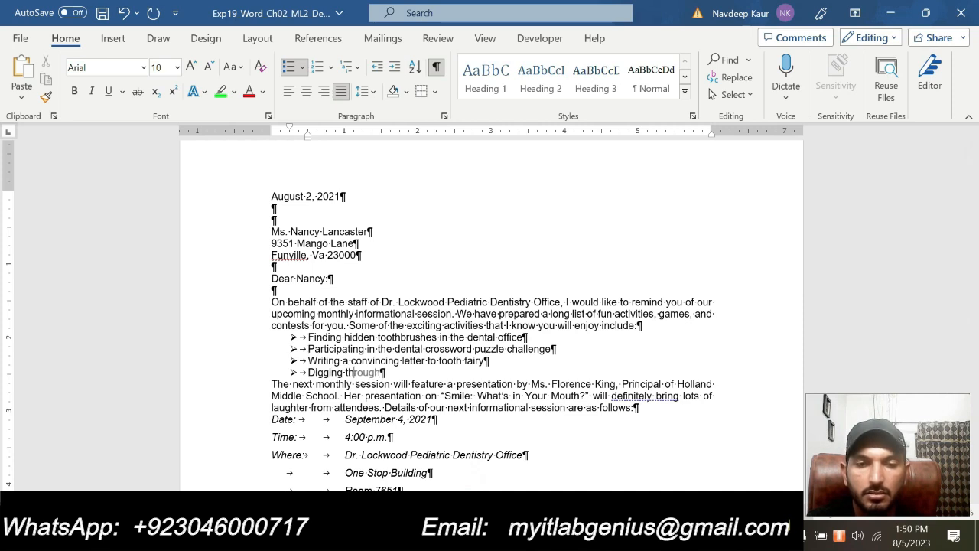
{"action": "type", "text": "rough the "}
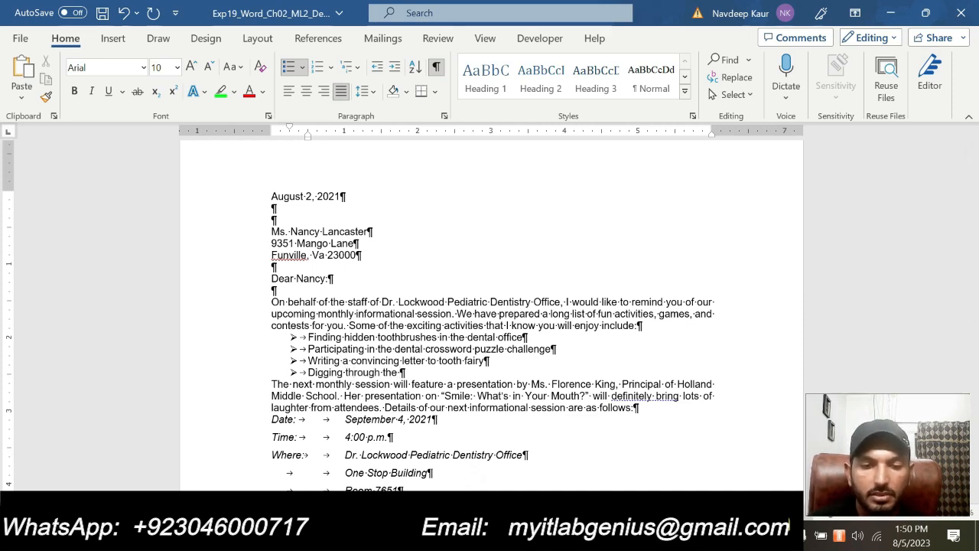
{"action": "type", "text": "treas"}
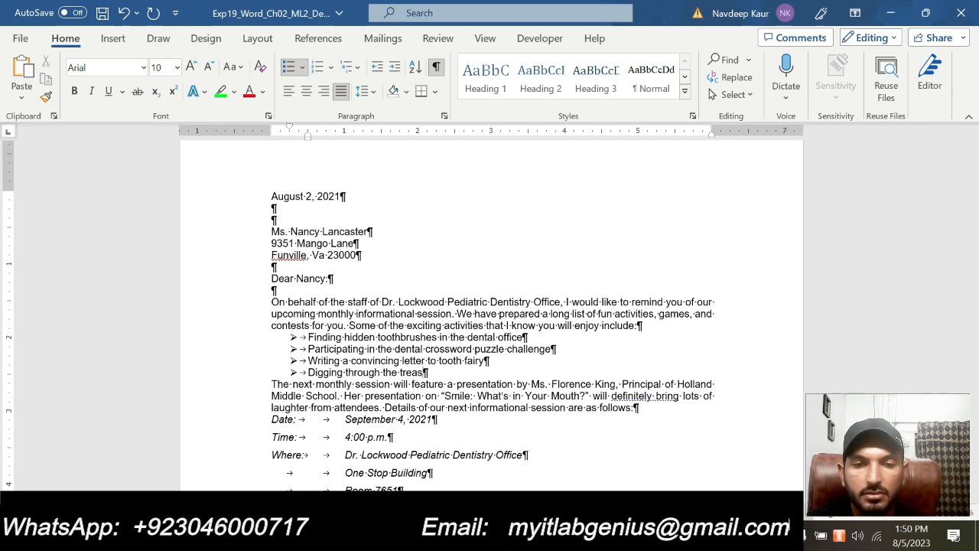
{"action": "type", "text": "ure dental "}
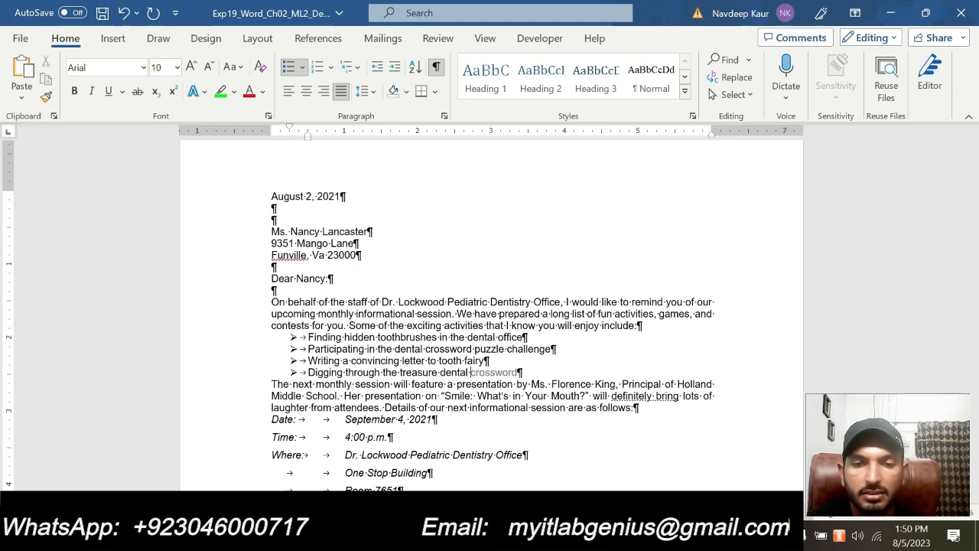
{"action": "type", "text": "chest"}
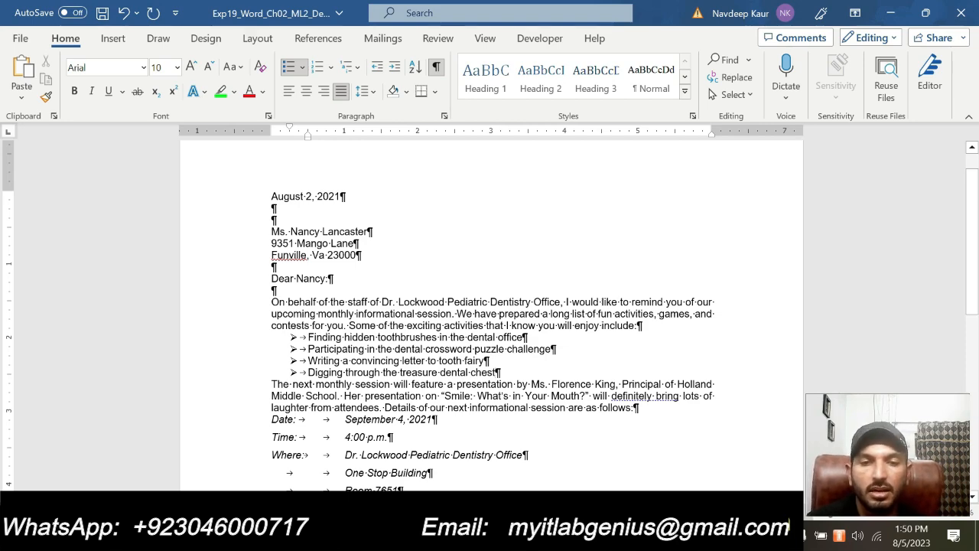
In the instructions document, select step 4's text and remove its green highlight
{"action": "mouse_move", "coordinate": [589, 536]}
{"action": "left_click", "coordinate": [627, 463]}
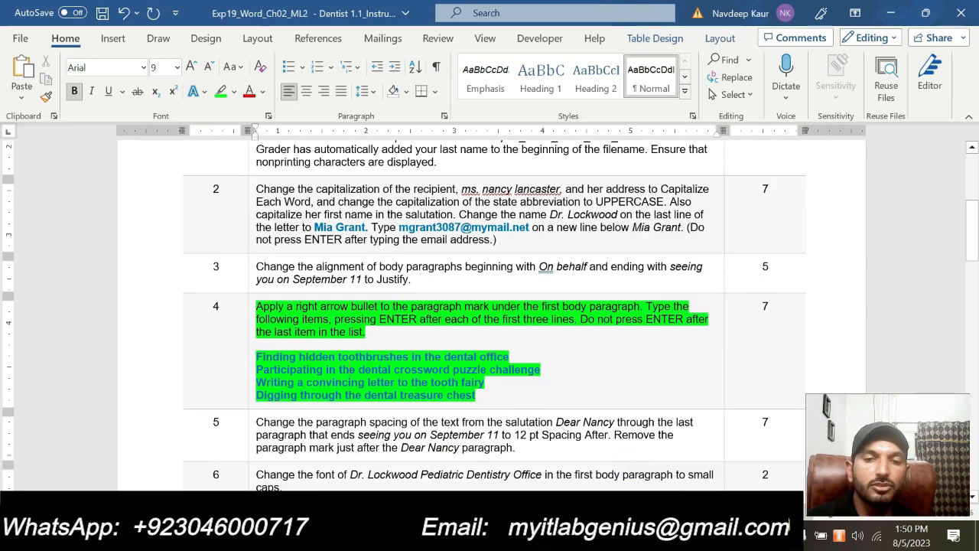
{"action": "left_click_drag", "start_coordinate": [484, 396], "coordinate": [257, 357]}
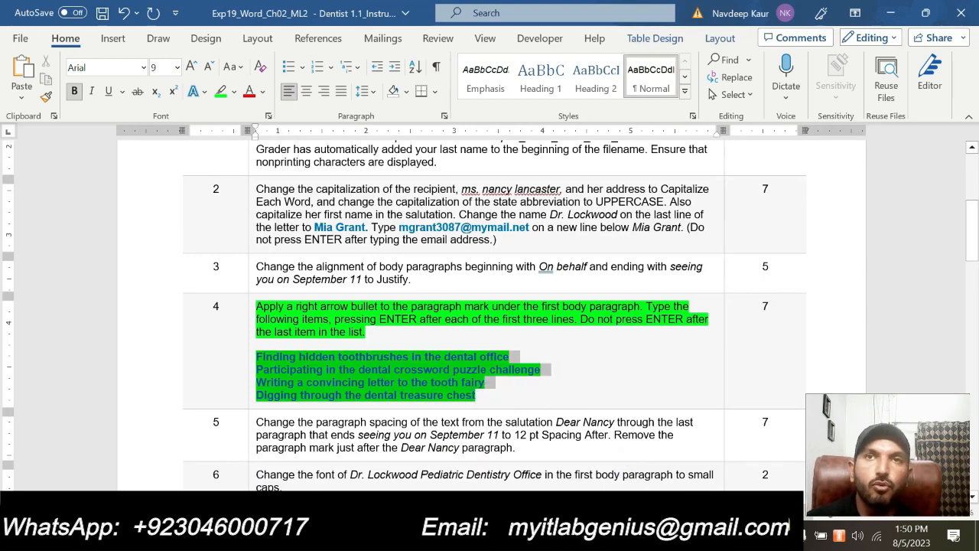
{"action": "left_click", "coordinate": [480, 390]}
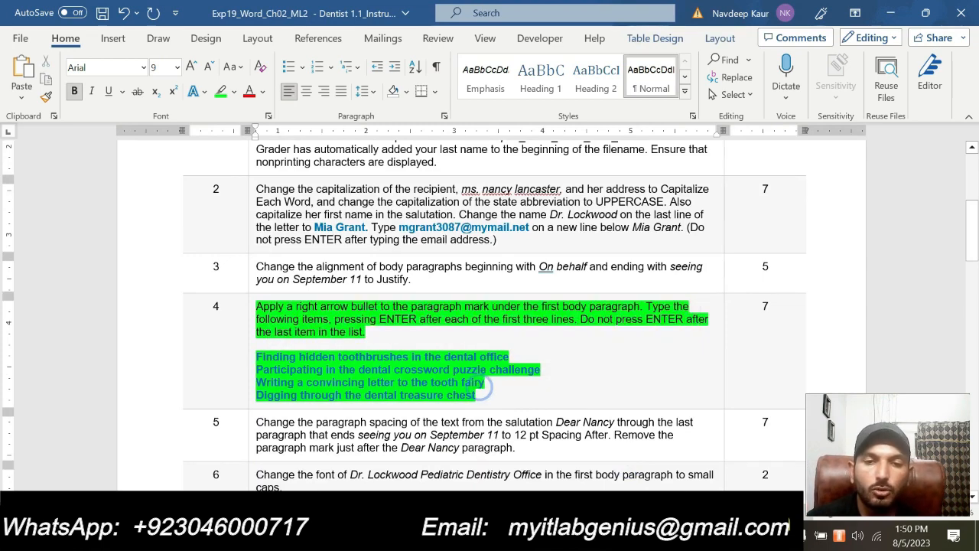
{"action": "left_click_drag", "start_coordinate": [485, 398], "coordinate": [257, 307]}
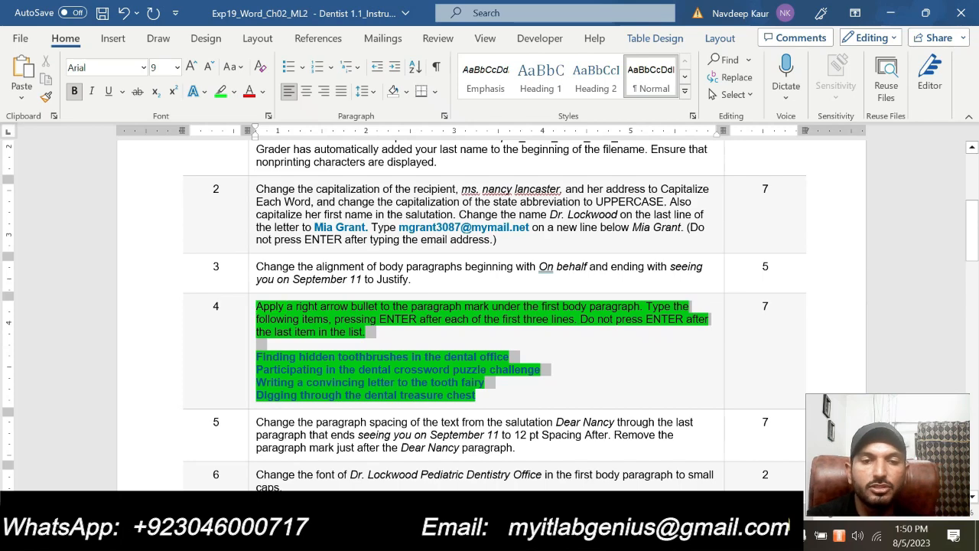
{"action": "left_click", "coordinate": [322, 276]}
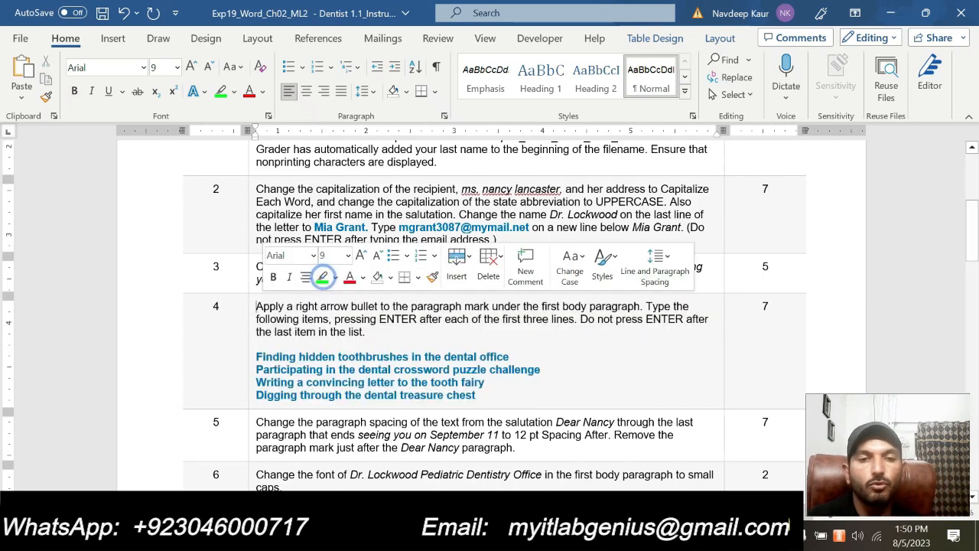
Select the step 5 paragraph and highlight it in bright green
{"action": "scroll", "coordinate": [489, 306], "scroll_direction": "down", "scroll_amount": 3}
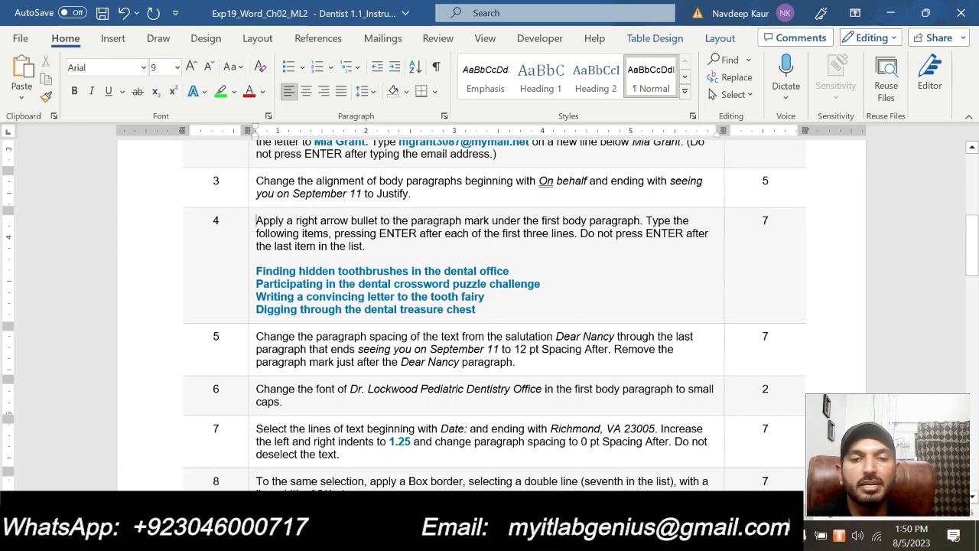
{"action": "left_click_drag", "start_coordinate": [330, 349], "coordinate": [519, 365]}
{"action": "triple_click", "coordinate": [518, 365]}
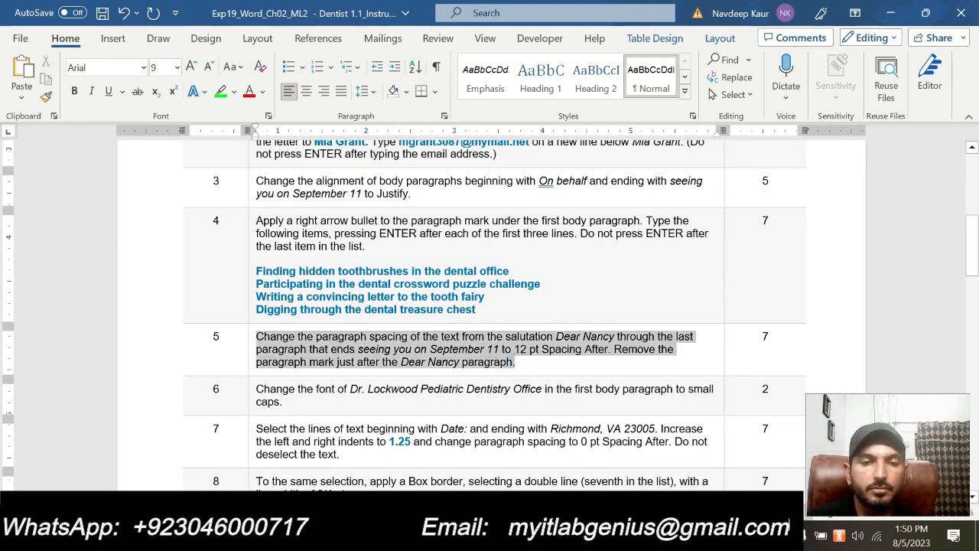
{"action": "left_click", "coordinate": [313, 317]}
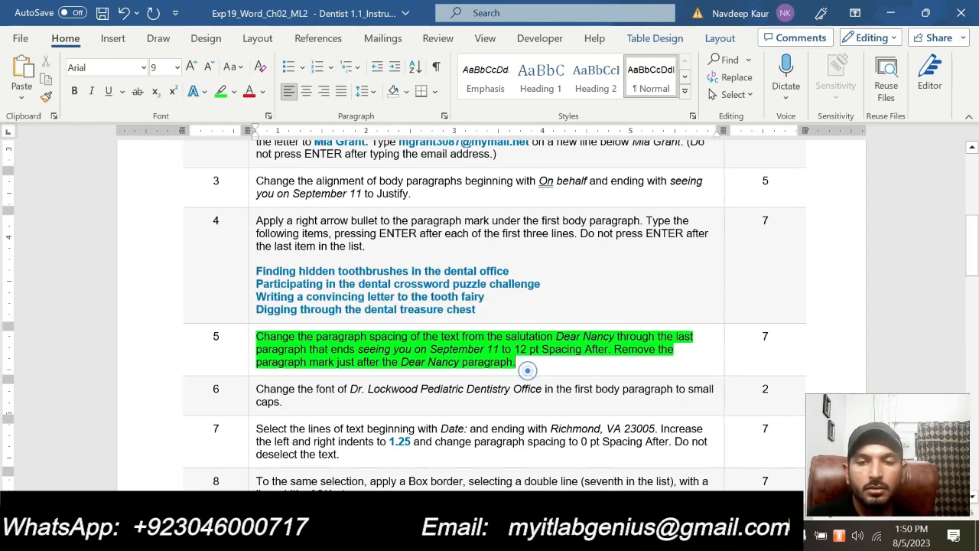
{"action": "mouse_move", "coordinate": [588, 535]}
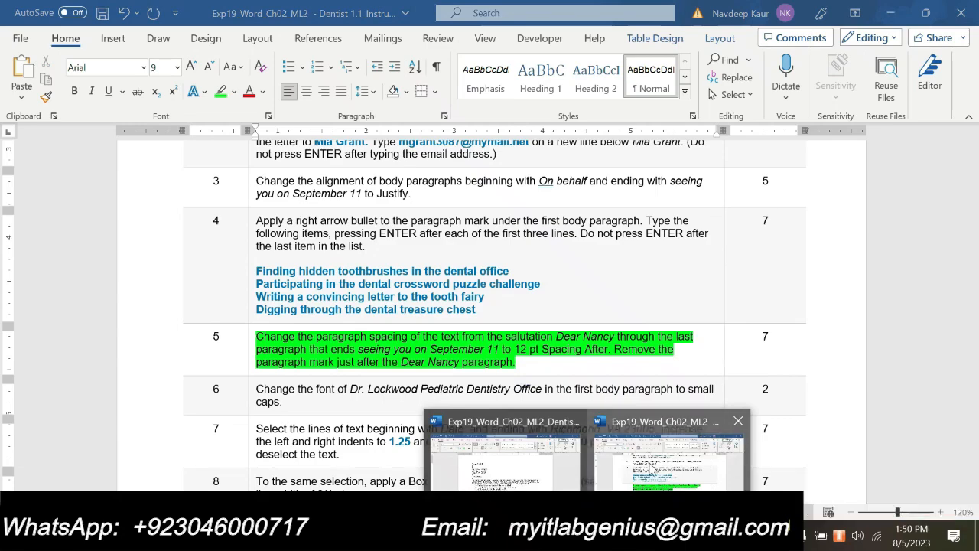
{"action": "left_click", "coordinate": [545, 475]}
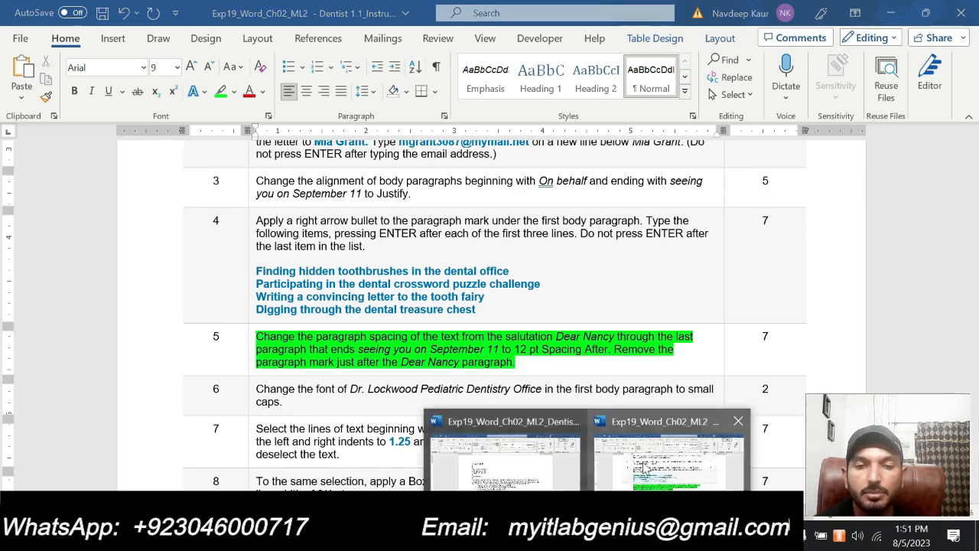
Select the letter text from the Dear Nancy salutation through the last body paragraph
{"action": "left_click", "coordinate": [495, 457]}
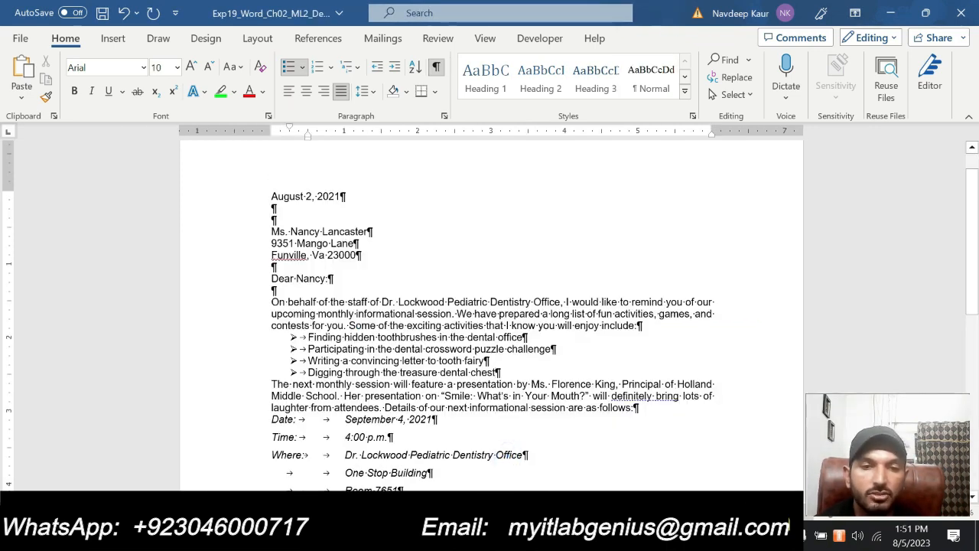
{"action": "left_click_drag", "start_coordinate": [271, 280], "coordinate": [535, 366]}
{"action": "scroll", "coordinate": [405, 352], "scroll_direction": "up", "scroll_amount": 3}
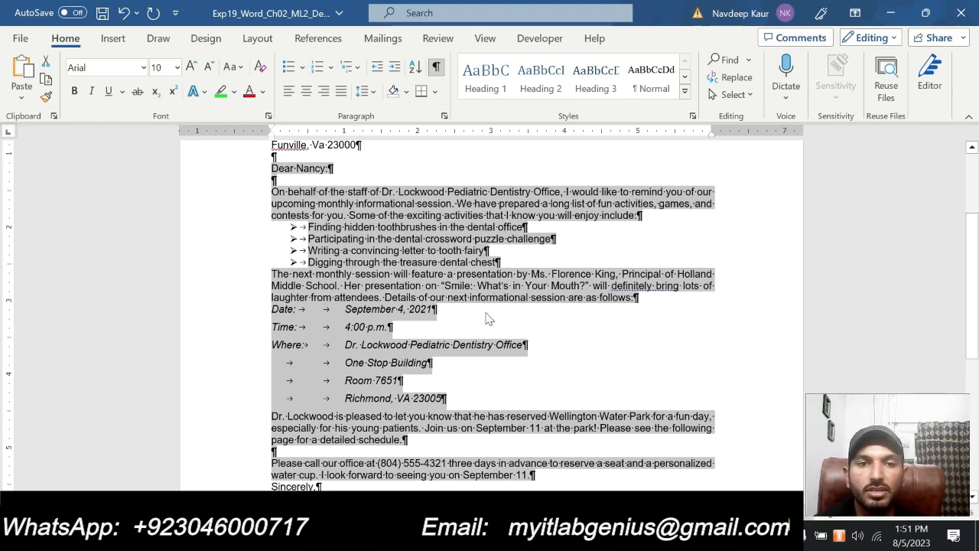
{"action": "scroll", "coordinate": [466, 252], "scroll_direction": "down", "scroll_amount": 1}
{"action": "scroll", "coordinate": [457, 191], "scroll_direction": "up", "scroll_amount": 1}
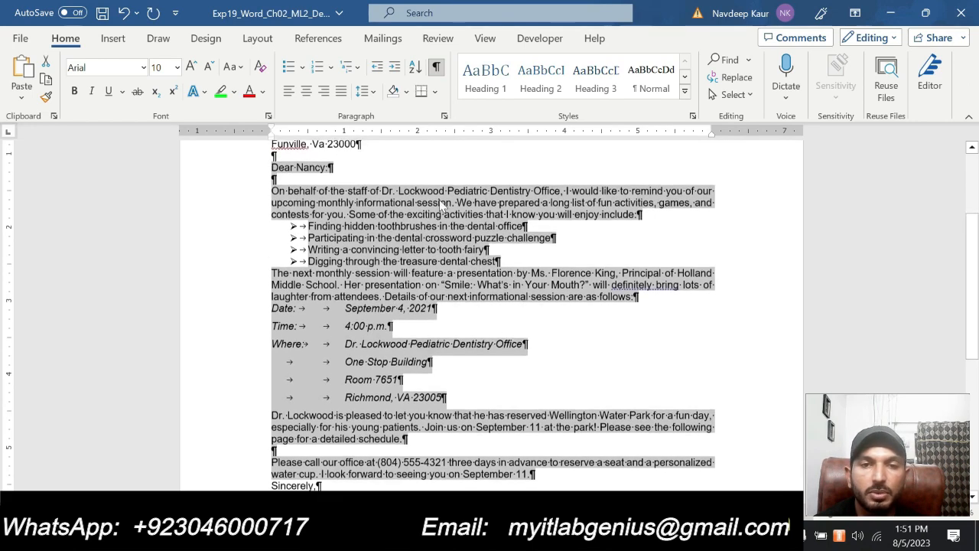
In the Paragraph settings, raise Spacing After to 12 pt
{"action": "left_click", "coordinate": [445, 118]}
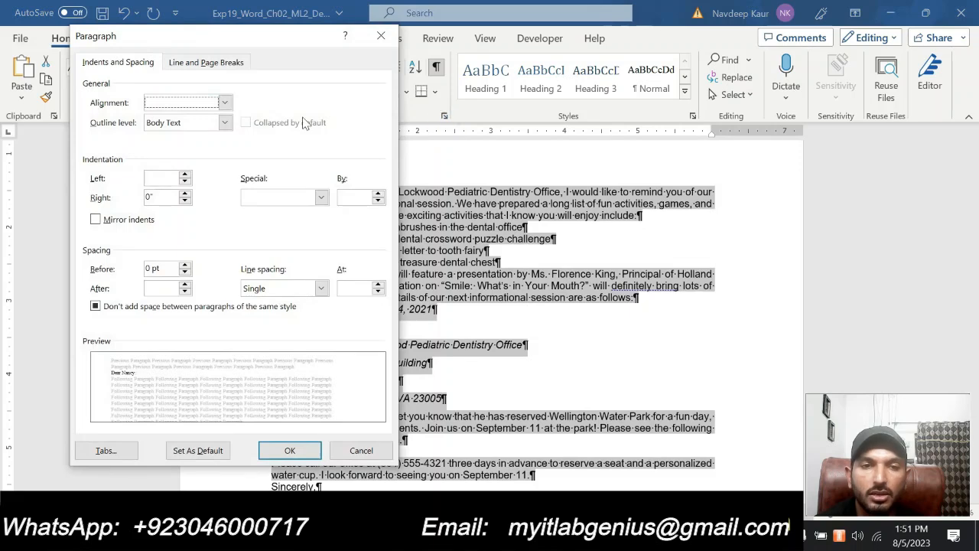
{"action": "left_click_drag", "start_coordinate": [257, 50], "coordinate": [448, 62]}
{"action": "left_click", "coordinate": [588, 536]}
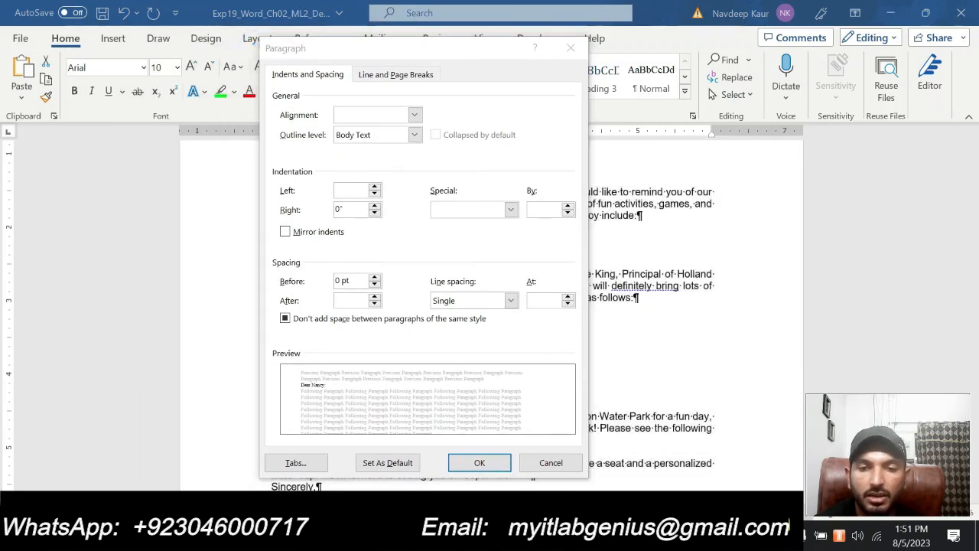
{"action": "mouse_move", "coordinate": [660, 463]}
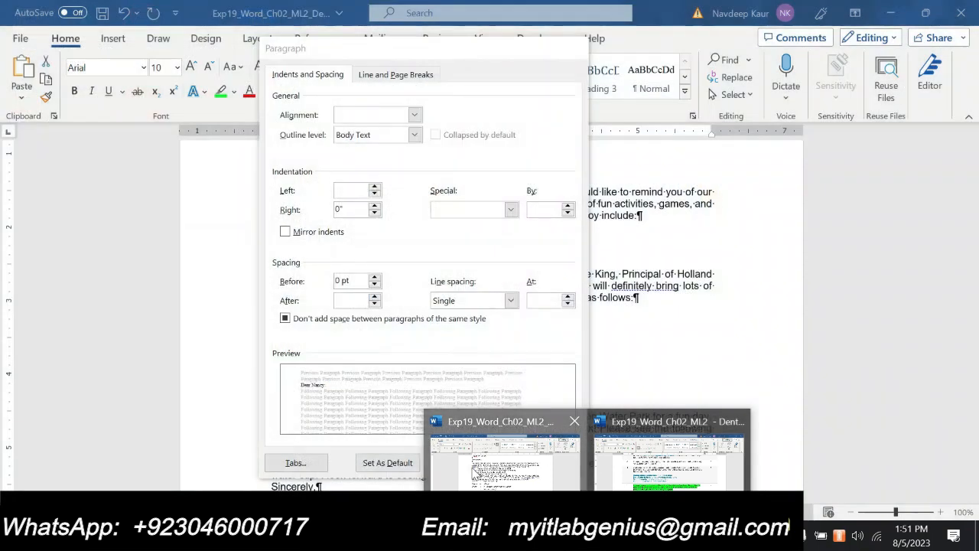
{"action": "left_click", "coordinate": [475, 463]}
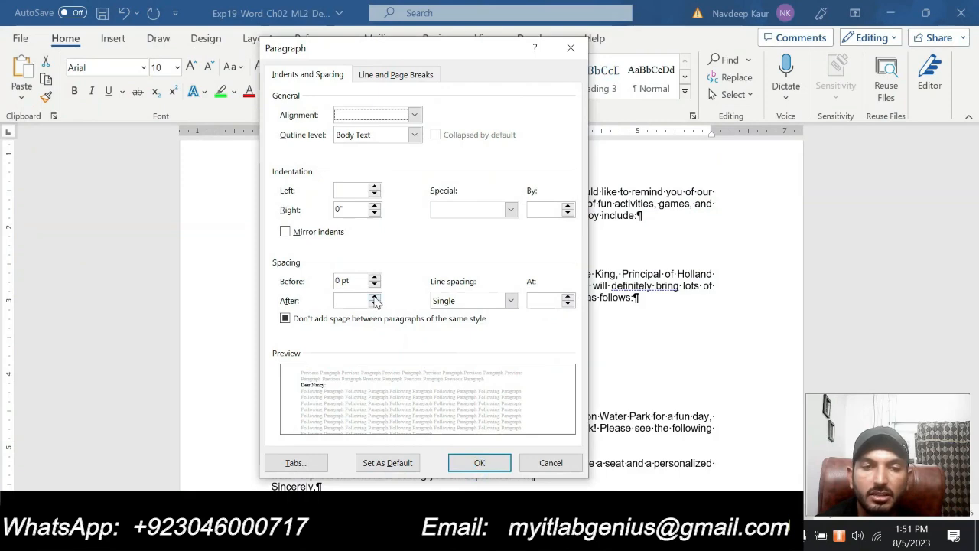
{"action": "left_click", "coordinate": [374, 298]}
{"action": "left_click", "coordinate": [375, 298]}
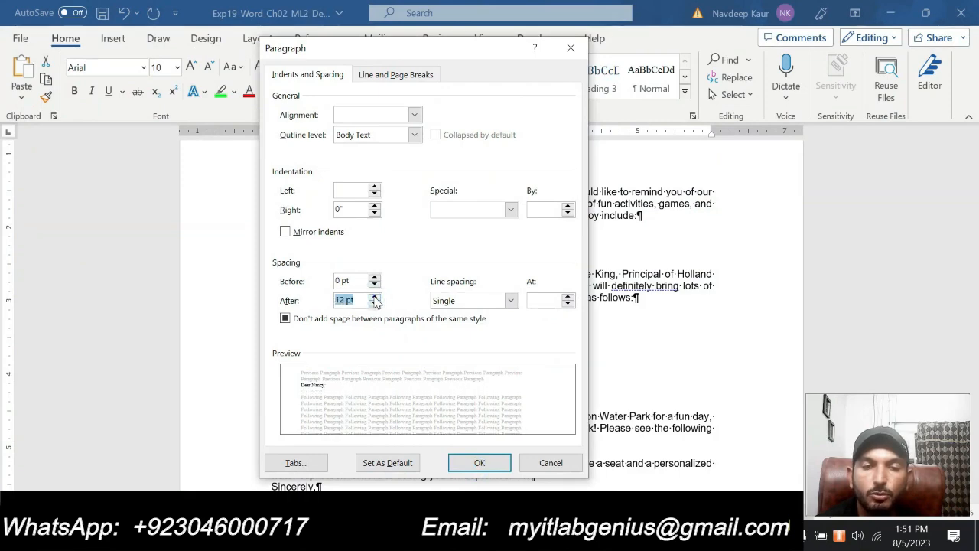
Confirm the 12 pt Spacing After for the selected letter paragraphs
{"action": "left_click", "coordinate": [478, 463]}
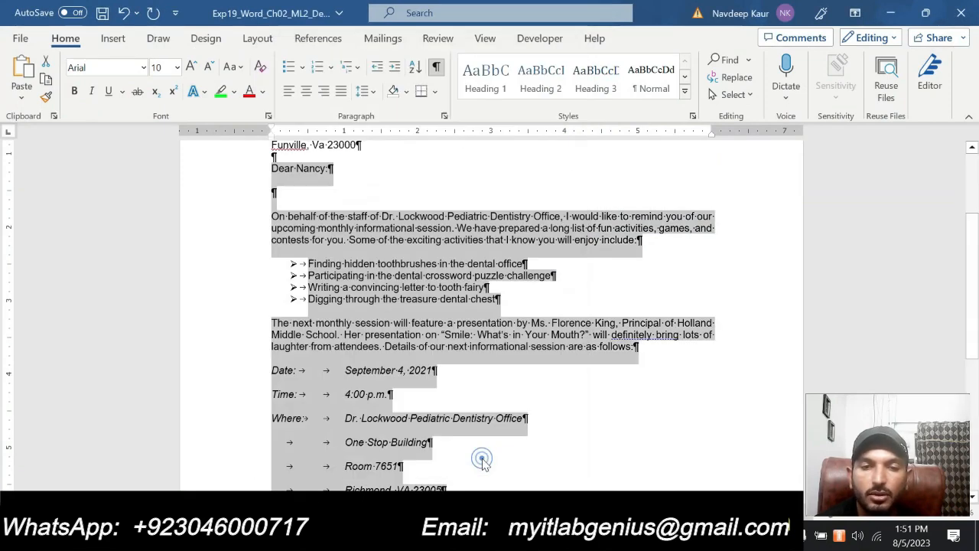
{"action": "scroll", "coordinate": [654, 329], "scroll_direction": "down", "scroll_amount": 5}
{"action": "scroll", "coordinate": [654, 329], "scroll_direction": "up", "scroll_amount": 5}
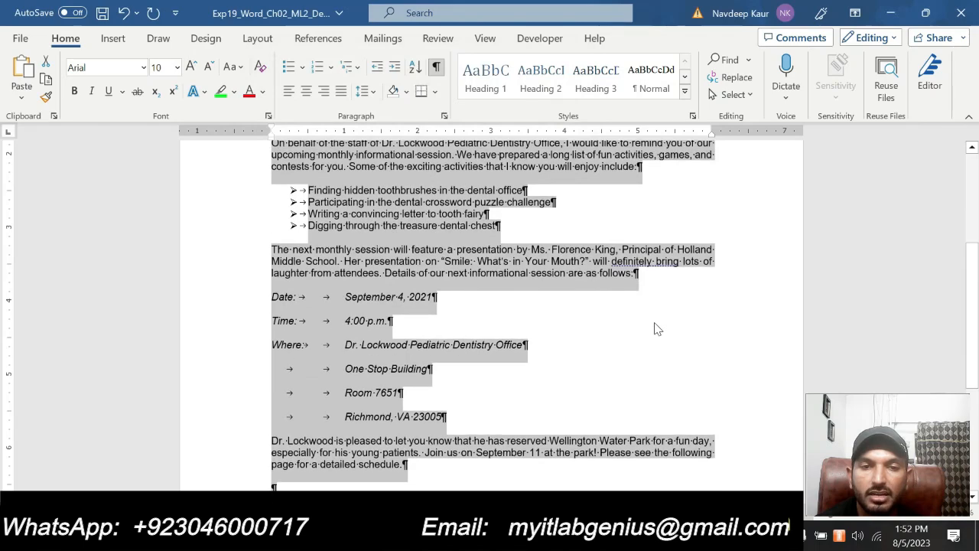
{"action": "scroll", "coordinate": [654, 329], "scroll_direction": "down", "scroll_amount": 3}
{"action": "scroll", "coordinate": [493, 313], "scroll_direction": "up", "scroll_amount": 5}
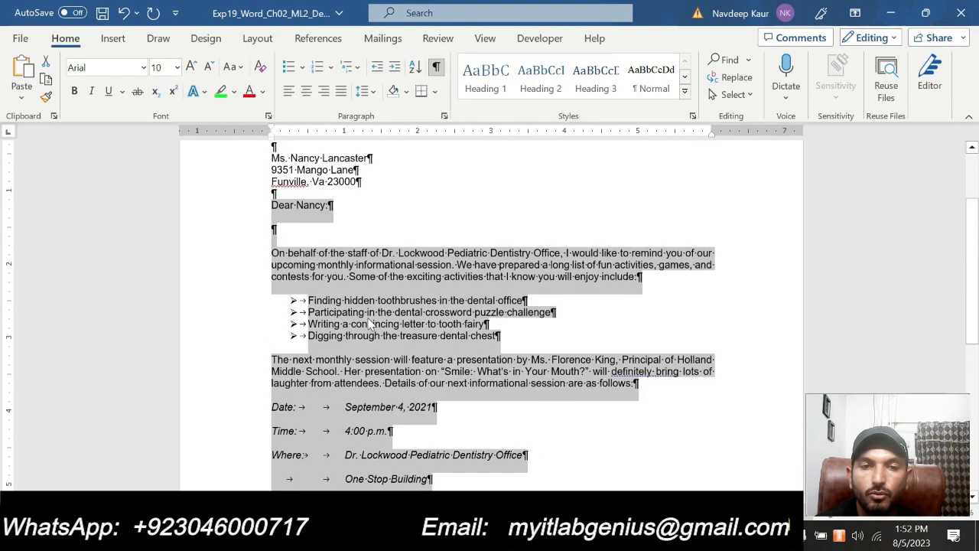
Delete the empty paragraph below 'Dear Nancy:'
{"action": "left_click", "coordinate": [271, 231]}
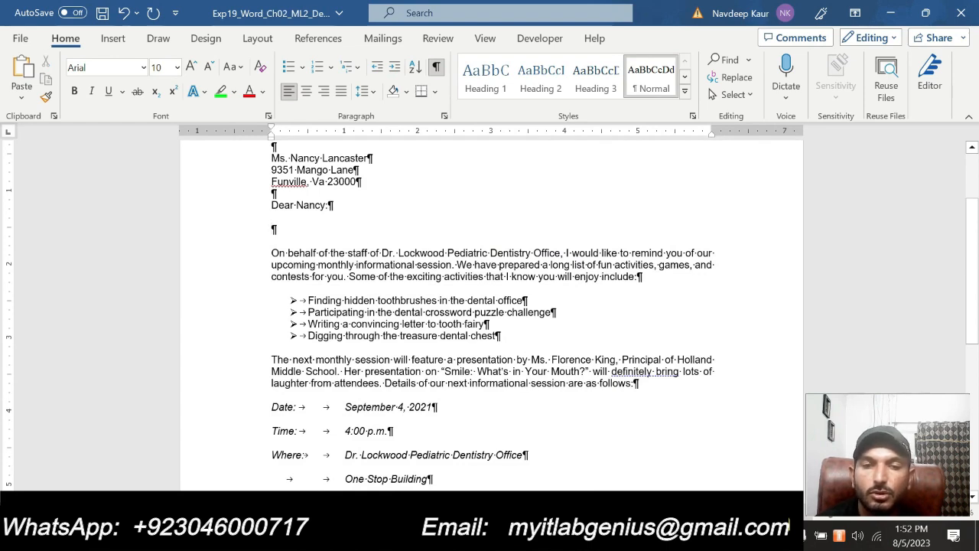
{"action": "key", "text": "BackSpace"}
{"action": "scroll", "coordinate": [489, 306], "scroll_direction": "up", "scroll_amount": 2}
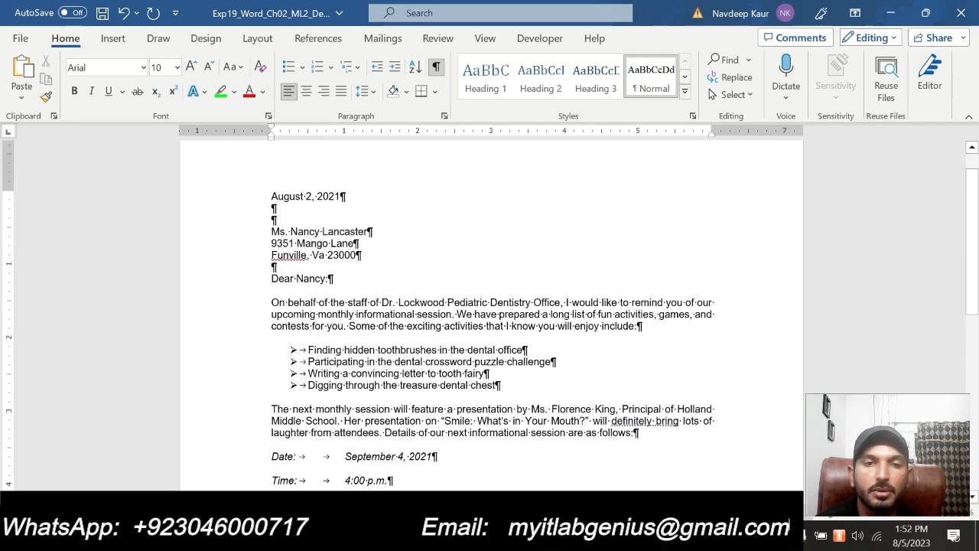
In the instructions document, remove the green highlight from step 5
{"action": "mouse_move", "coordinate": [587, 535]}
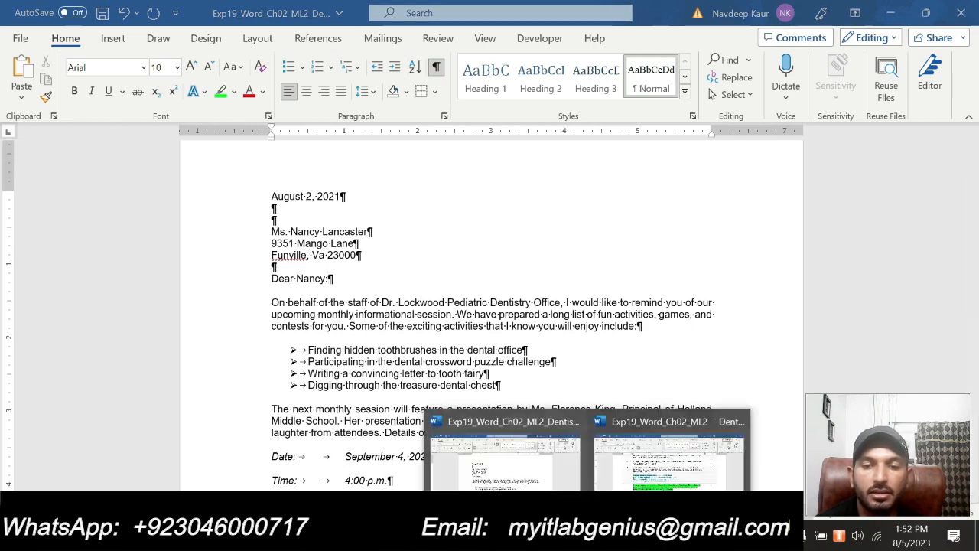
{"action": "left_click", "coordinate": [671, 458]}
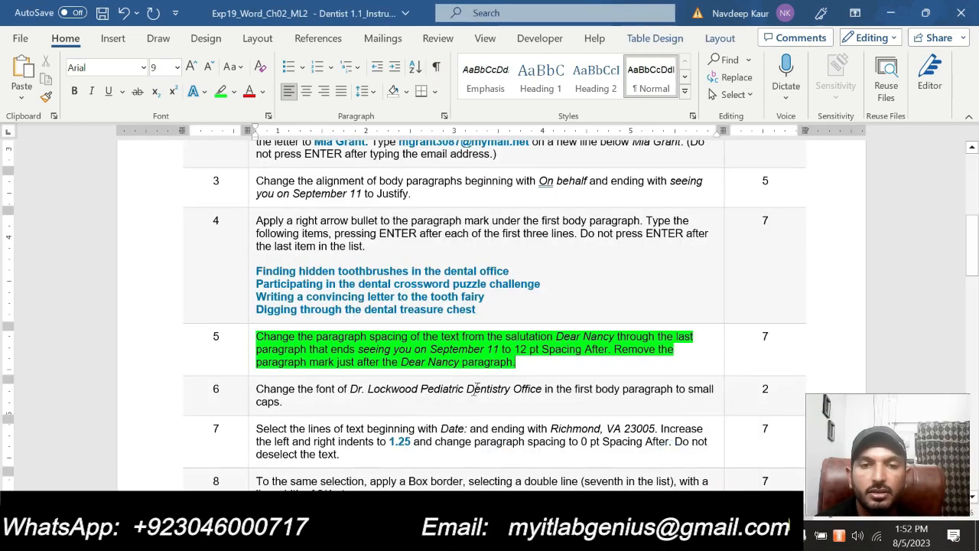
{"action": "scroll", "coordinate": [478, 390], "scroll_direction": "up", "scroll_amount": 4}
{"action": "scroll", "coordinate": [478, 390], "scroll_direction": "down", "scroll_amount": 2}
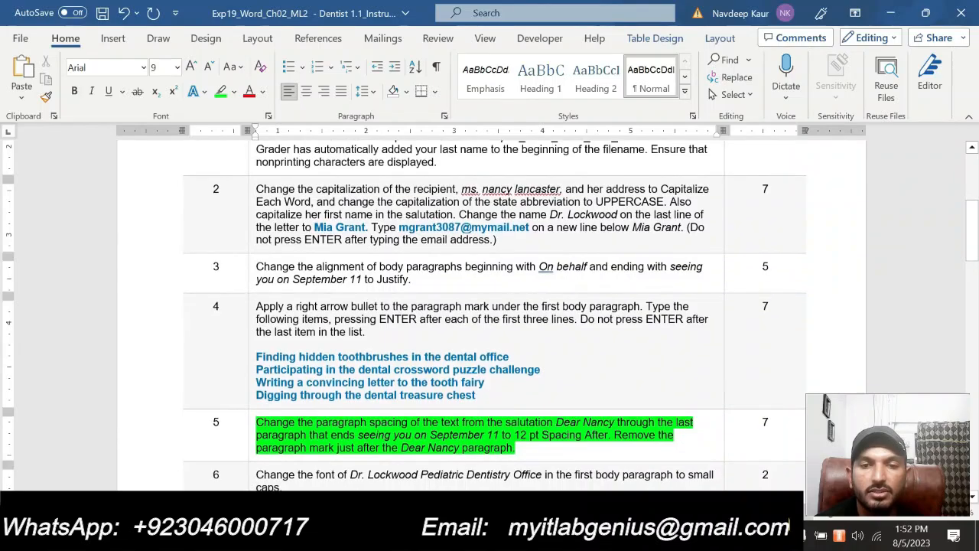
{"action": "scroll", "coordinate": [474, 394], "scroll_direction": "down", "scroll_amount": 10}
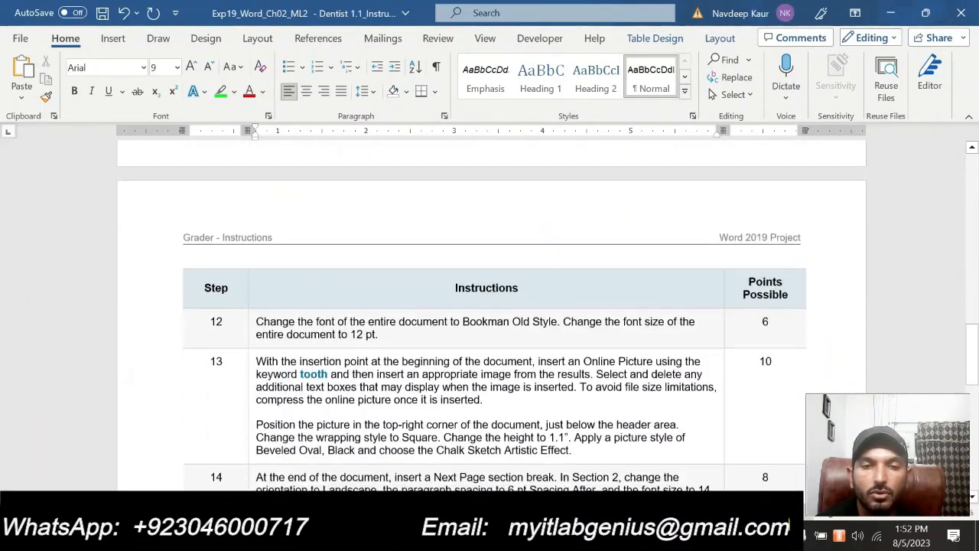
{"action": "scroll", "coordinate": [490, 313], "scroll_direction": "down", "scroll_amount": 8}
{"action": "scroll", "coordinate": [489, 314], "scroll_direction": "up", "scroll_amount": 4}
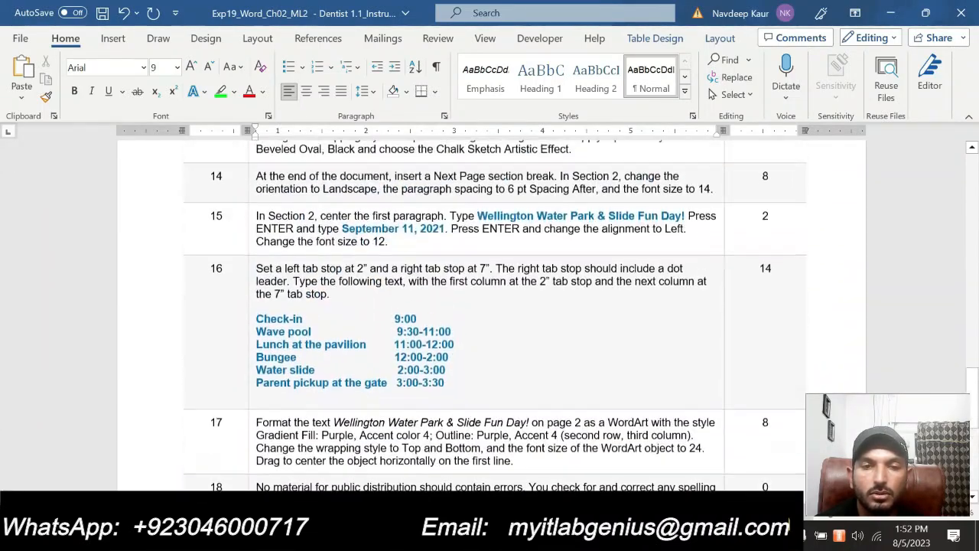
{"action": "scroll", "coordinate": [470, 359], "scroll_direction": "up", "scroll_amount": 10}
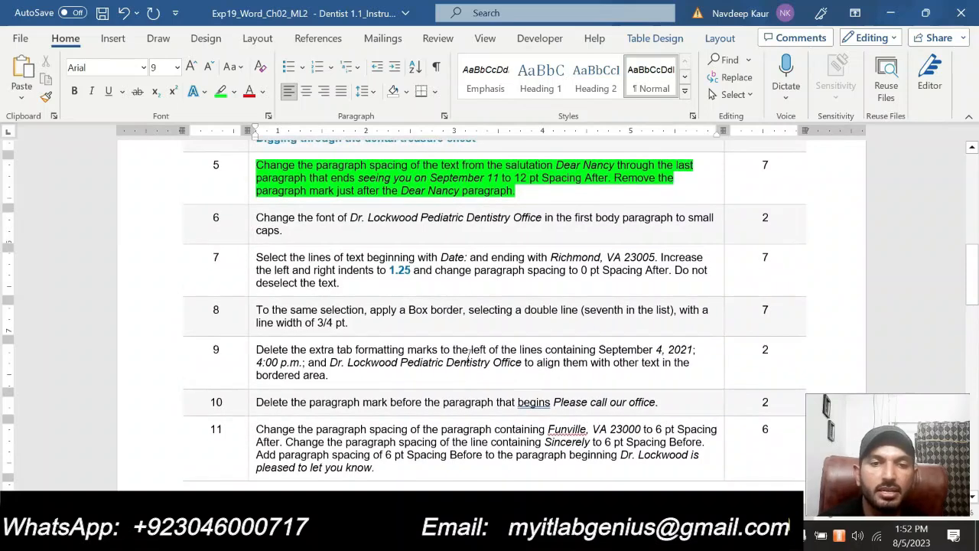
{"action": "scroll", "coordinate": [468, 353], "scroll_direction": "up", "scroll_amount": 3}
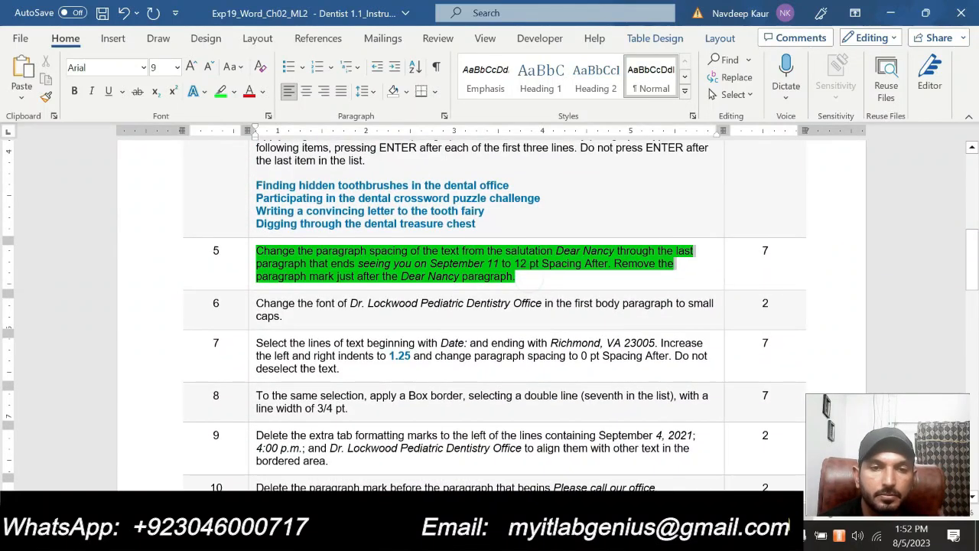
{"action": "left_click", "coordinate": [329, 229]}
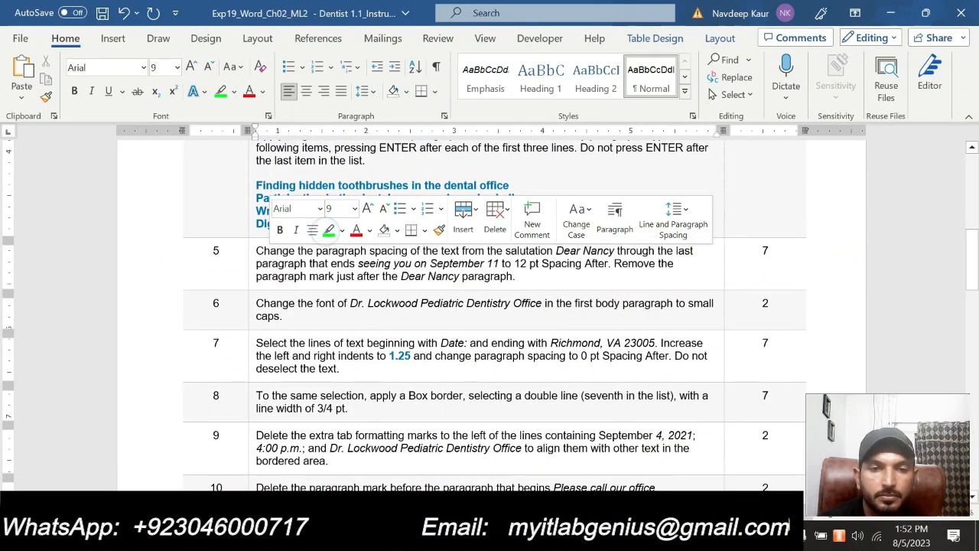
Highlight step 6's small-caps instruction in bright green
{"action": "left_click_drag", "start_coordinate": [283, 316], "coordinate": [257, 304]}
{"action": "left_click", "coordinate": [317, 281]}
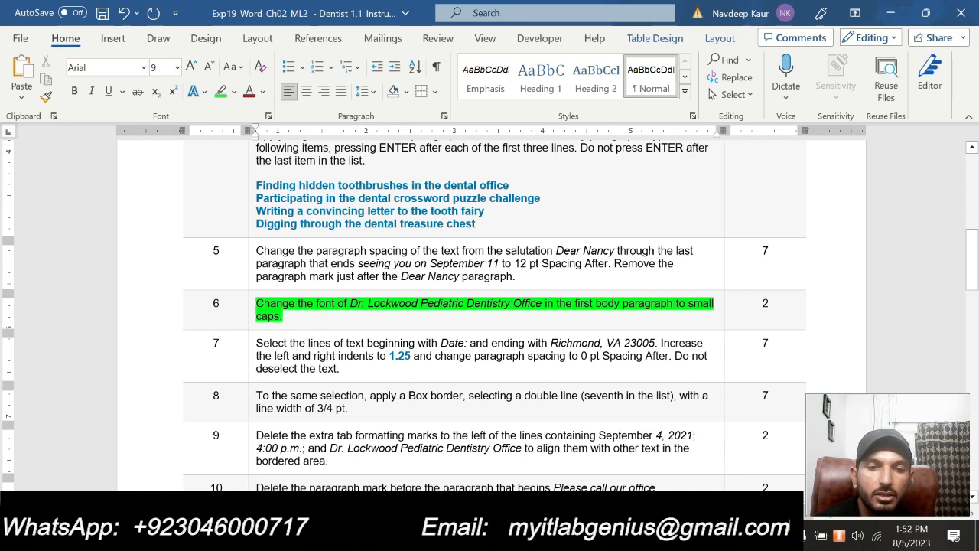
{"action": "left_click_drag", "start_coordinate": [349, 303], "coordinate": [533, 302]}
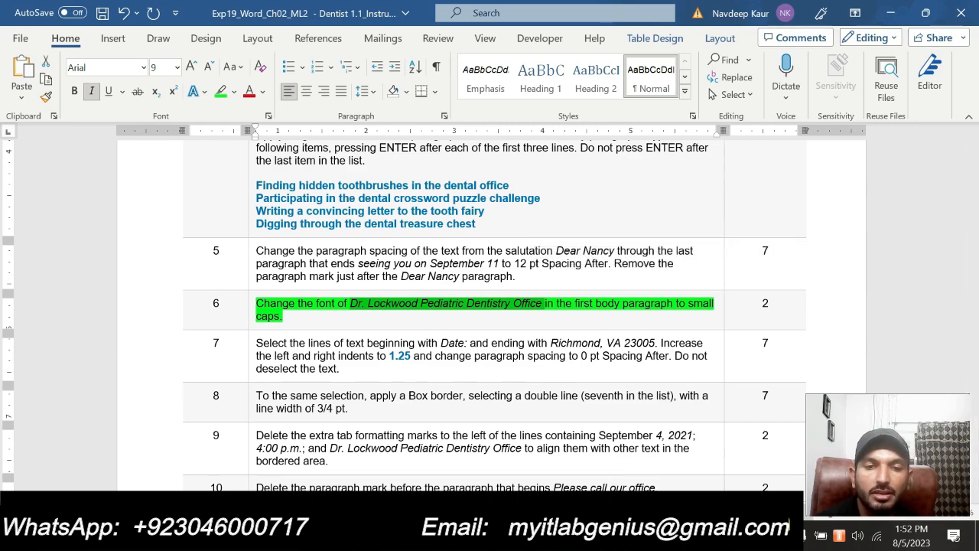
{"action": "mouse_move", "coordinate": [589, 535]}
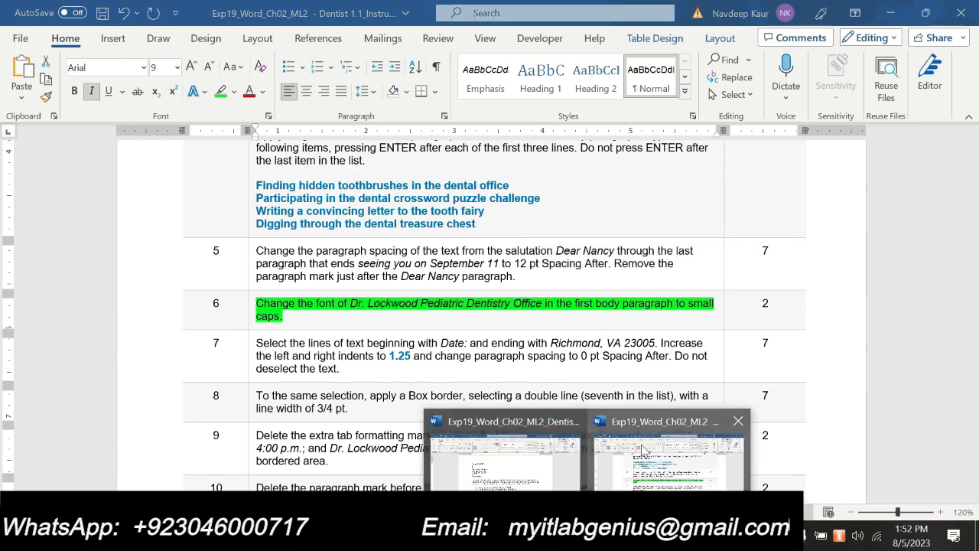
Select 'Dr. Lockwood Pediatric Dentistry Office' in the letter's first body paragraph
{"action": "left_click", "coordinate": [534, 454]}
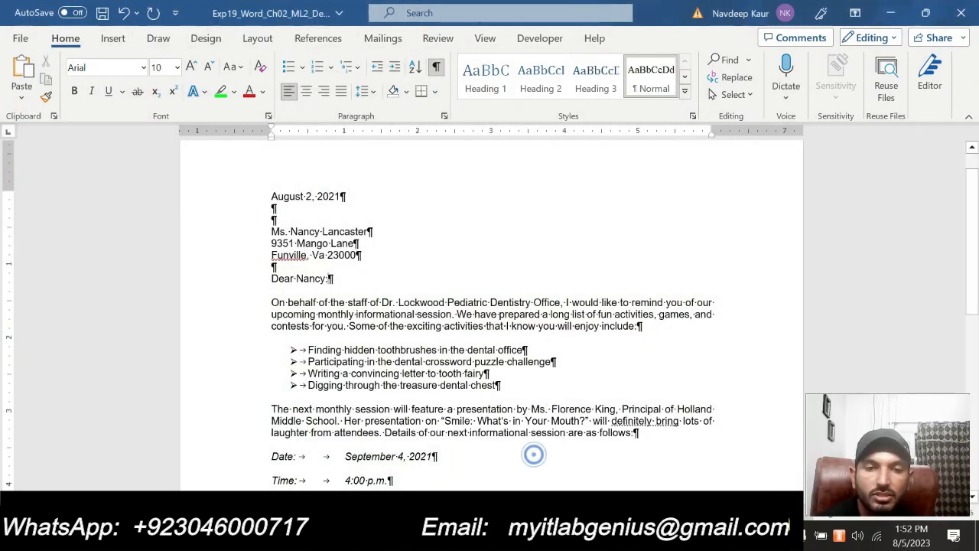
{"action": "left_click", "coordinate": [347, 315]}
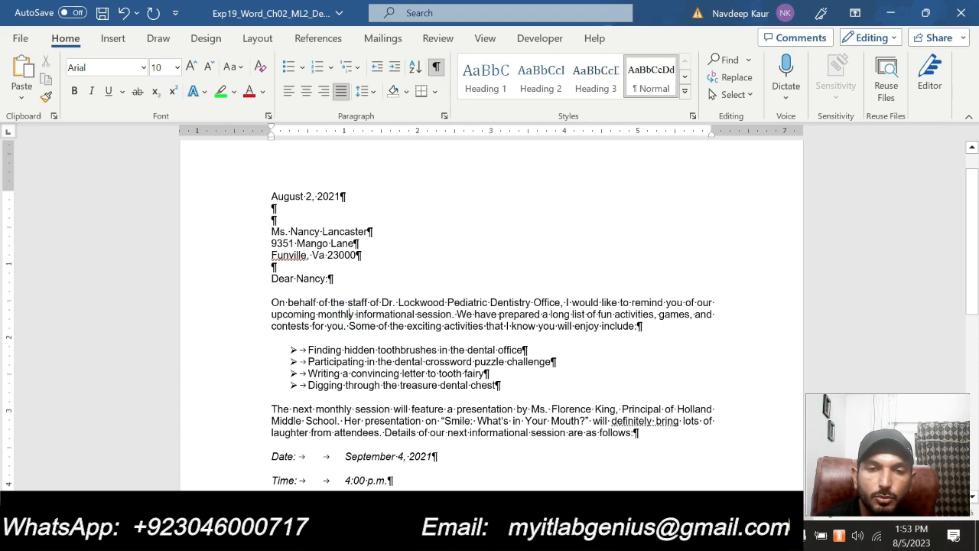
{"action": "left_click_drag", "start_coordinate": [382, 302], "coordinate": [560, 302]}
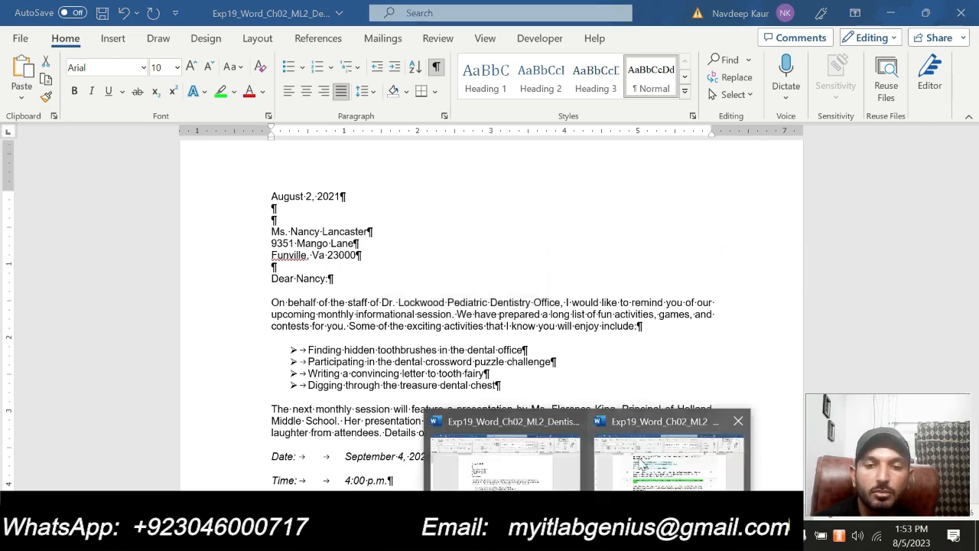
Review step 6 in the instructions, closing a Font dialog there without changes
{"action": "left_click", "coordinate": [638, 456]}
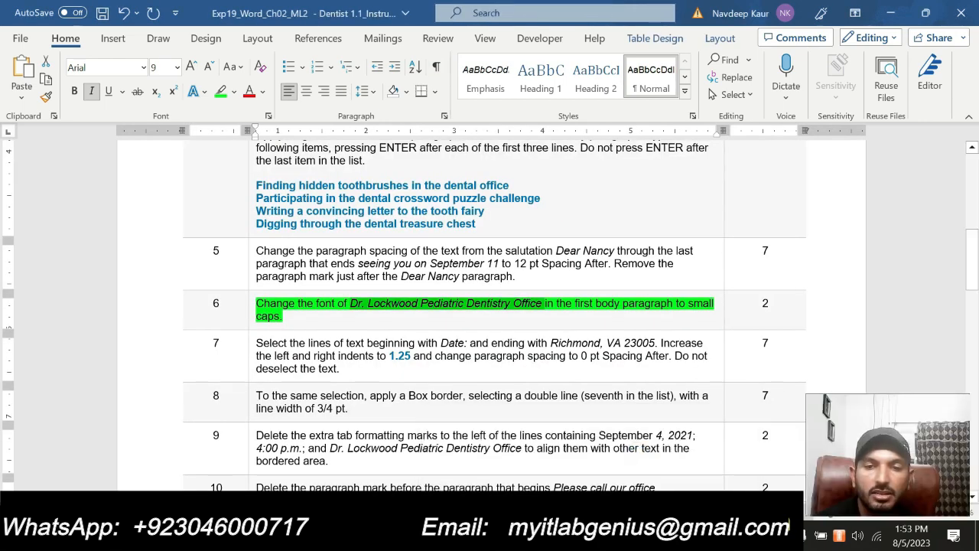
{"action": "double_click", "coordinate": [696, 303]}
{"action": "left_click", "coordinate": [589, 536]}
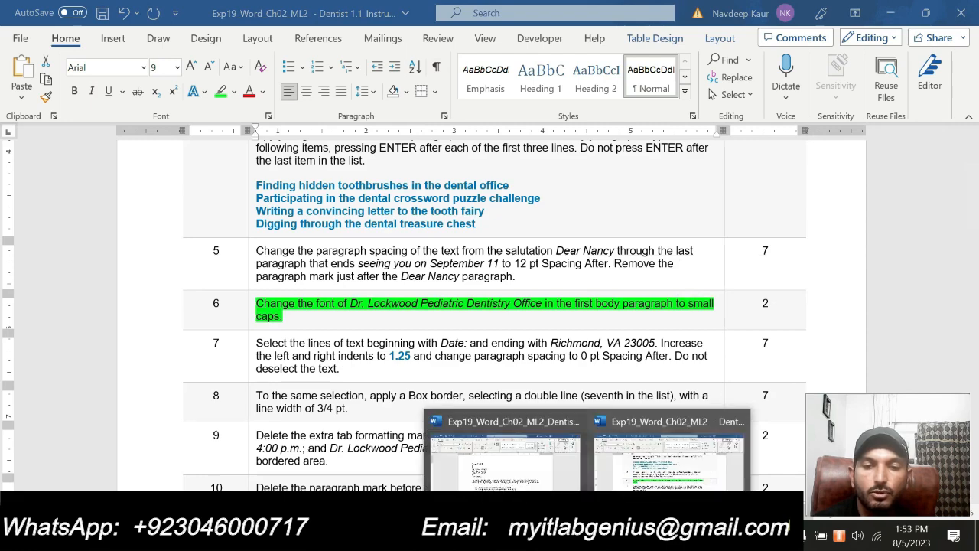
{"action": "left_click", "coordinate": [630, 467]}
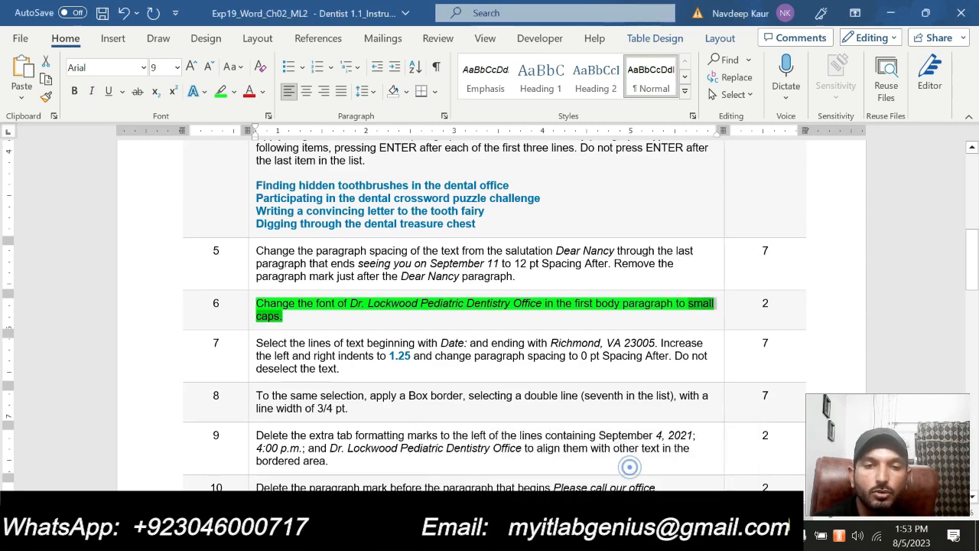
{"action": "left_click", "coordinate": [267, 115]}
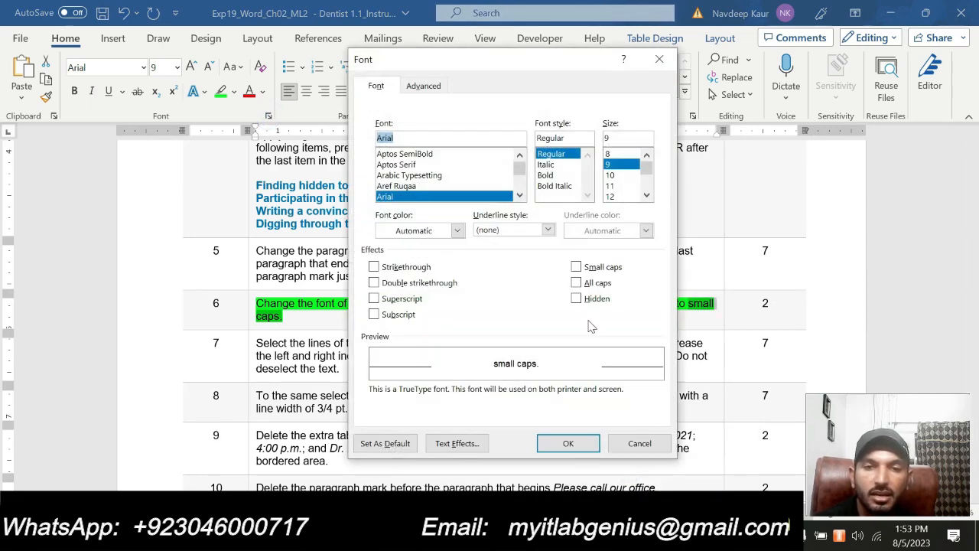
{"action": "left_click_drag", "start_coordinate": [451, 69], "coordinate": [510, 68]}
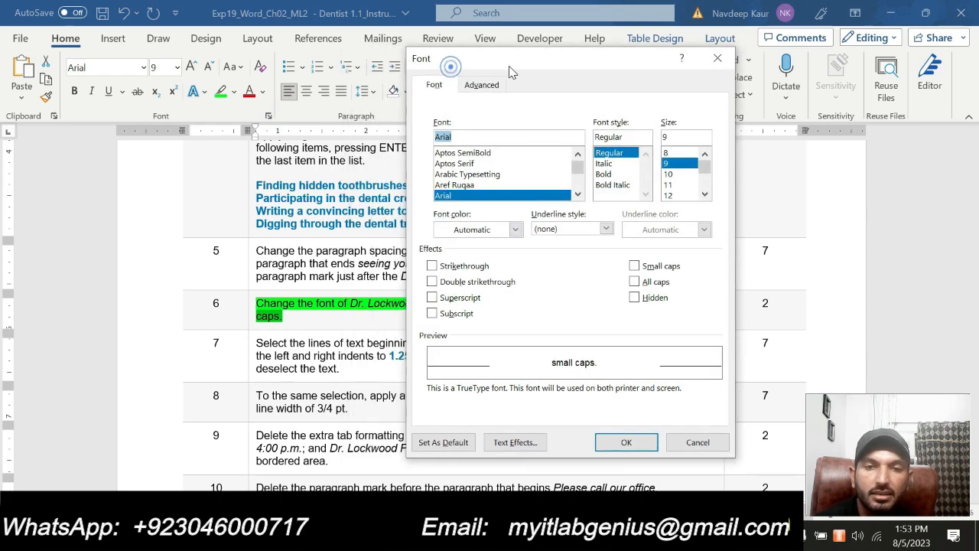
{"action": "left_click", "coordinate": [699, 443]}
Back in the letter, apply Small caps to the selected office name
{"action": "mouse_move", "coordinate": [587, 539]}
{"action": "left_click", "coordinate": [536, 471]}
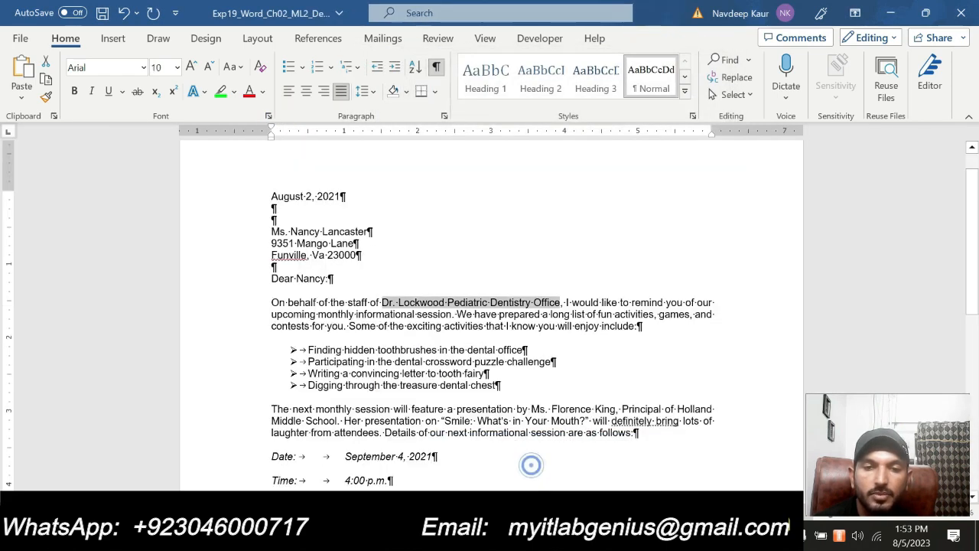
{"action": "left_click", "coordinate": [267, 116]}
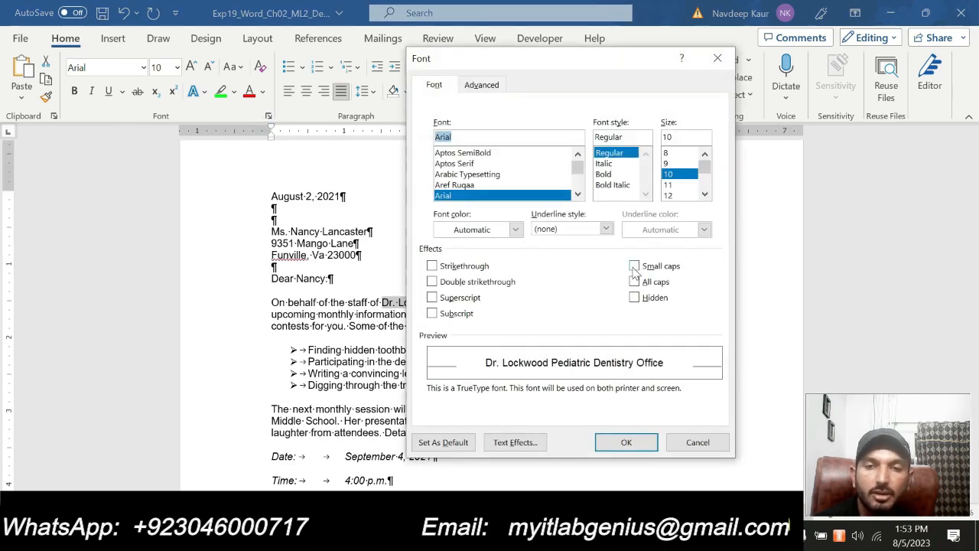
{"action": "left_click", "coordinate": [634, 265]}
{"action": "left_click", "coordinate": [625, 444]}
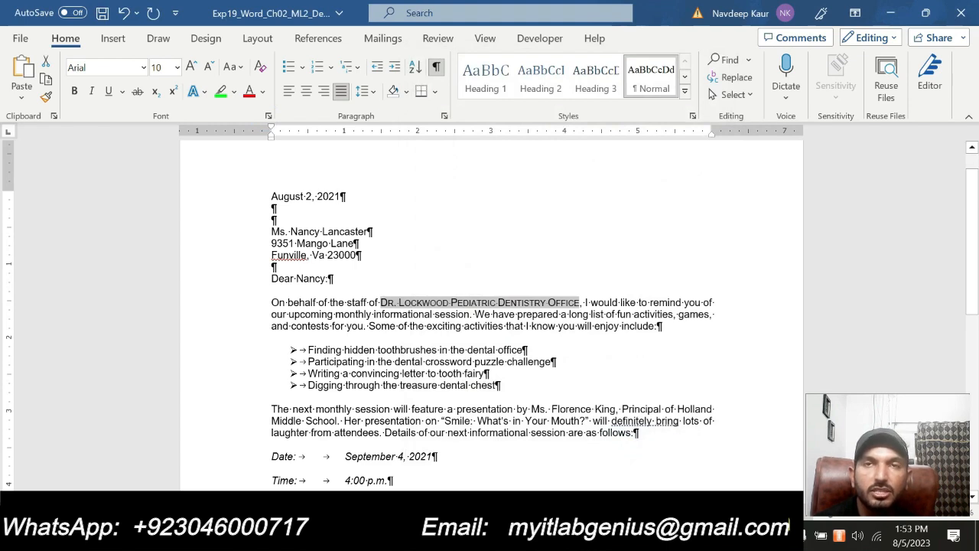
{"action": "left_click", "coordinate": [412, 315]}
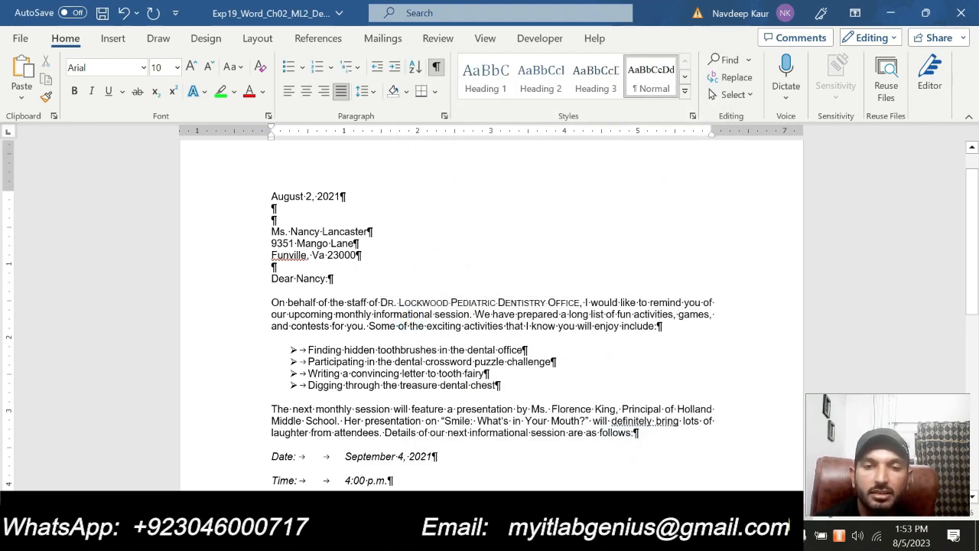
In the instructions document, remove the green highlight from step 6
{"action": "mouse_move", "coordinate": [579, 539]}
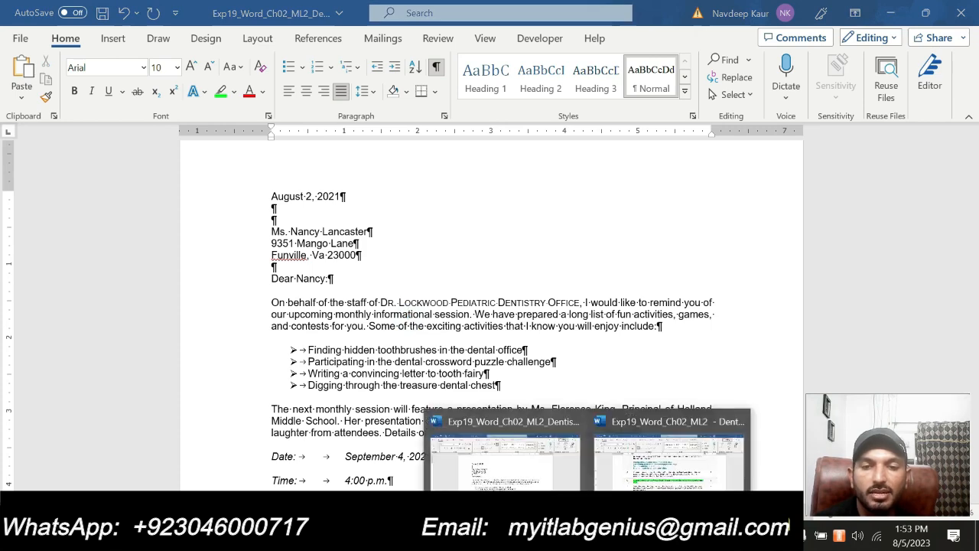
{"action": "left_click", "coordinate": [652, 476]}
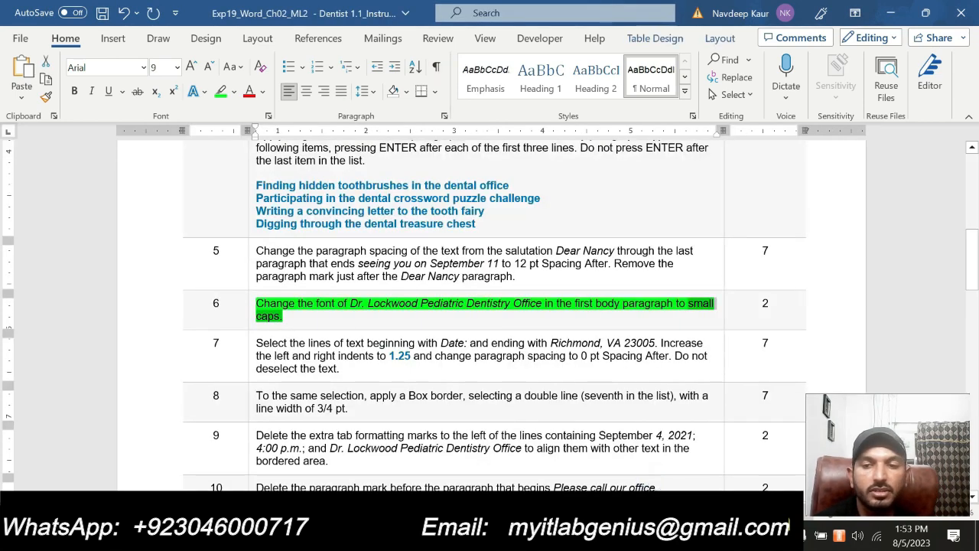
{"action": "left_click", "coordinate": [319, 317]}
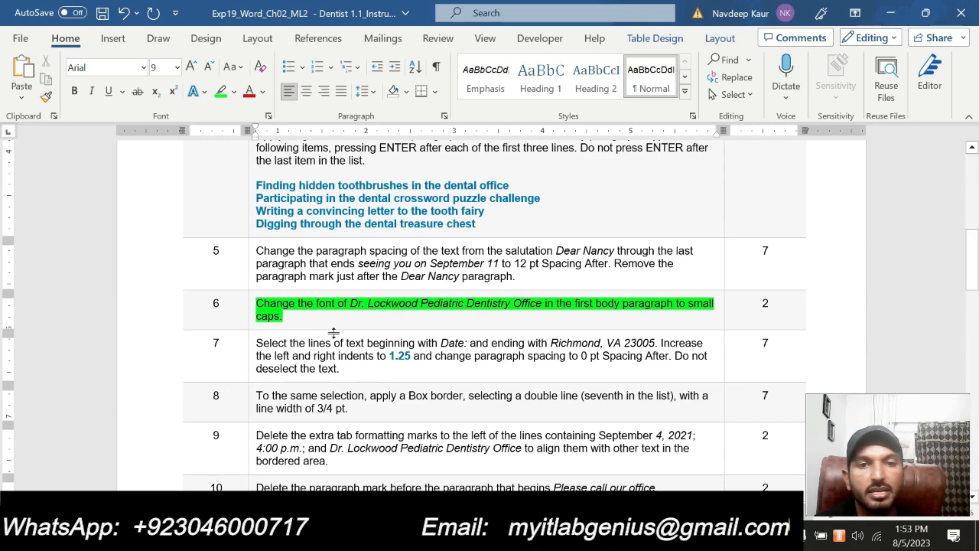
{"action": "scroll", "coordinate": [333, 333], "scroll_direction": "up", "scroll_amount": 5}
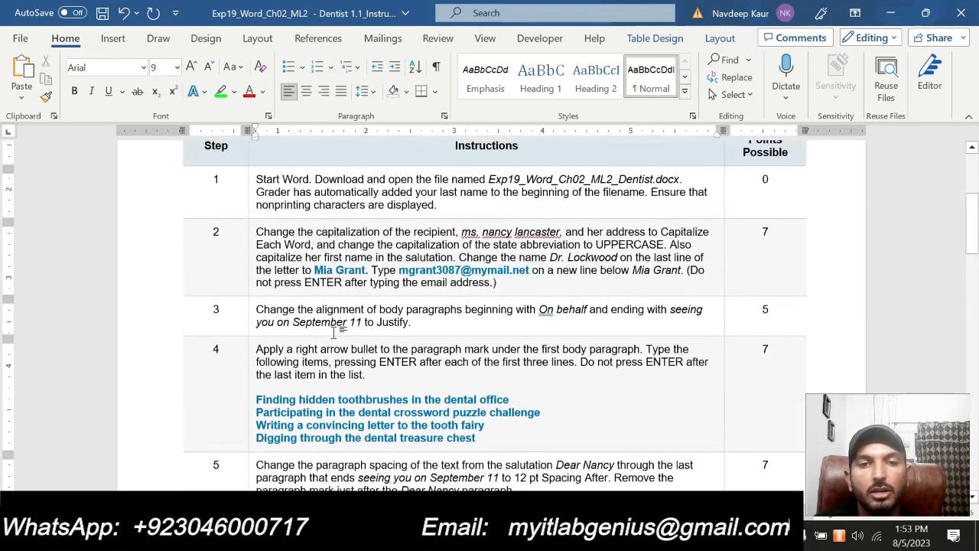
{"action": "scroll", "coordinate": [375, 340], "scroll_direction": "down", "scroll_amount": 1}
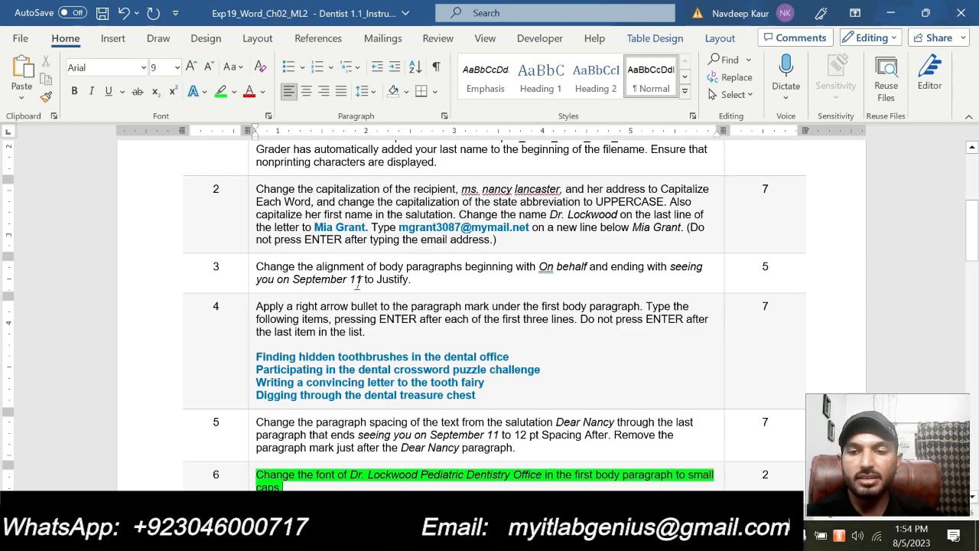
{"action": "scroll", "coordinate": [366, 291], "scroll_direction": "down", "scroll_amount": 2}
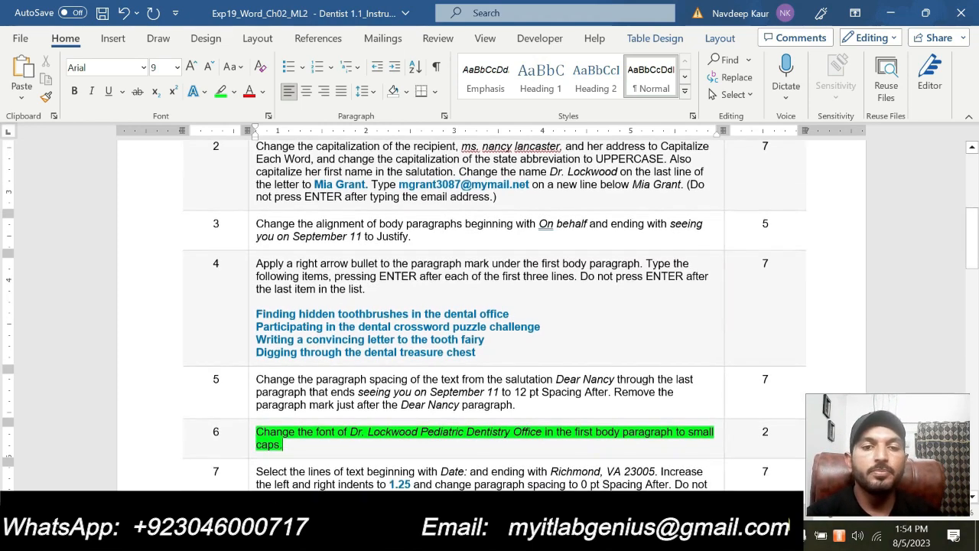
{"action": "scroll", "coordinate": [366, 290], "scroll_direction": "up", "scroll_amount": 1}
{"action": "scroll", "coordinate": [459, 306], "scroll_direction": "up", "scroll_amount": 2}
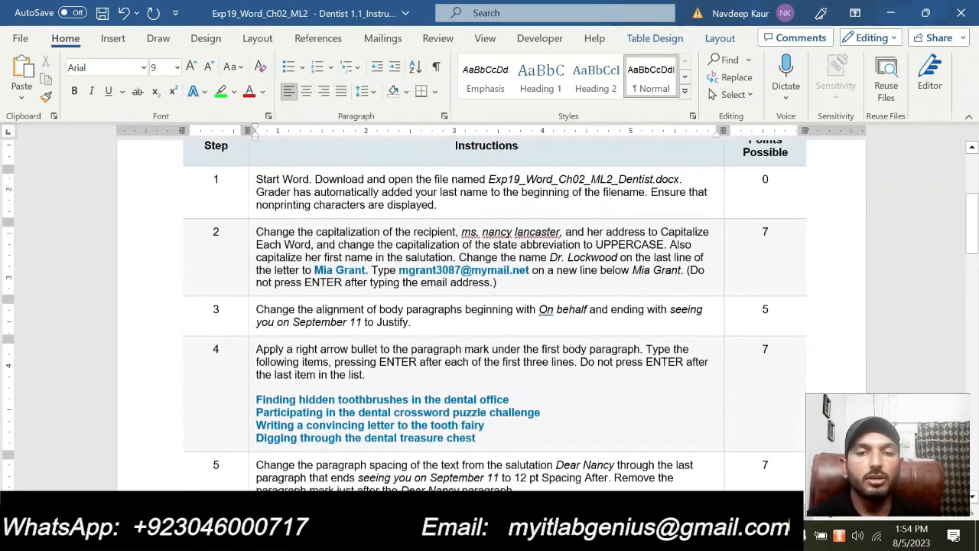
{"action": "scroll", "coordinate": [459, 306], "scroll_direction": "down", "scroll_amount": 1}
{"action": "scroll", "coordinate": [489, 306], "scroll_direction": "down", "scroll_amount": 1}
{"action": "scroll", "coordinate": [489, 305], "scroll_direction": "up", "scroll_amount": 1}
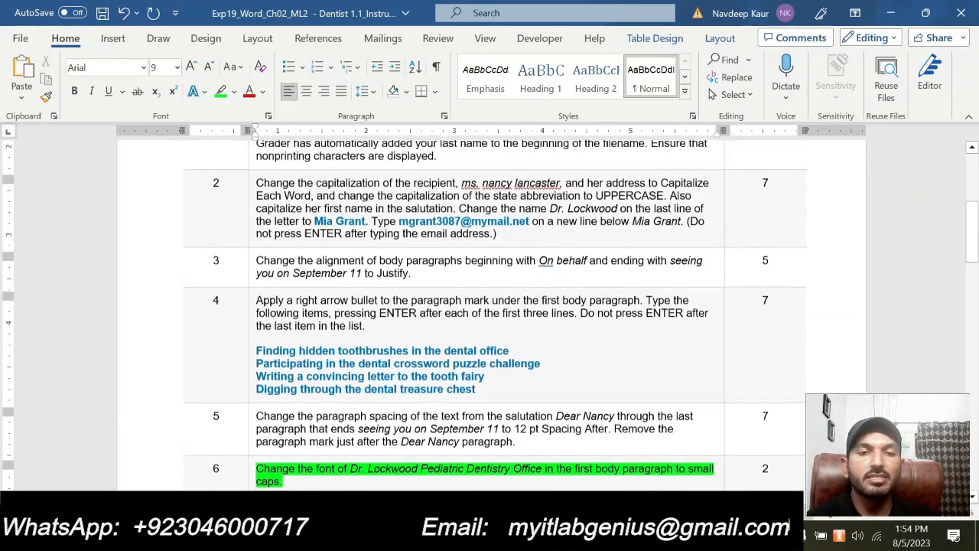
{"action": "scroll", "coordinate": [489, 306], "scroll_direction": "down", "scroll_amount": 1}
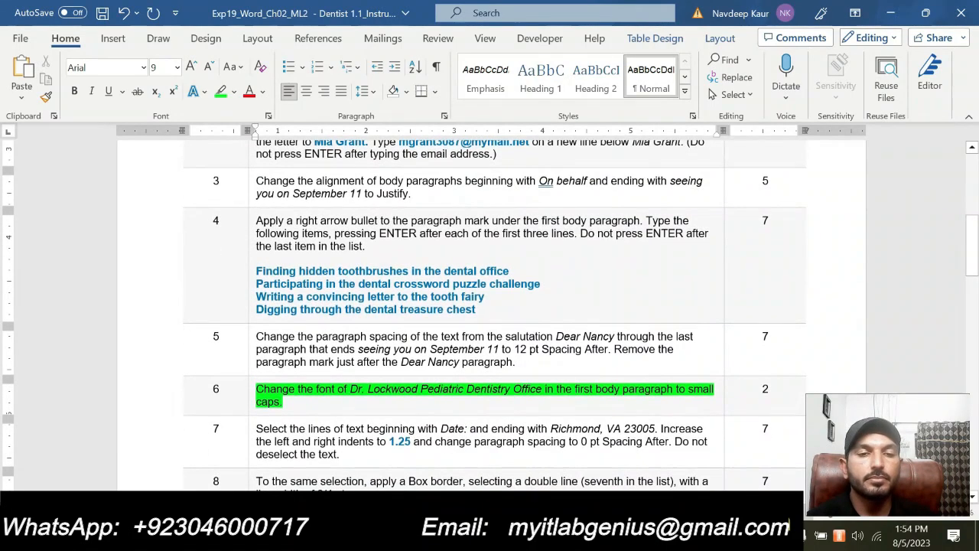
{"action": "scroll", "coordinate": [490, 306], "scroll_direction": "up", "scroll_amount": 1}
{"action": "scroll", "coordinate": [489, 306], "scroll_direction": "up", "scroll_amount": 1}
{"action": "scroll", "coordinate": [490, 306], "scroll_direction": "down", "scroll_amount": 2}
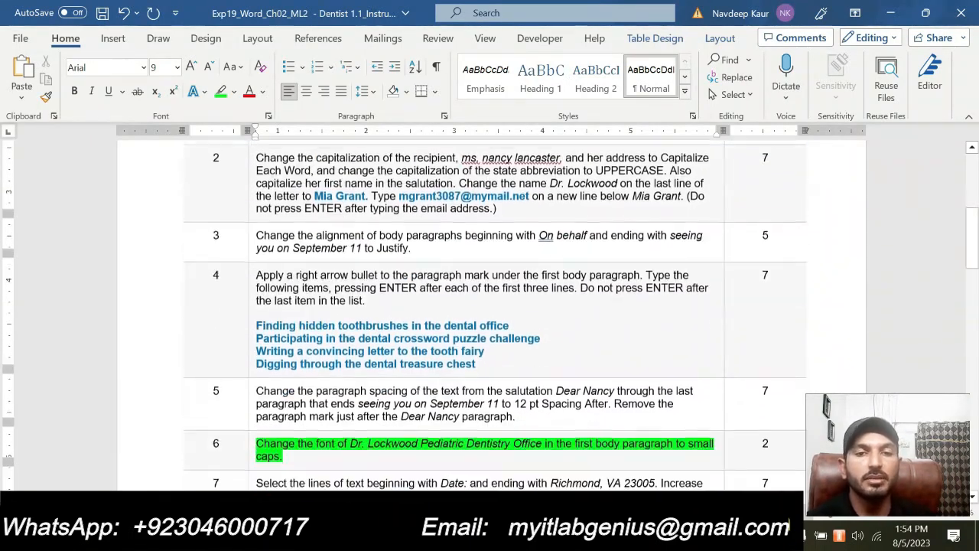
{"action": "scroll", "coordinate": [489, 306], "scroll_direction": "up", "scroll_amount": 1}
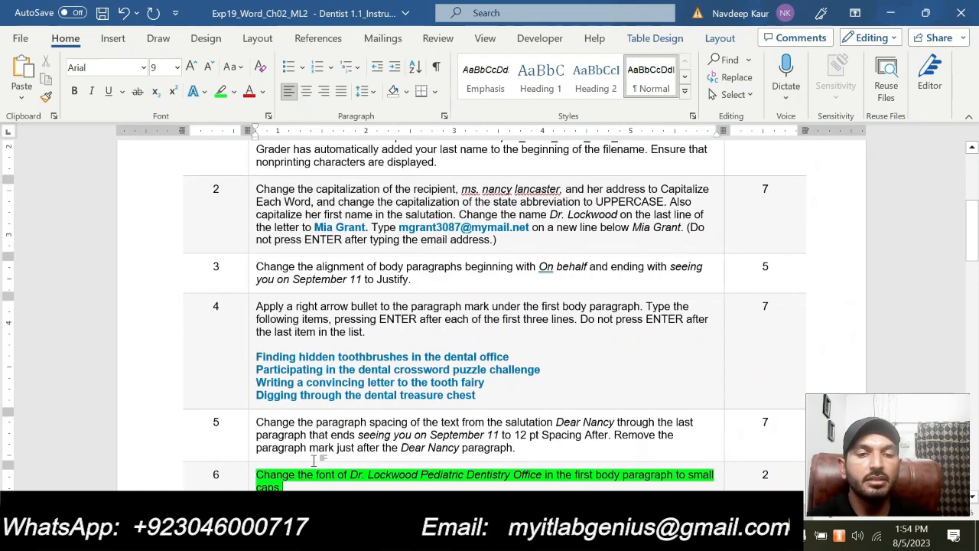
{"action": "right_click", "coordinate": [299, 486]}
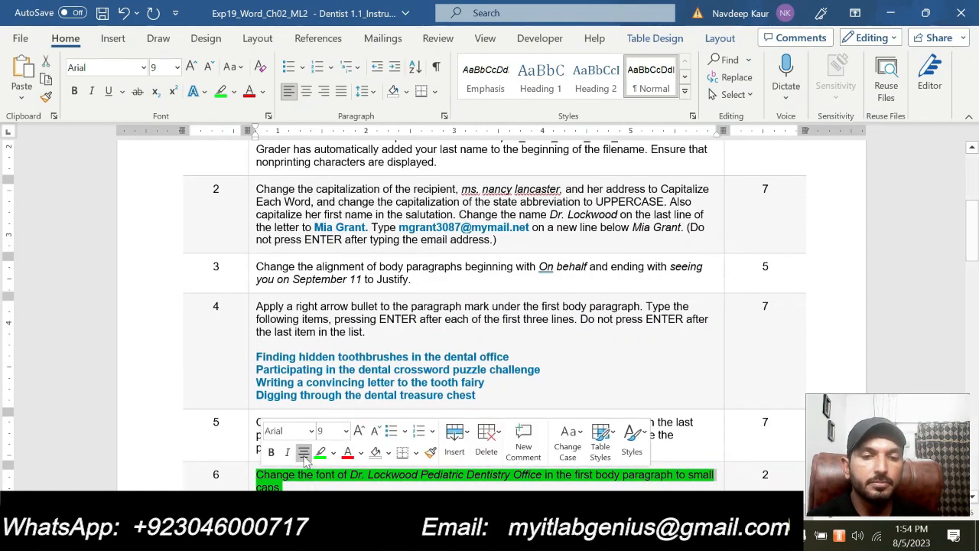
{"action": "left_click", "coordinate": [284, 486]}
Select step 7's indent-and-spacing instruction and highlight it in bright green
{"action": "scroll", "coordinate": [284, 487], "scroll_direction": "down", "scroll_amount": 3}
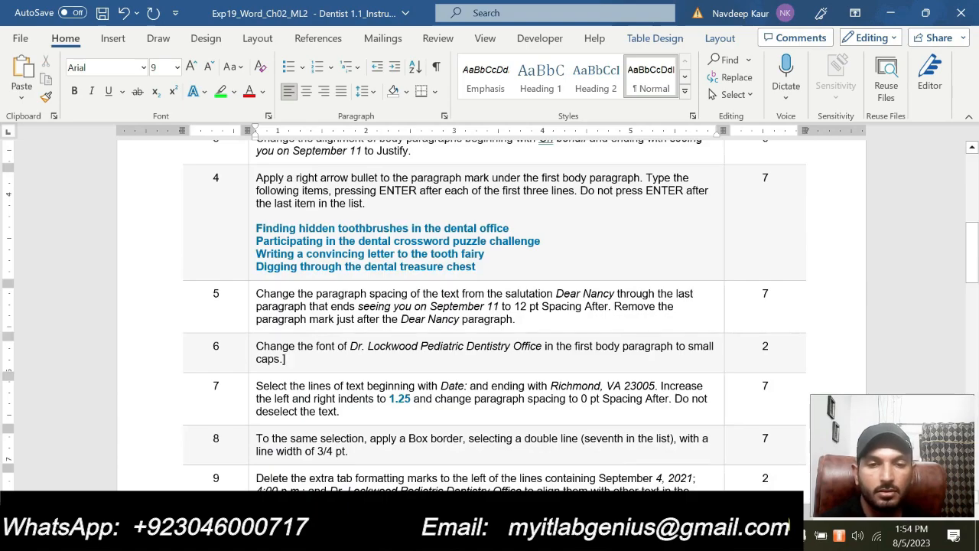
{"action": "left_click_drag", "start_coordinate": [339, 411], "coordinate": [256, 385]}
{"action": "left_click", "coordinate": [322, 362]}
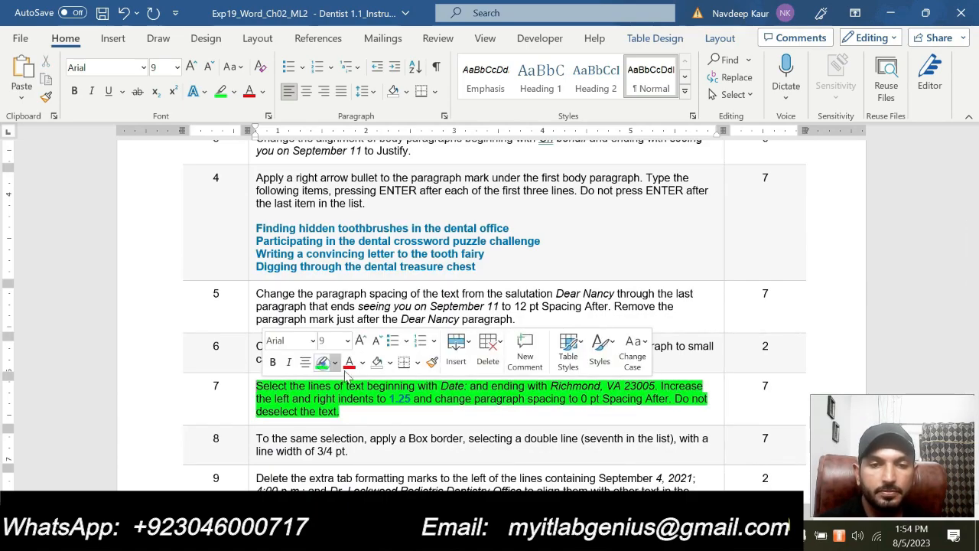
{"action": "scroll", "coordinate": [346, 375], "scroll_direction": "down", "scroll_amount": 20}
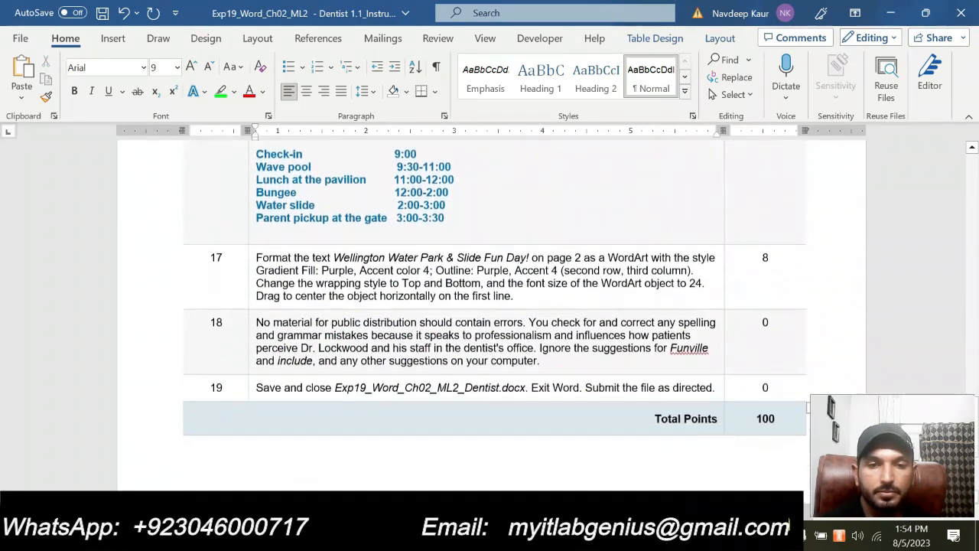
{"action": "scroll", "coordinate": [489, 314], "scroll_direction": "up", "scroll_amount": 20}
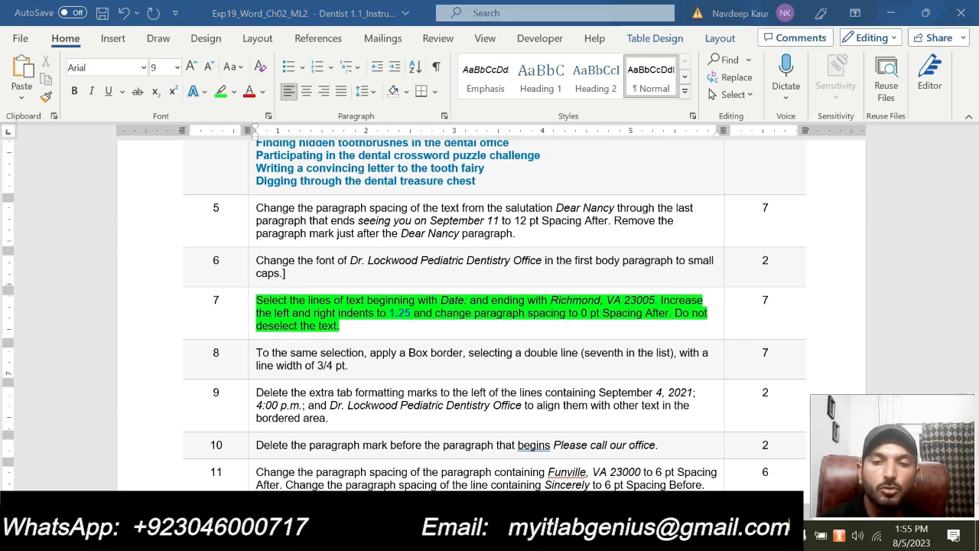
Select the letter lines from 'Date: September 4, 2021' through 'Richmond, VA 23005'
{"action": "mouse_move", "coordinate": [585, 535]}
{"action": "left_click", "coordinate": [534, 468]}
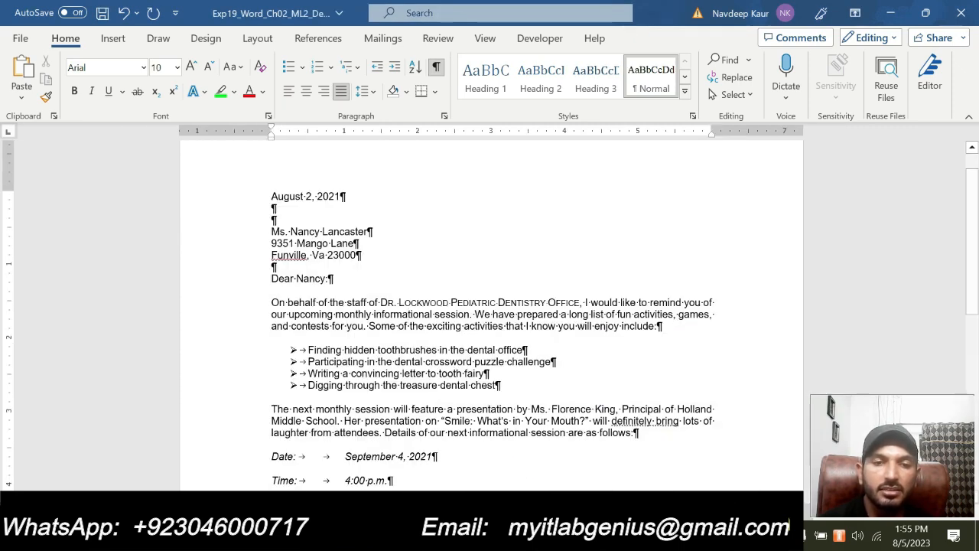
{"action": "scroll", "coordinate": [219, 350], "scroll_direction": "down", "scroll_amount": 3}
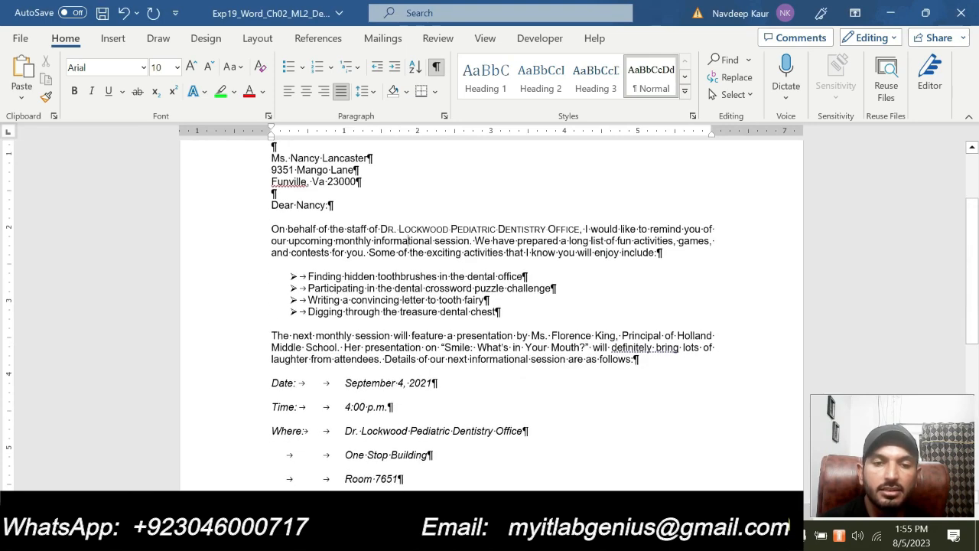
{"action": "left_click", "coordinate": [273, 346]}
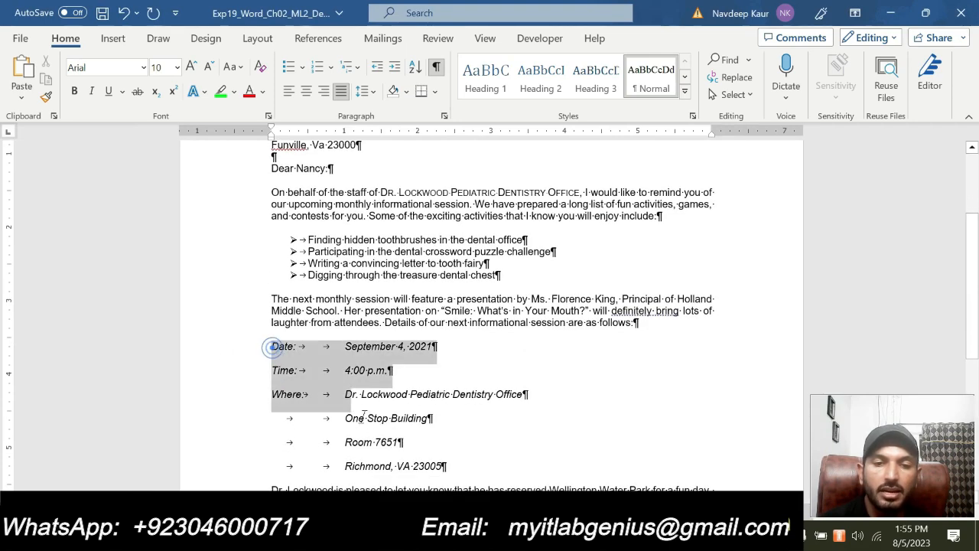
{"action": "key", "text": "shift+Down"}
{"action": "key", "text": "shift+Down"}
{"action": "key", "text": "shift+Down"}
{"action": "key", "text": "shift+Down"}
{"action": "key", "text": "shift+Down"}
{"action": "key", "text": "shift+Down"}
{"action": "scroll", "coordinate": [593, 329], "scroll_direction": "down", "scroll_amount": 4}
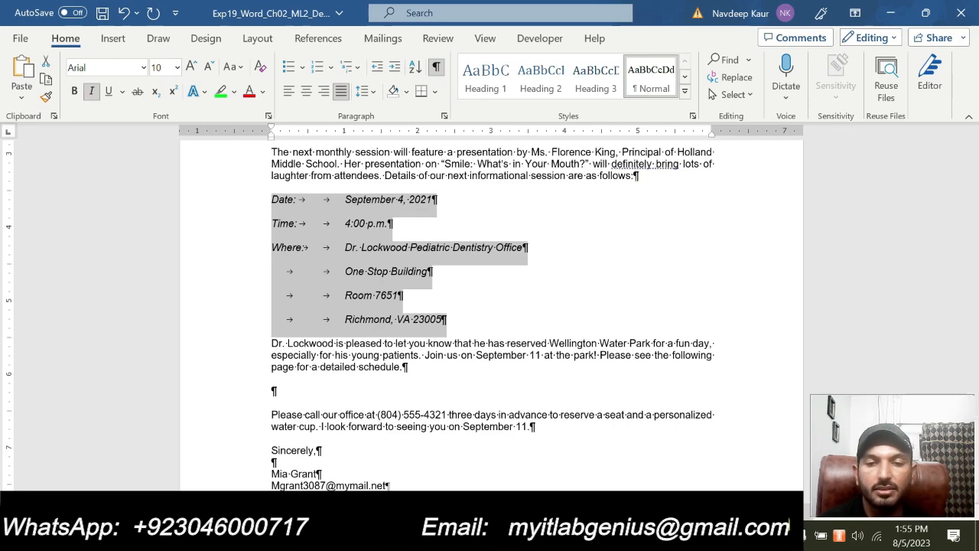
Check the instructions document, then return to the Dentist letter
{"action": "left_click", "coordinate": [589, 537]}
{"action": "left_click", "coordinate": [650, 455]}
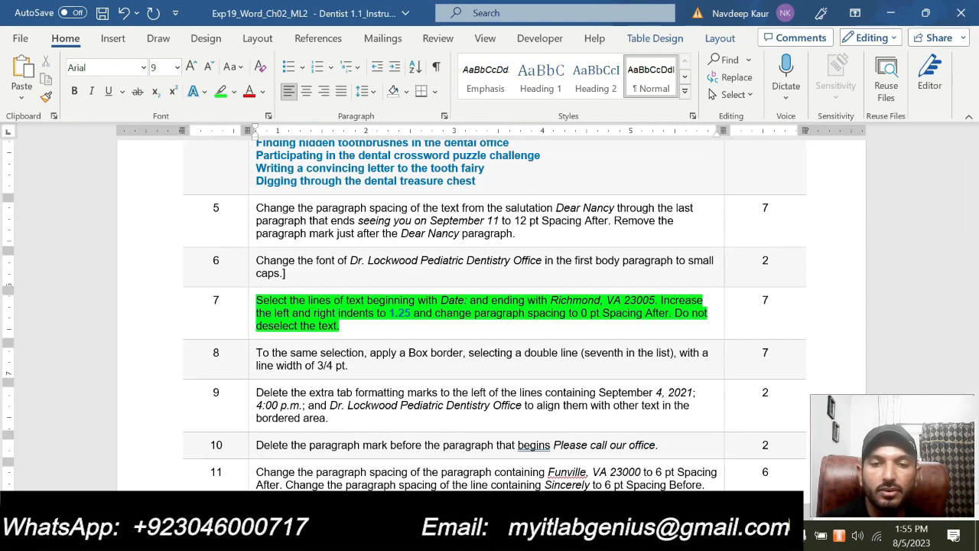
{"action": "left_click", "coordinate": [589, 538]}
{"action": "left_click", "coordinate": [504, 459]}
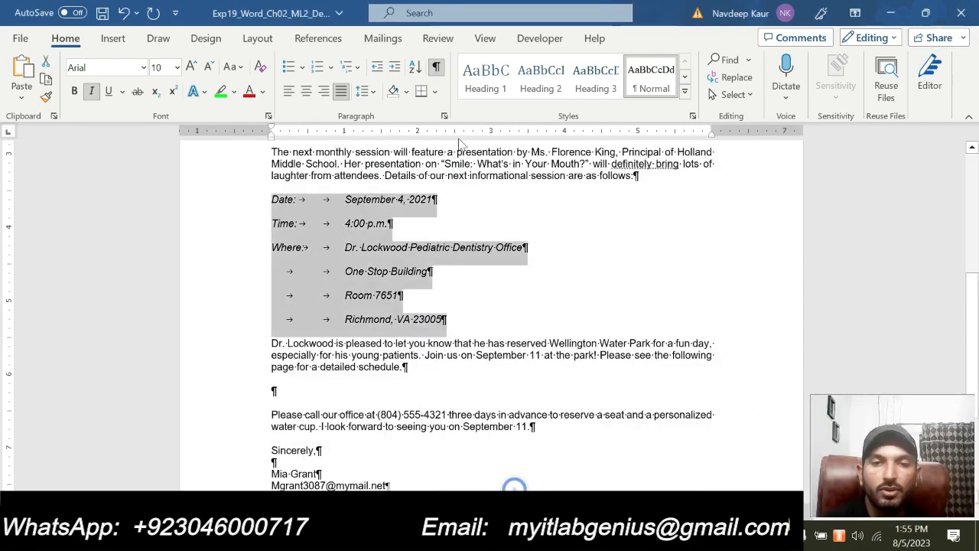
Set the Left and Right indents of the Date–Richmond block to 1.25
{"action": "left_click", "coordinate": [443, 115]}
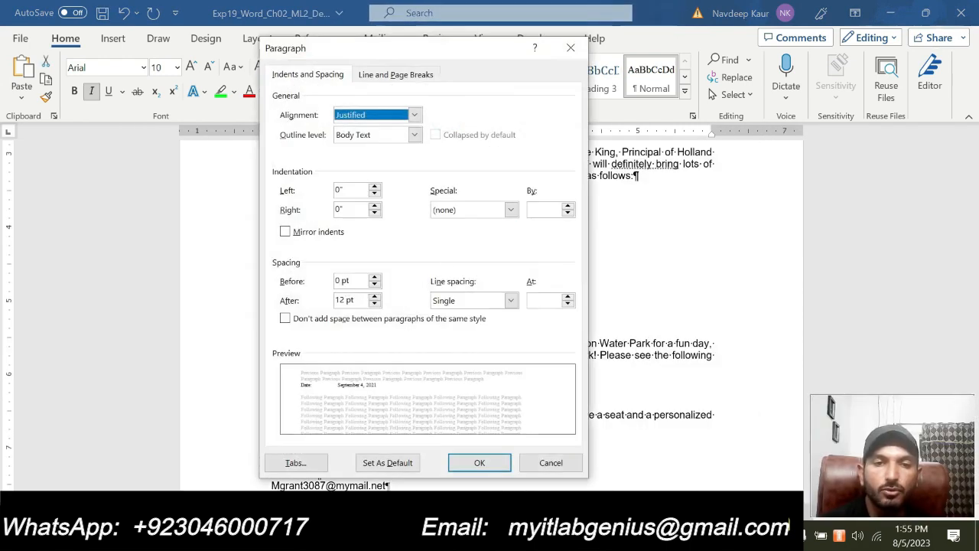
{"action": "left_click", "coordinate": [374, 187]}
{"action": "left_click", "coordinate": [375, 187]}
{"action": "left_click", "coordinate": [374, 187]}
{"action": "left_click", "coordinate": [375, 186]}
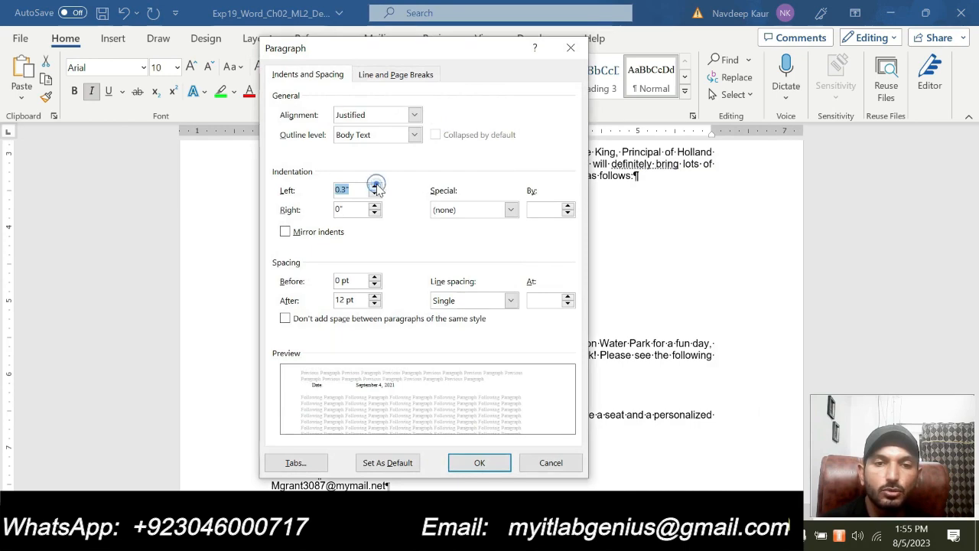
{"action": "left_click", "coordinate": [375, 187]}
{"action": "left_click", "coordinate": [375, 186]}
{"action": "left_click", "coordinate": [375, 187]}
{"action": "left_click", "coordinate": [375, 186]}
{"action": "left_click", "coordinate": [375, 186]}
{"action": "left_click", "coordinate": [375, 187]}
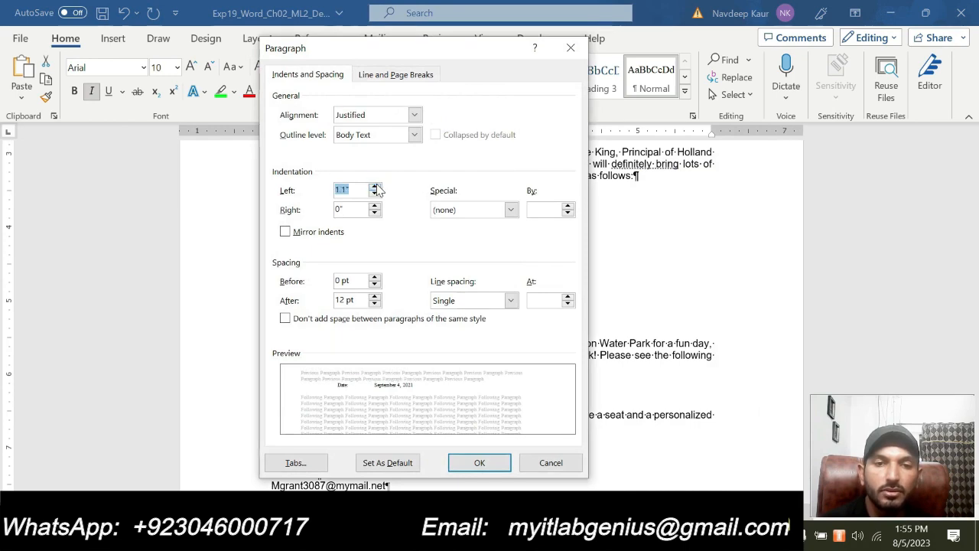
{"action": "left_click", "coordinate": [375, 187]}
{"action": "left_click", "coordinate": [375, 186]}
{"action": "left_click", "coordinate": [375, 187]}
{"action": "left_click", "coordinate": [375, 187]}
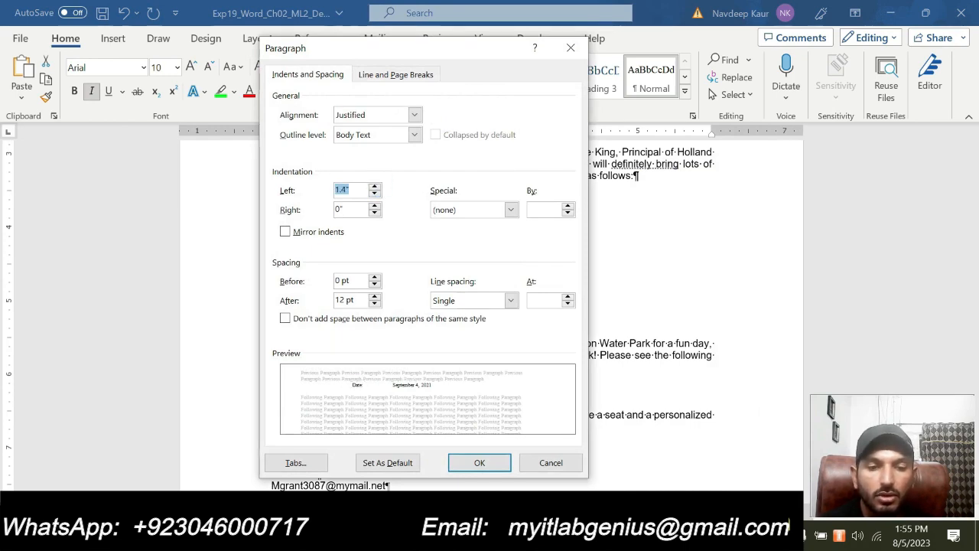
{"action": "type", "text": "1.25"}
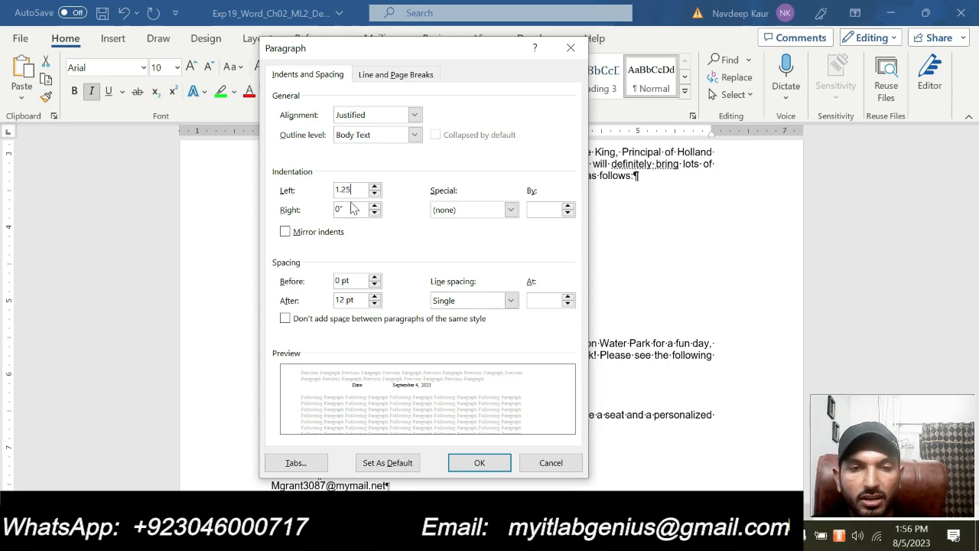
{"action": "key", "text": "Tab"}
{"action": "type", "text": "1.25"}
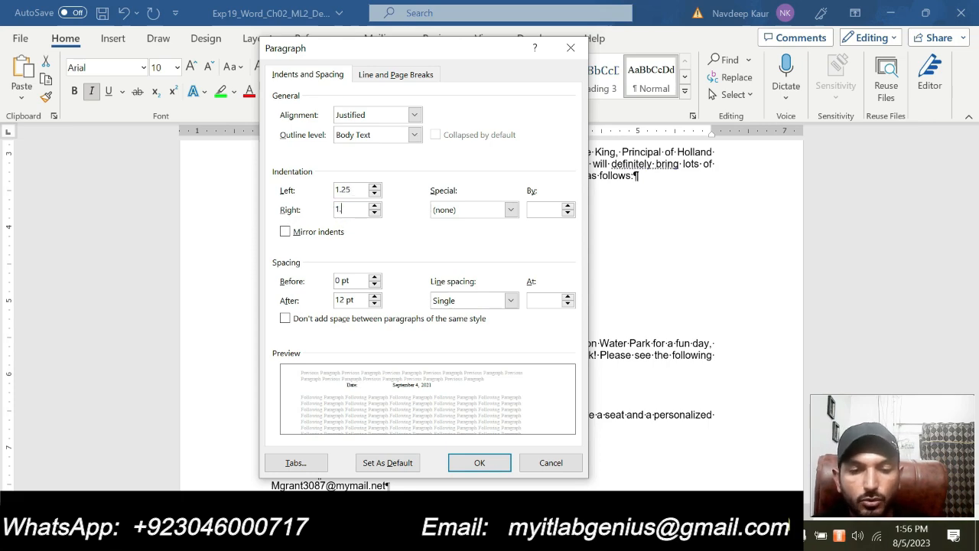
{"action": "left_click", "coordinate": [411, 245]}
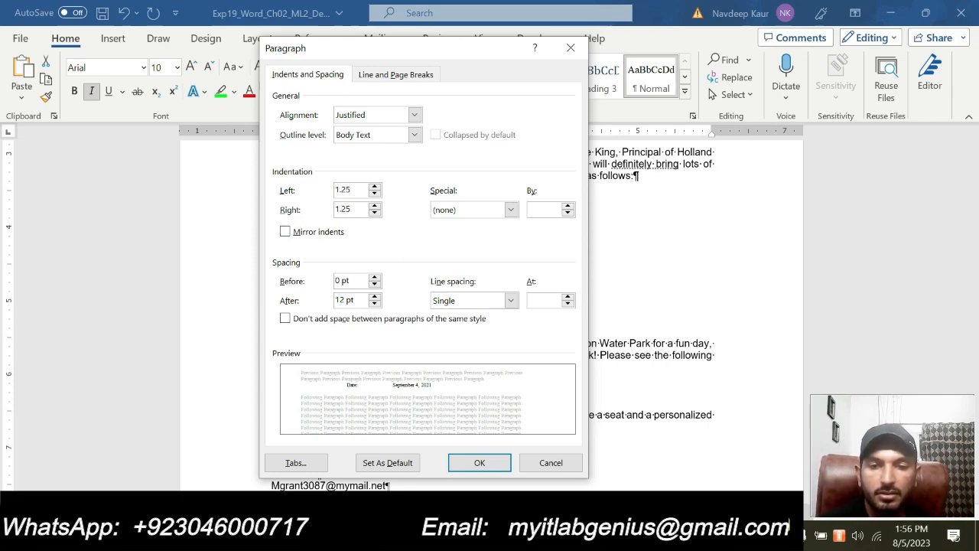
Glance at the instructions document, then return to the Dentist letter
{"action": "left_click", "coordinate": [587, 535]}
{"action": "mouse_move", "coordinate": [639, 474]}
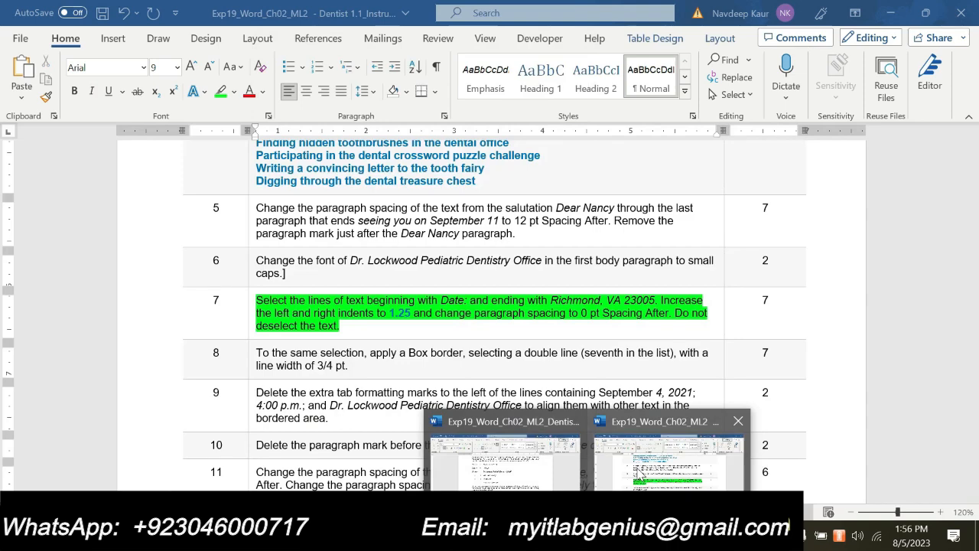
{"action": "left_click", "coordinate": [639, 474]}
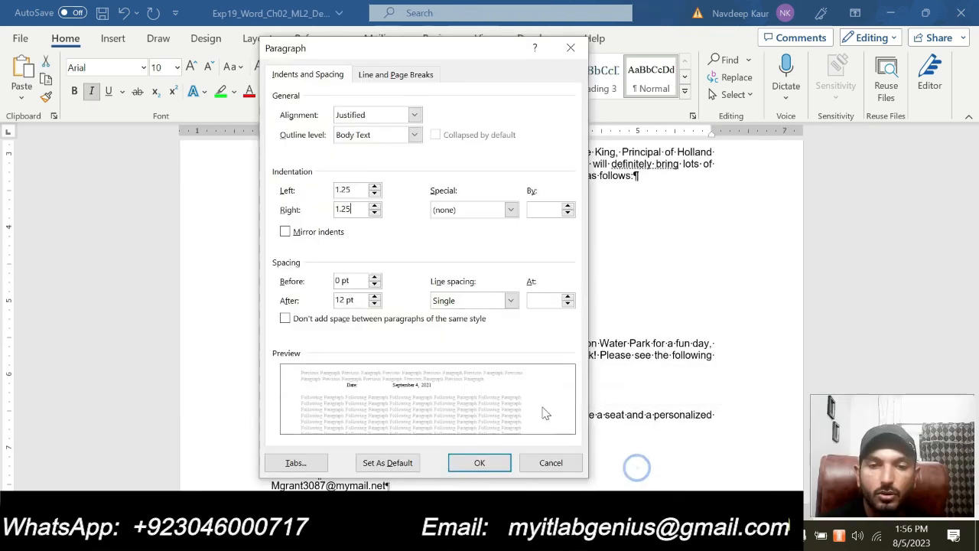
{"action": "left_click", "coordinate": [587, 536]}
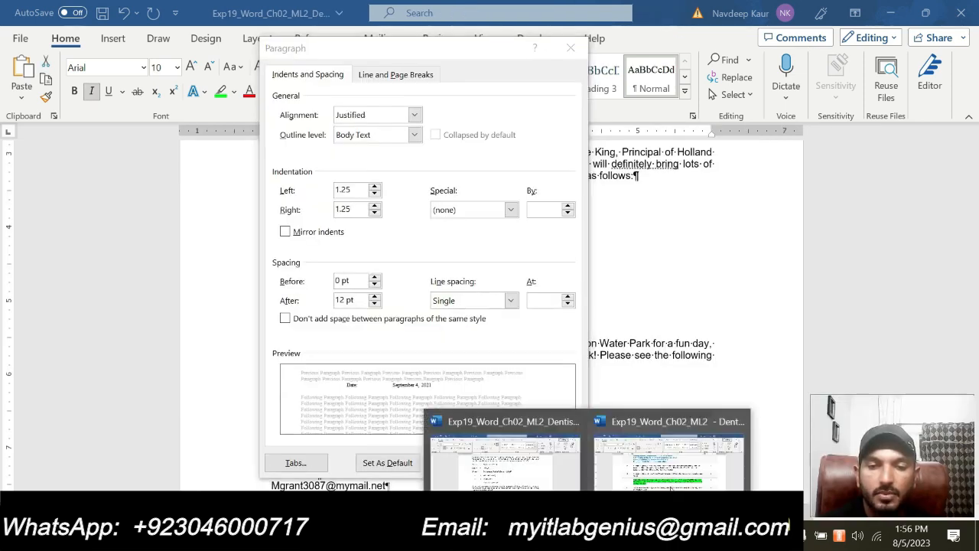
{"action": "mouse_move", "coordinate": [672, 487]}
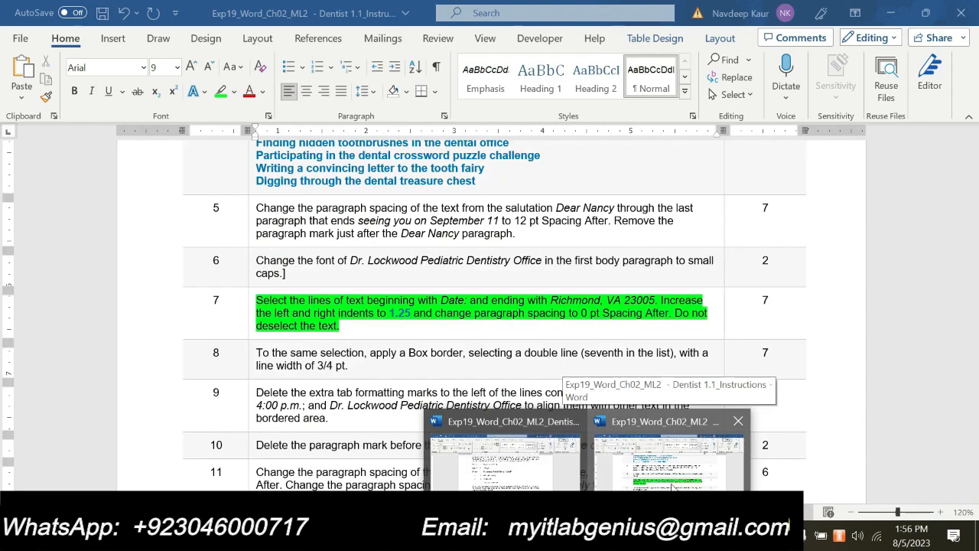
{"action": "left_click", "coordinate": [603, 487]}
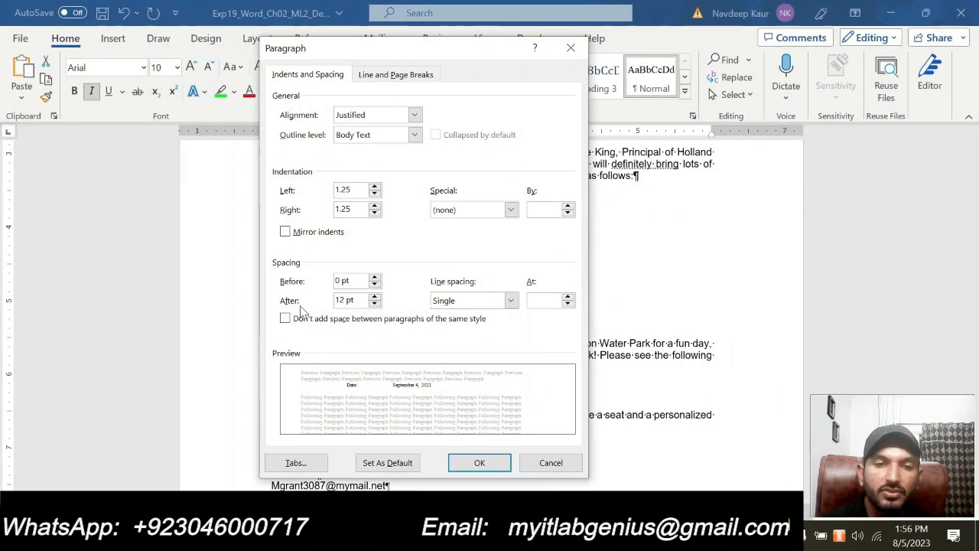
Lower Spacing After to 0 pt and apply the paragraph changes
{"action": "left_click", "coordinate": [374, 305]}
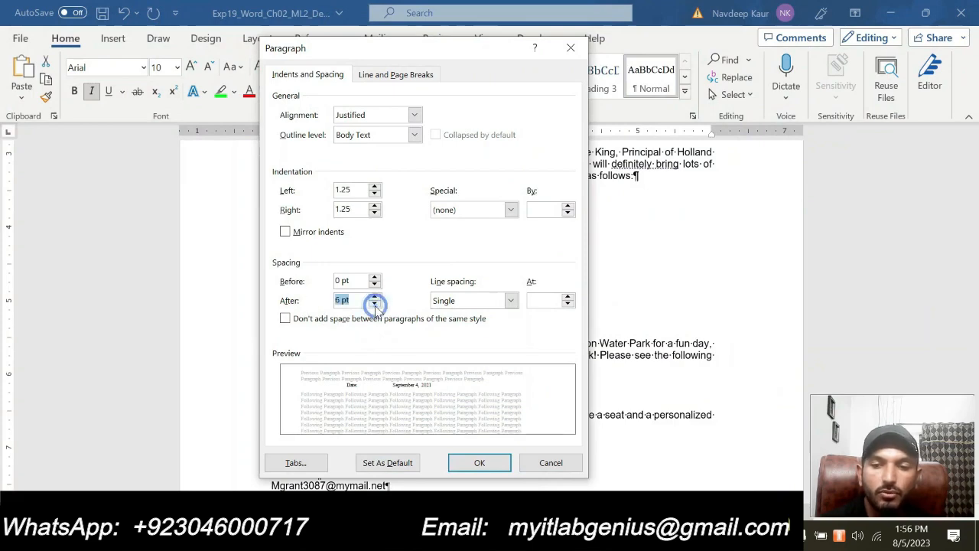
{"action": "left_click", "coordinate": [374, 304]}
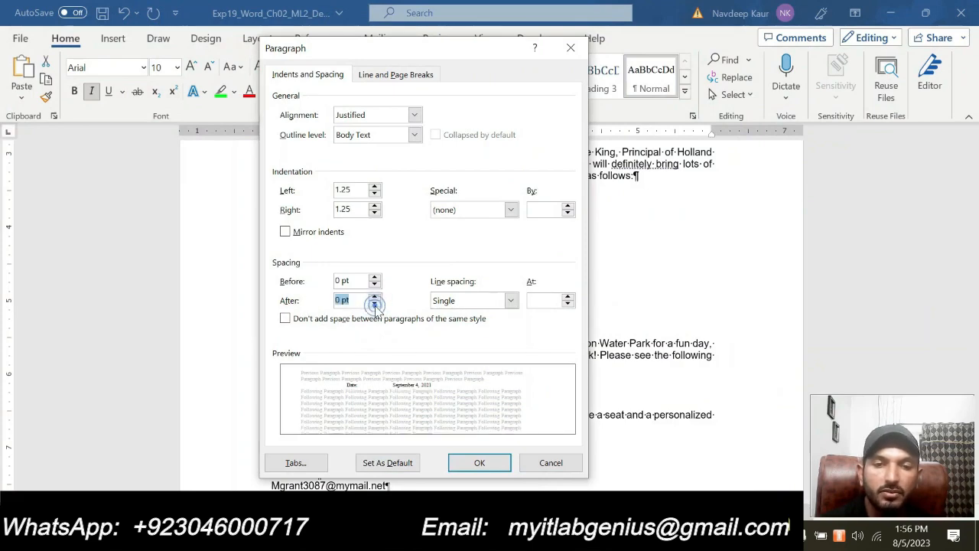
{"action": "left_click", "coordinate": [478, 462]}
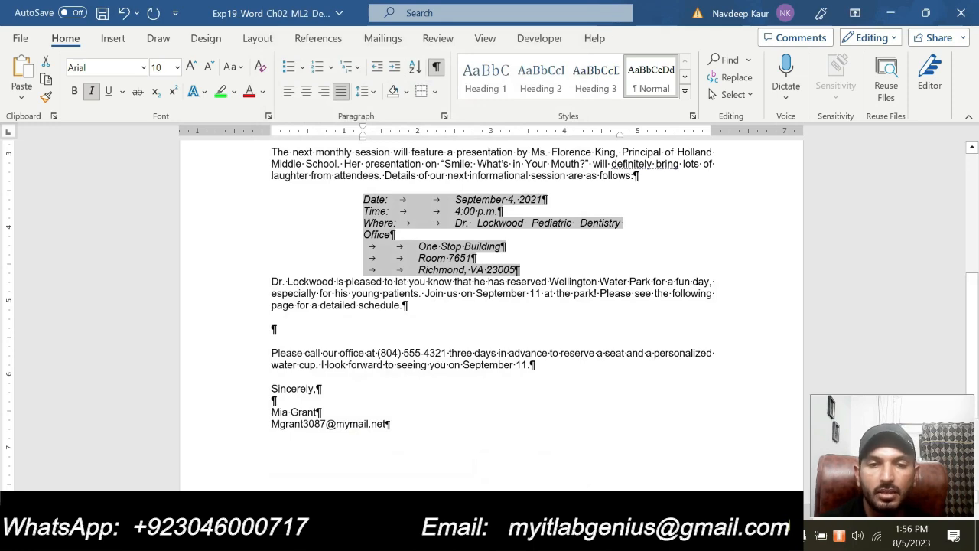
In the instructions document, remove the green highlight from step 7
{"action": "left_click", "coordinate": [588, 536]}
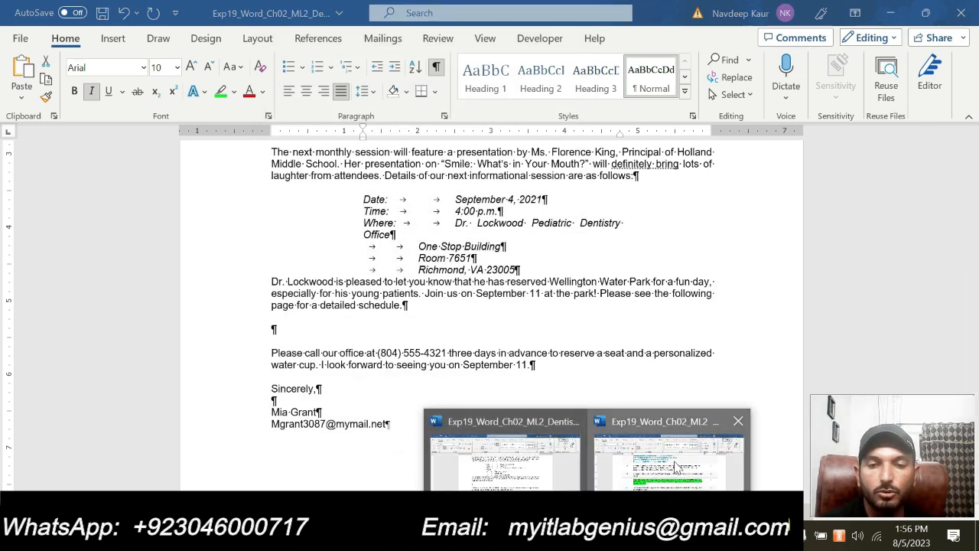
{"action": "left_click", "coordinate": [674, 461]}
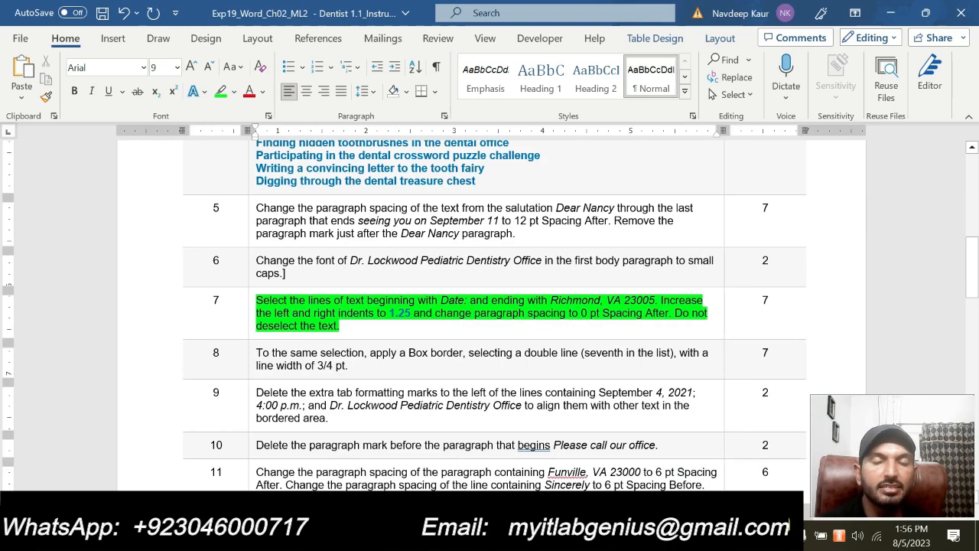
{"action": "scroll", "coordinate": [489, 306], "scroll_direction": "up", "scroll_amount": 5}
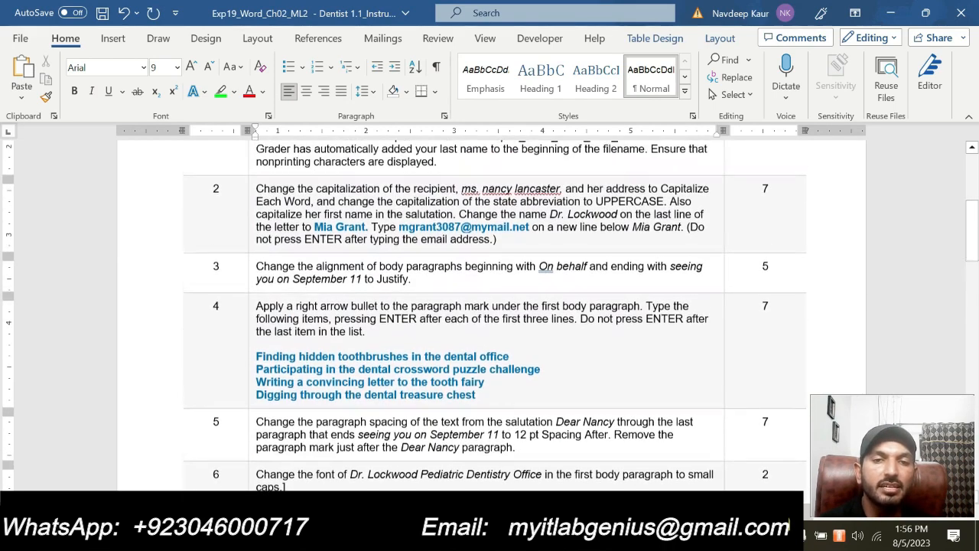
{"action": "scroll", "coordinate": [489, 306], "scroll_direction": "down", "scroll_amount": 4}
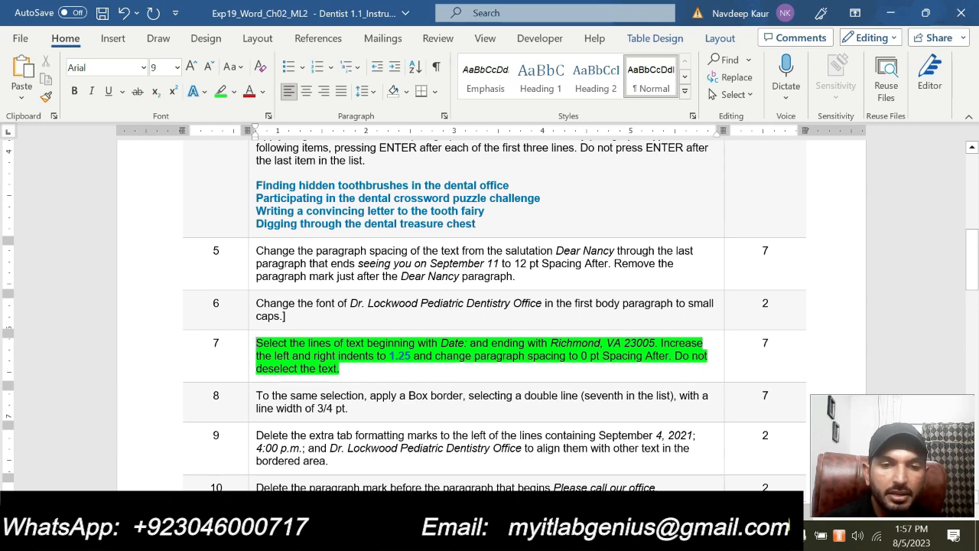
{"action": "left_click_drag", "start_coordinate": [346, 368], "coordinate": [257, 344]}
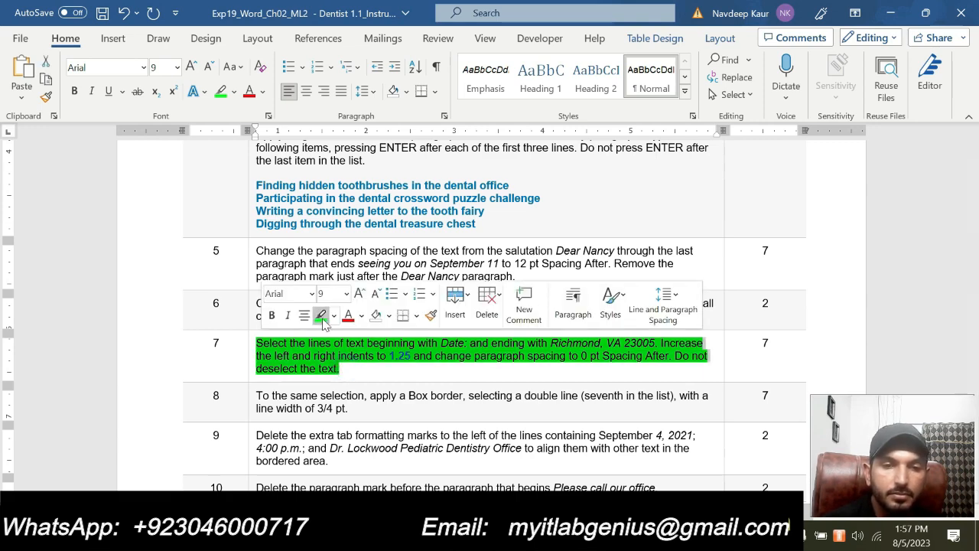
{"action": "left_click", "coordinate": [322, 318]}
Select and copy the step 8 instruction text, then review the surrounding steps
{"action": "scroll", "coordinate": [322, 318], "scroll_direction": "down", "scroll_amount": 3}
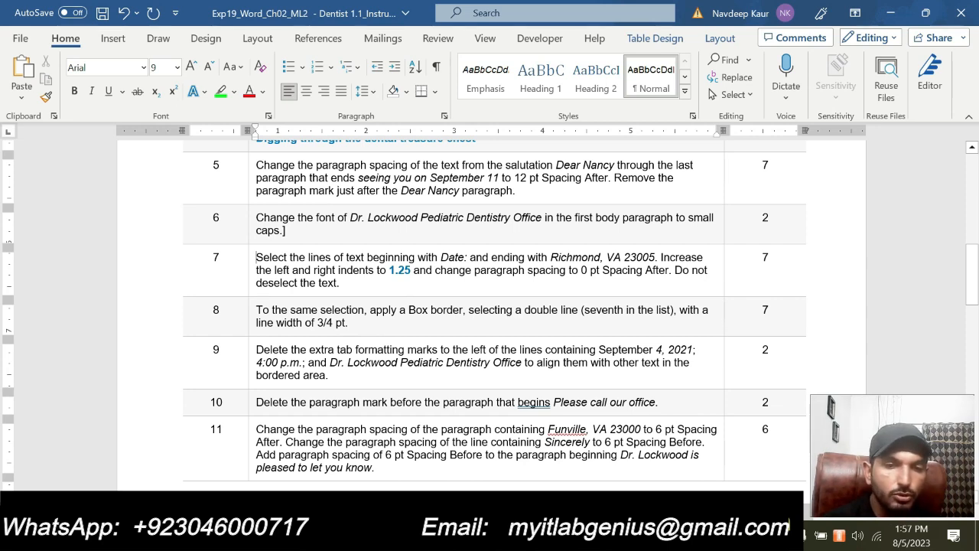
{"action": "left_click_drag", "start_coordinate": [353, 320], "coordinate": [256, 310]}
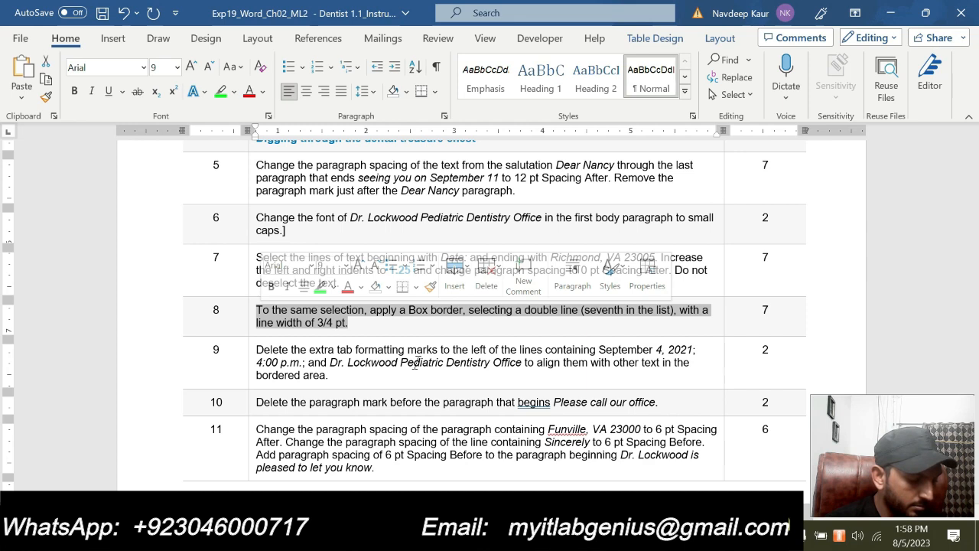
{"action": "key", "text": "ctrl+c"}
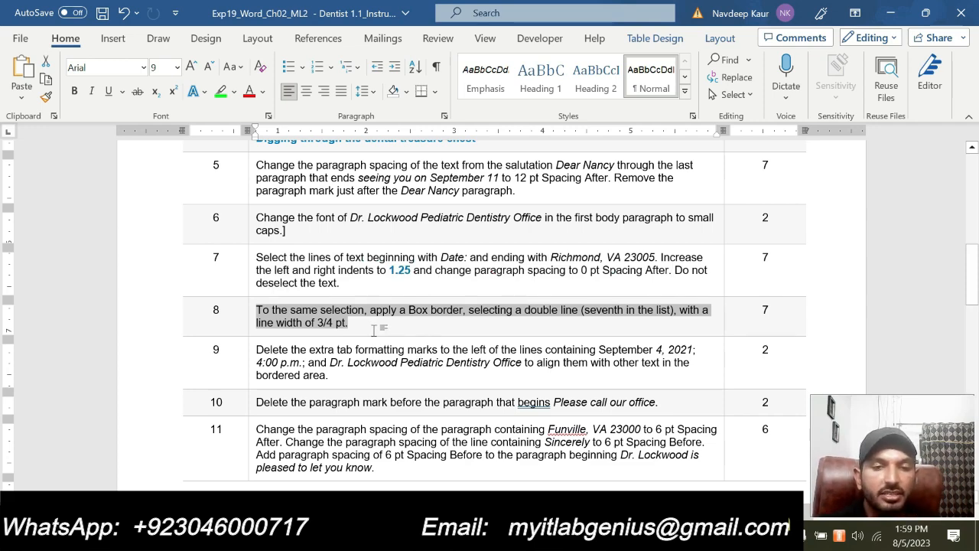
{"action": "left_click", "coordinate": [373, 330]}
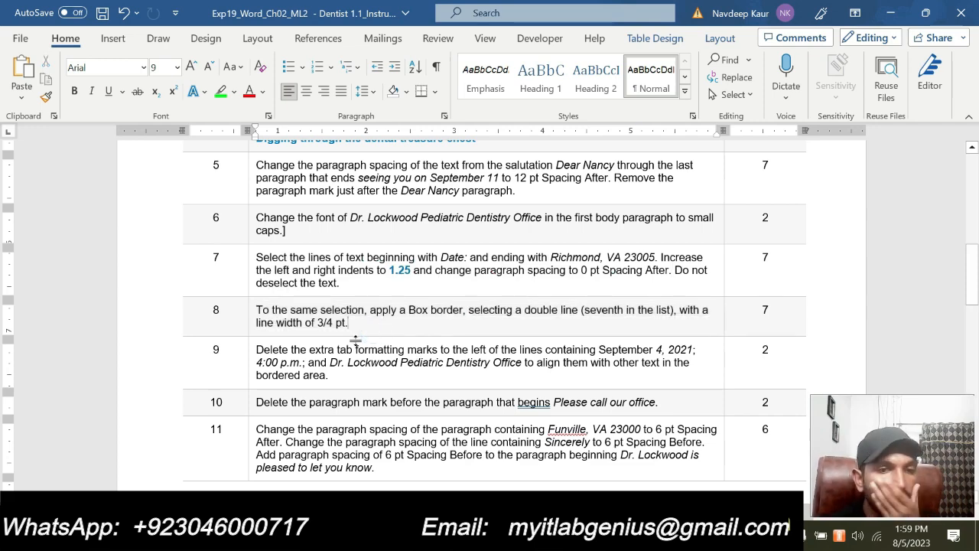
{"action": "scroll", "coordinate": [355, 339], "scroll_direction": "down", "scroll_amount": 10}
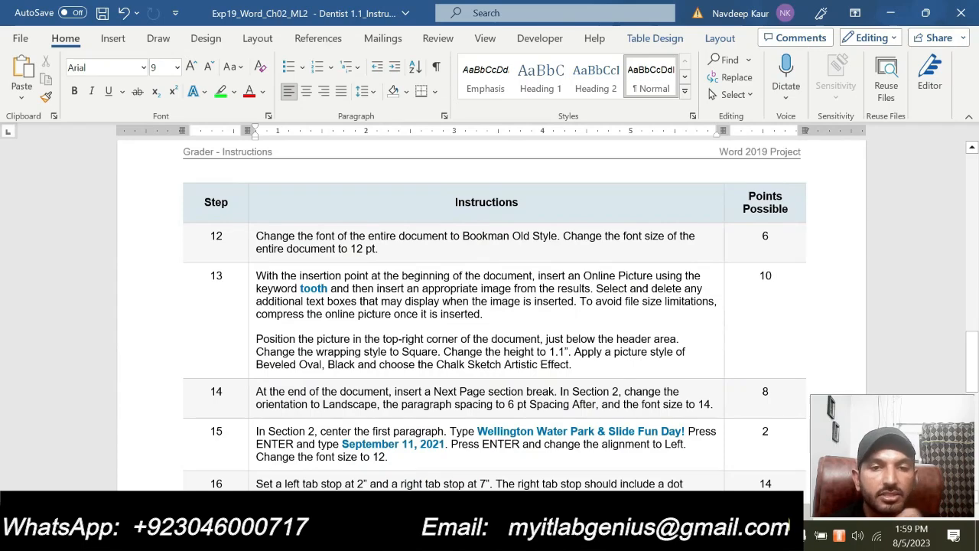
{"action": "scroll", "coordinate": [421, 344], "scroll_direction": "down", "scroll_amount": 4}
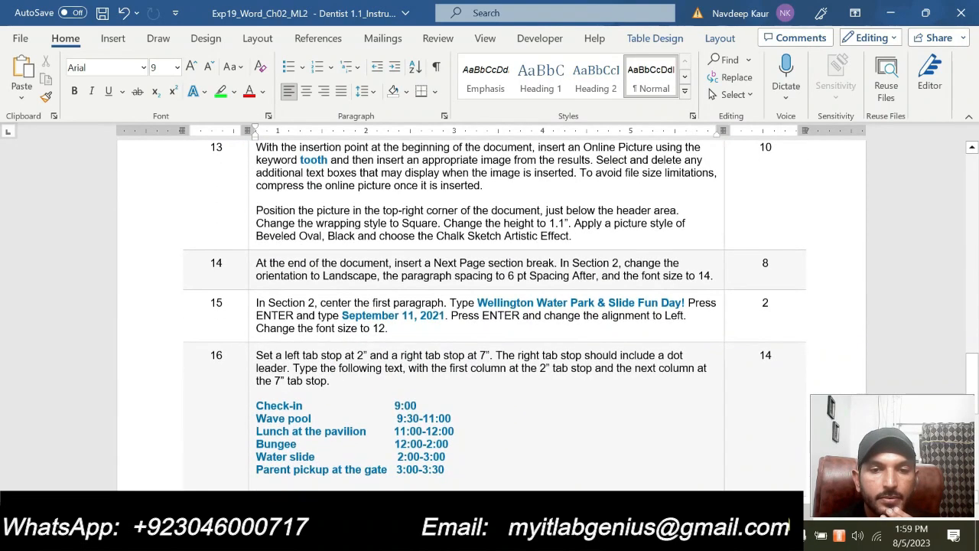
{"action": "scroll", "coordinate": [403, 352], "scroll_direction": "up", "scroll_amount": 12}
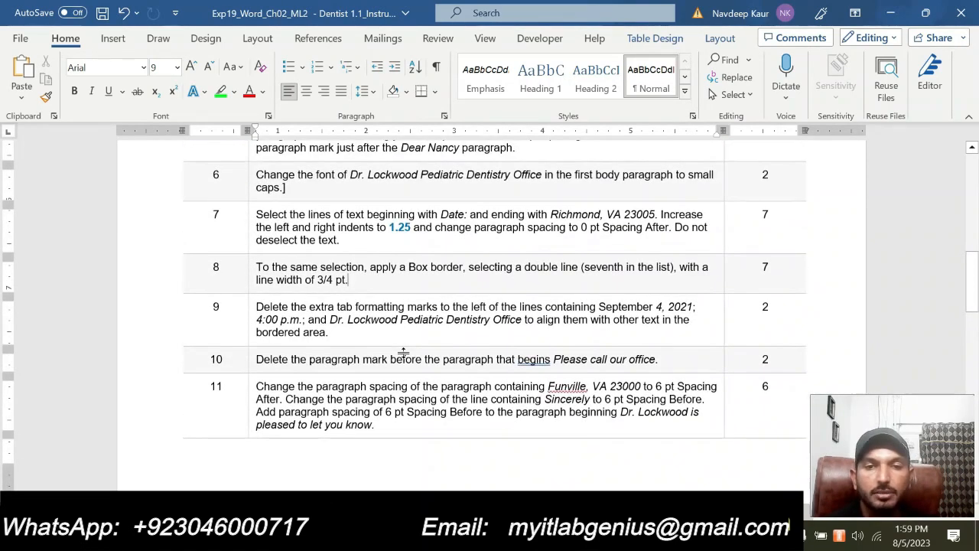
{"action": "scroll", "coordinate": [403, 352], "scroll_direction": "up", "scroll_amount": 3}
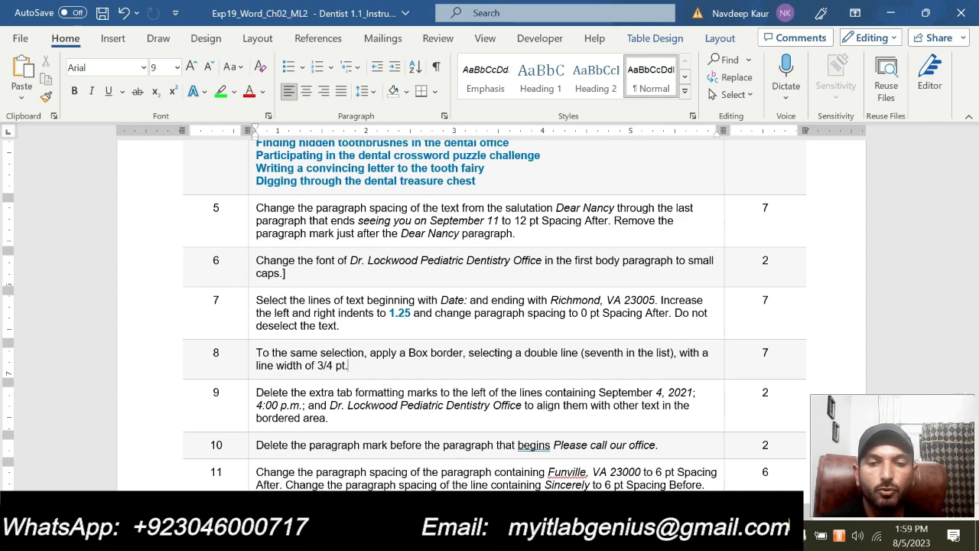
Apply a solid-line ¾ pt Box border to the Date–Richmond block of the letter
{"action": "mouse_move", "coordinate": [587, 539]}
{"action": "left_click", "coordinate": [621, 476]}
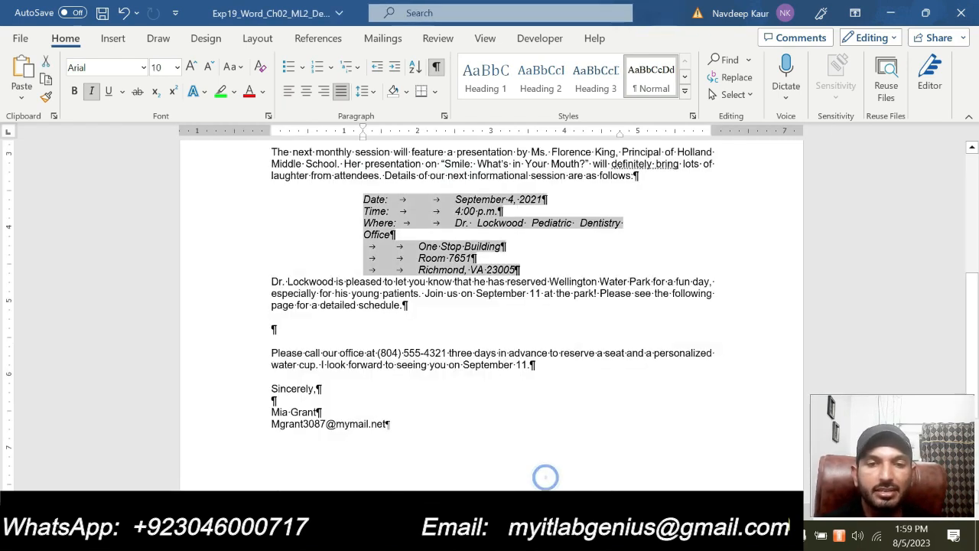
{"action": "left_click", "coordinate": [435, 91]}
{"action": "left_click", "coordinate": [475, 446]}
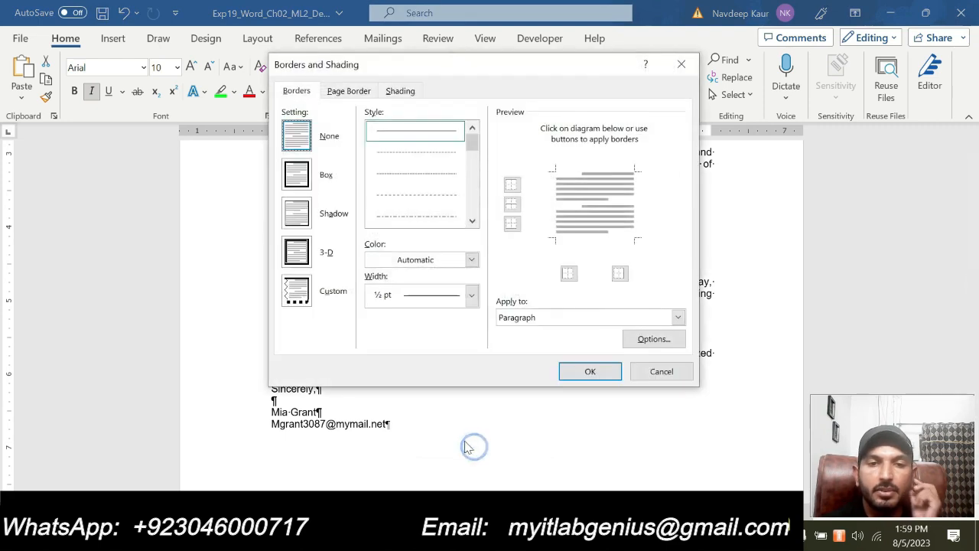
{"action": "left_click", "coordinate": [471, 221]}
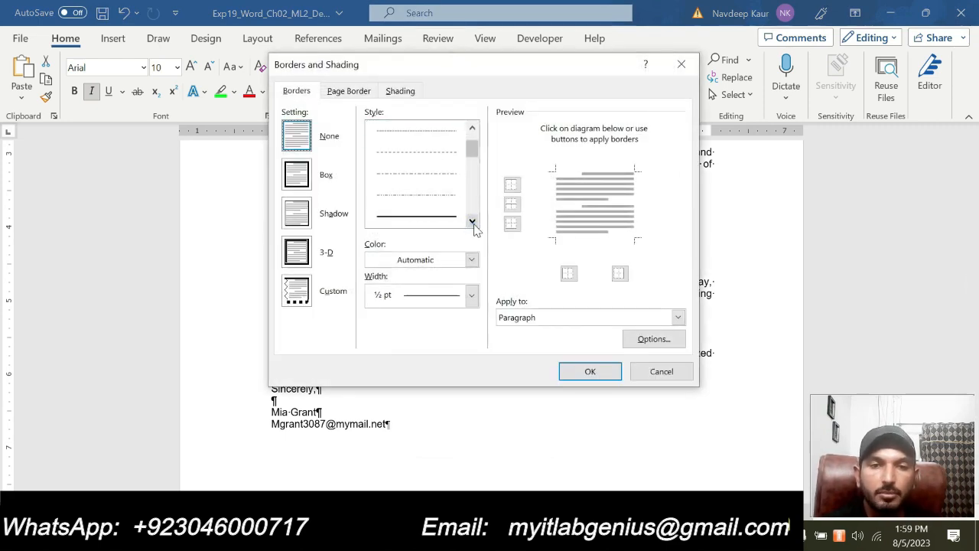
{"action": "left_click", "coordinate": [446, 218]}
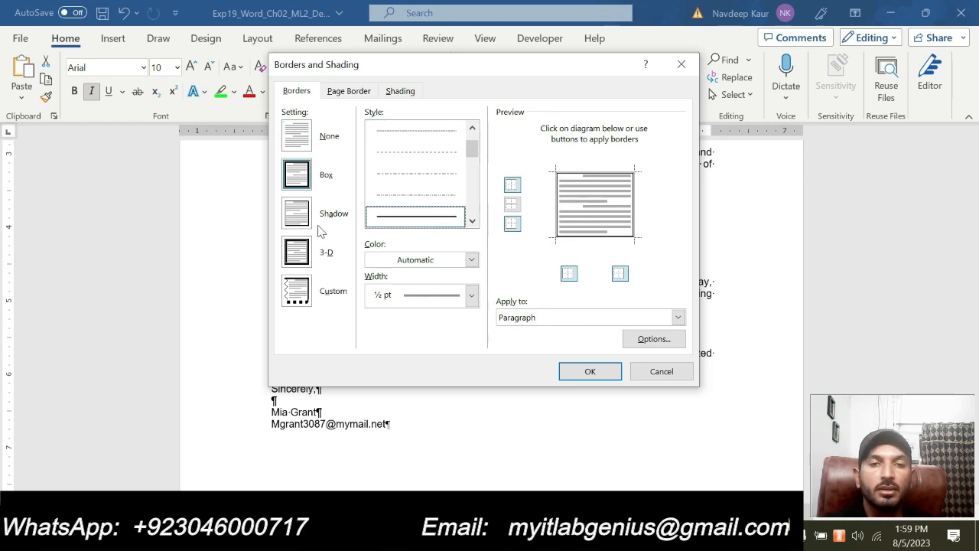
{"action": "left_click", "coordinate": [295, 181]}
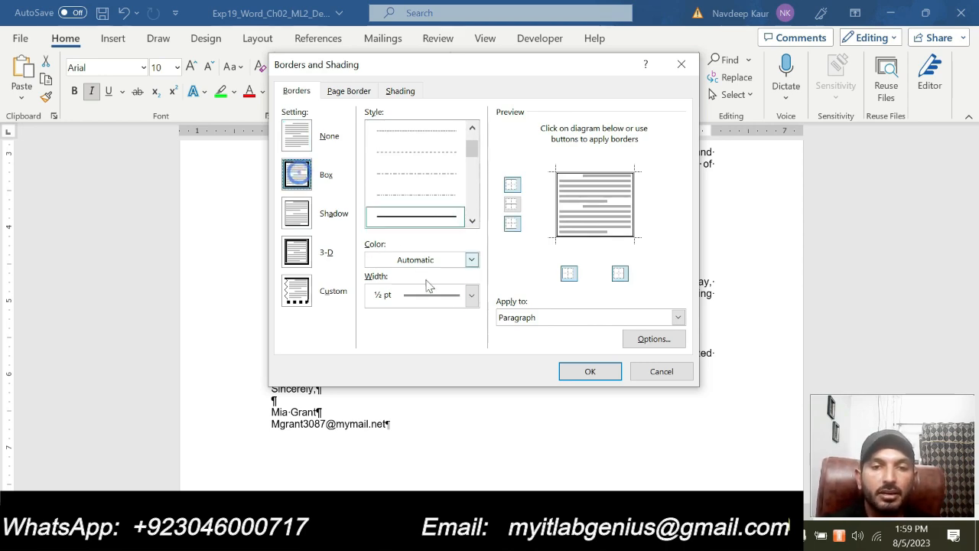
{"action": "left_click", "coordinate": [472, 296]}
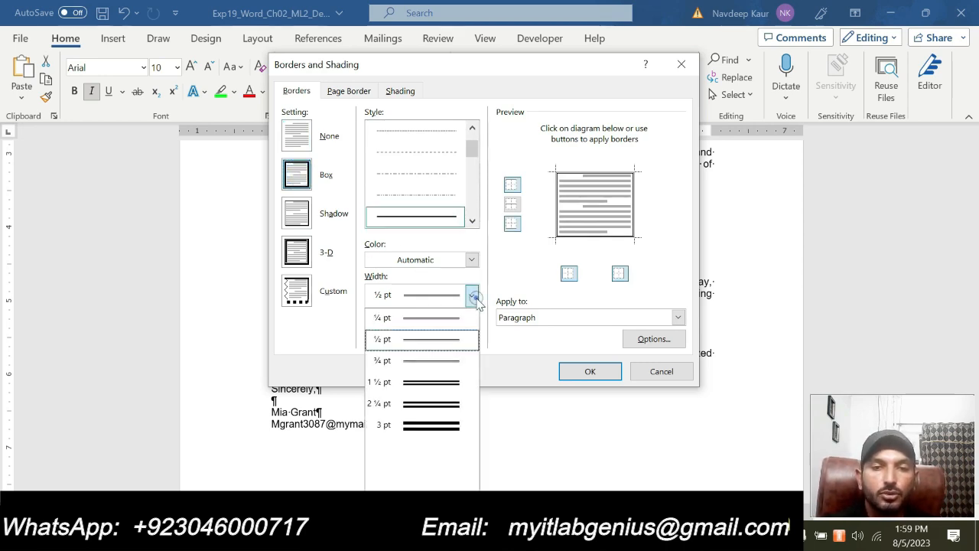
{"action": "left_click", "coordinate": [409, 359]}
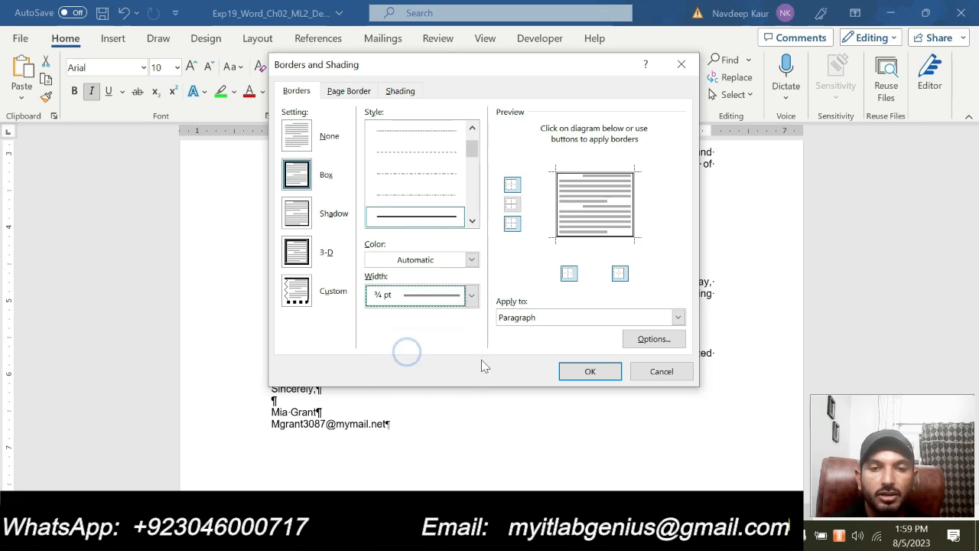
{"action": "left_click", "coordinate": [578, 369]}
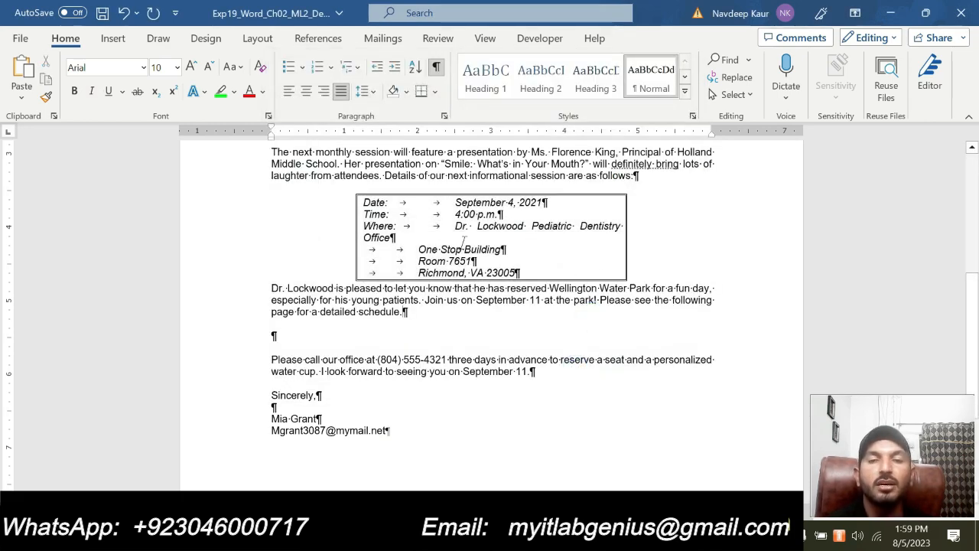
Deselect the block and scroll up to view the new border
{"action": "left_click", "coordinate": [503, 336]}
{"action": "scroll", "coordinate": [489, 367], "scroll_direction": "up", "scroll_amount": 4}
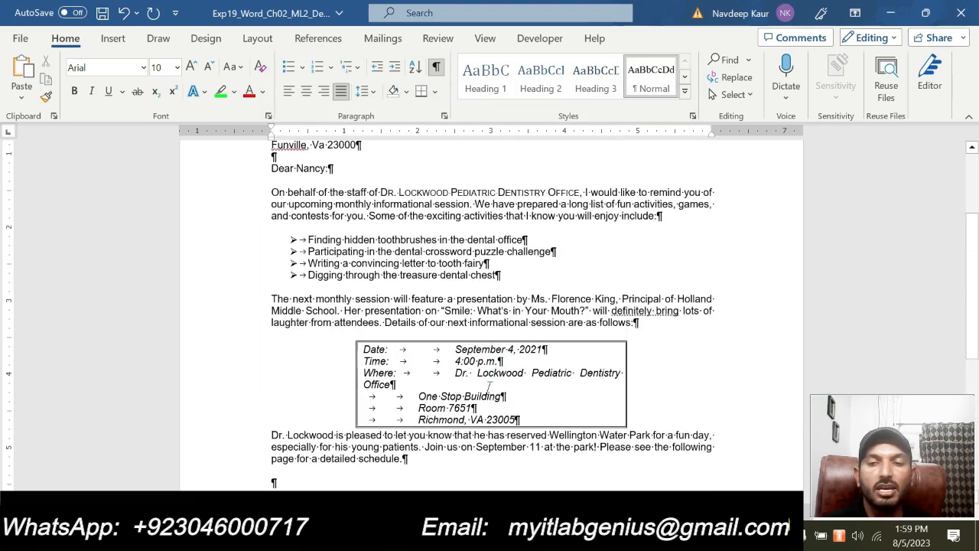
{"action": "scroll", "coordinate": [490, 385], "scroll_direction": "up", "scroll_amount": 4}
{"action": "mouse_move", "coordinate": [587, 540]}
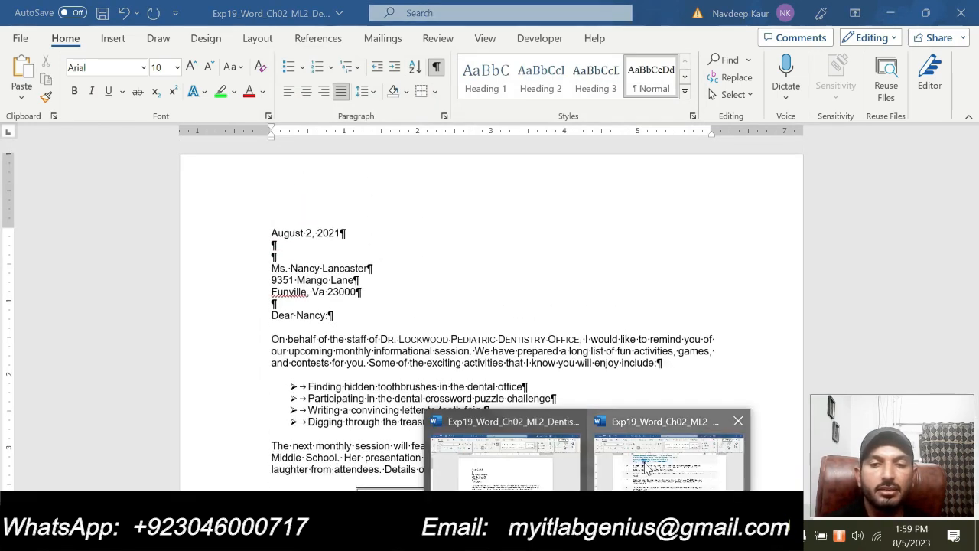
{"action": "left_click", "coordinate": [645, 466]}
{"action": "scroll", "coordinate": [489, 306], "scroll_direction": "down", "scroll_amount": 3}
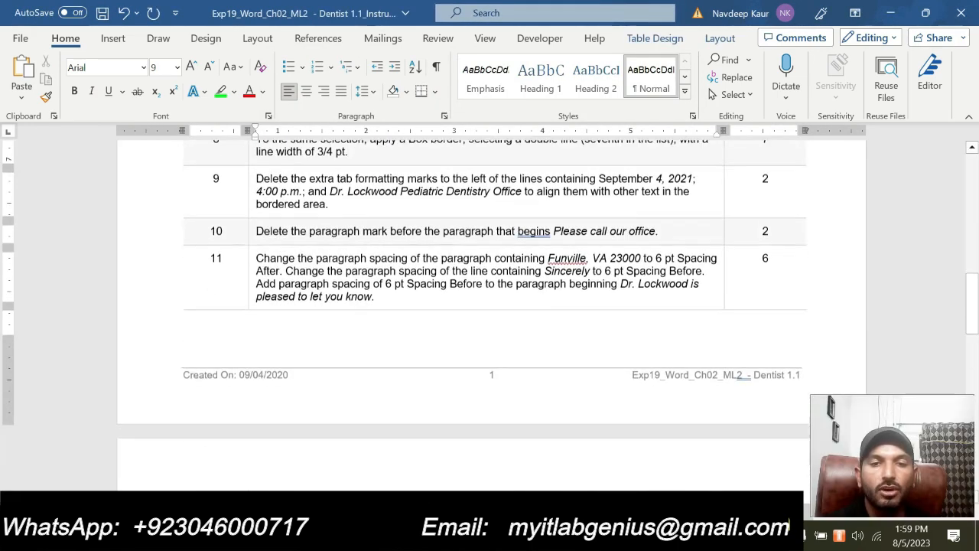
{"action": "scroll", "coordinate": [490, 306], "scroll_direction": "down", "scroll_amount": 4}
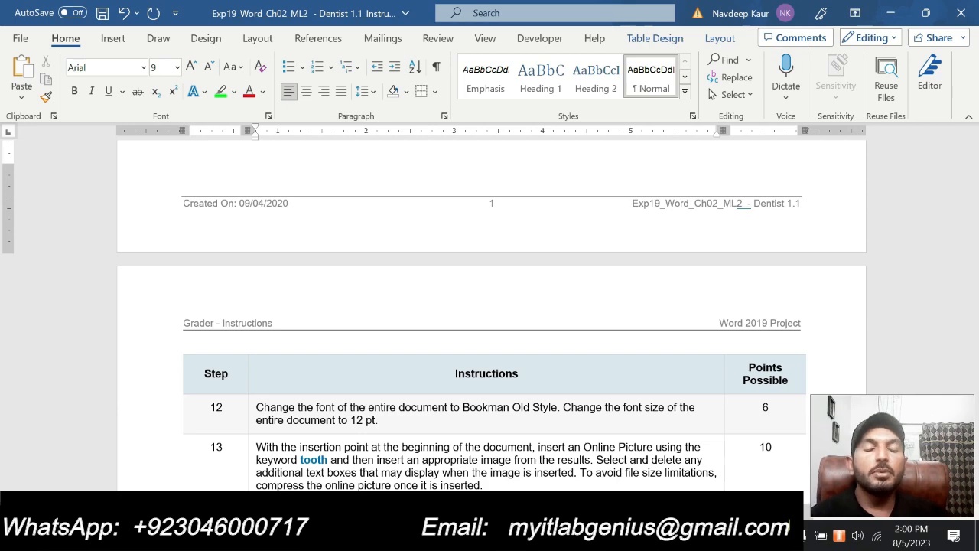
{"action": "scroll", "coordinate": [454, 399], "scroll_direction": "up", "scroll_amount": 5}
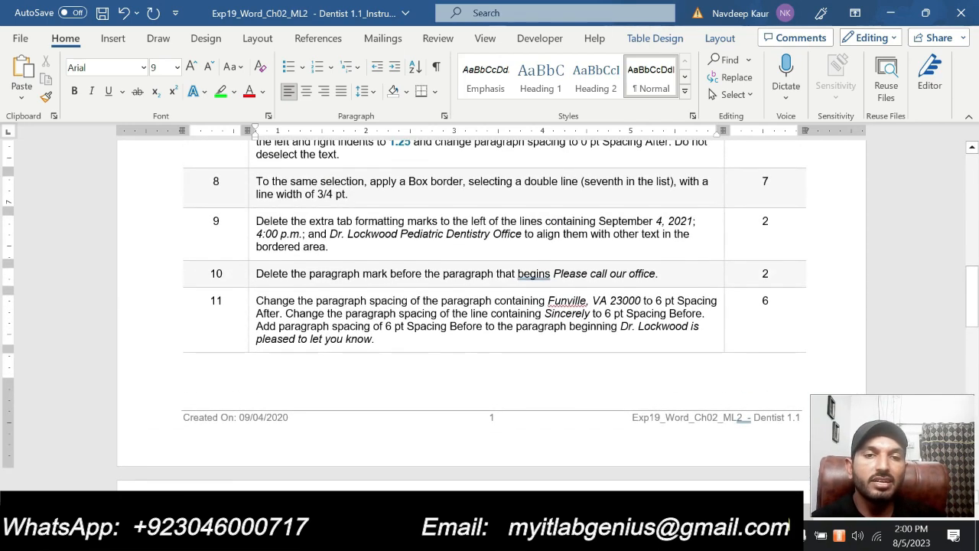
{"action": "scroll", "coordinate": [489, 314], "scroll_direction": "up", "scroll_amount": 3}
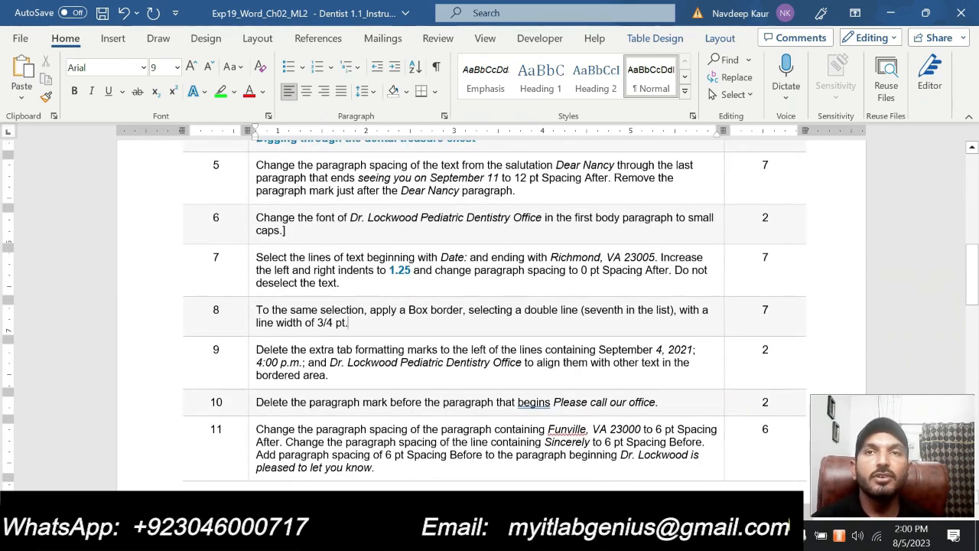
{"action": "scroll", "coordinate": [476, 355], "scroll_direction": "up", "scroll_amount": 3}
{"action": "scroll", "coordinate": [476, 355], "scroll_direction": "down", "scroll_amount": 6}
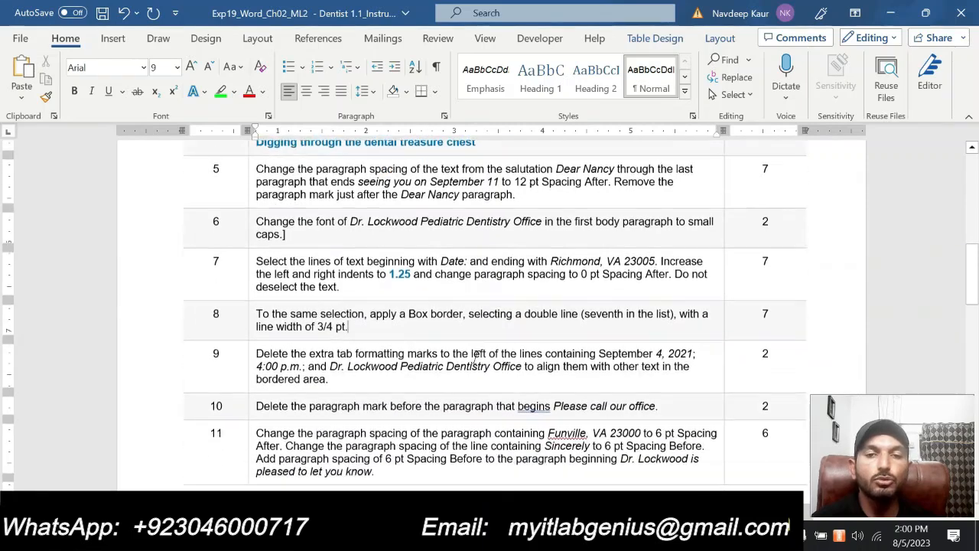
{"action": "left_click", "coordinate": [426, 340]}
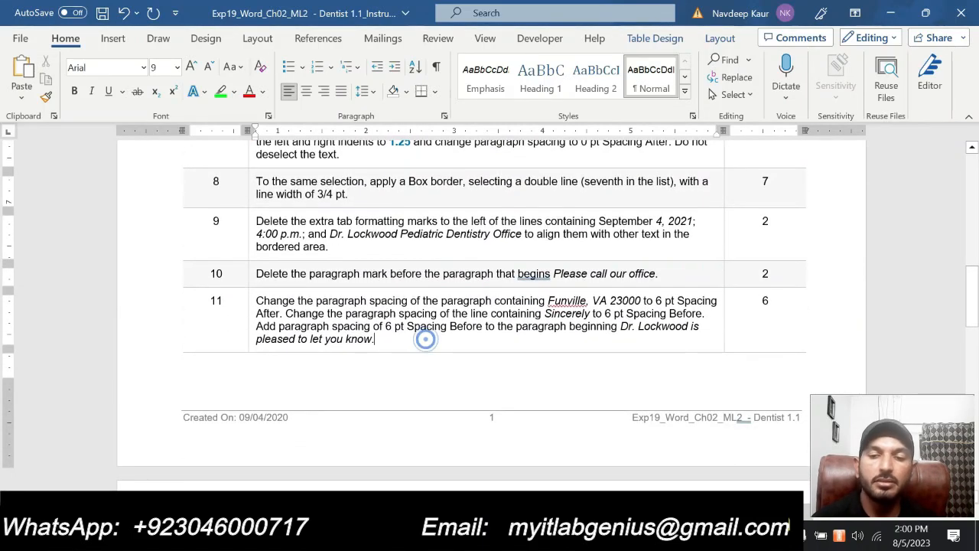
{"action": "type", "text": "]]"}
Bring up the Solution_Exp19 dentist letter and hide its formatting marks
{"action": "left_click", "coordinate": [586, 535]}
{"action": "left_click", "coordinate": [669, 459]}
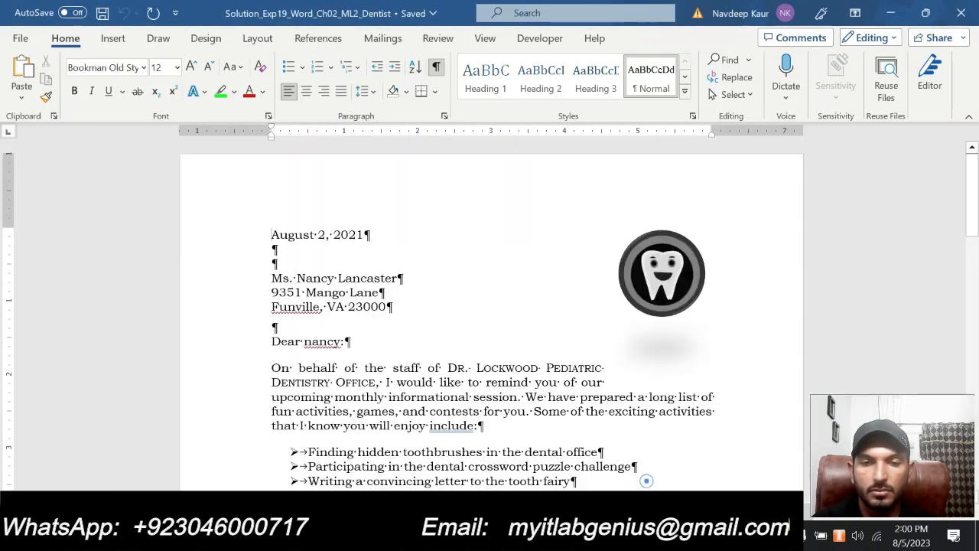
{"action": "left_click", "coordinate": [435, 67]}
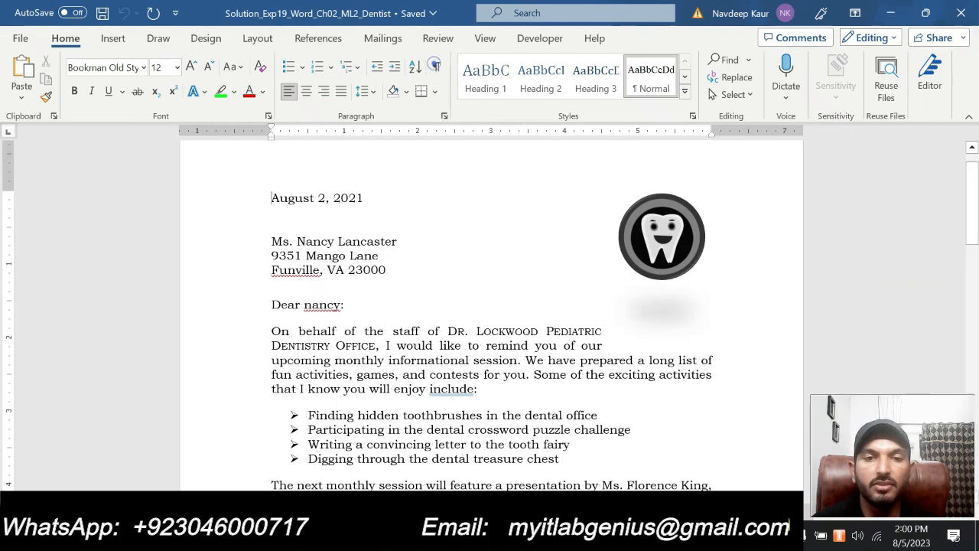
Scroll through the solution letter to review its formatting
{"action": "scroll", "coordinate": [492, 317], "scroll_direction": "down", "scroll_amount": 8}
{"action": "scroll", "coordinate": [488, 334], "scroll_direction": "down", "scroll_amount": 12}
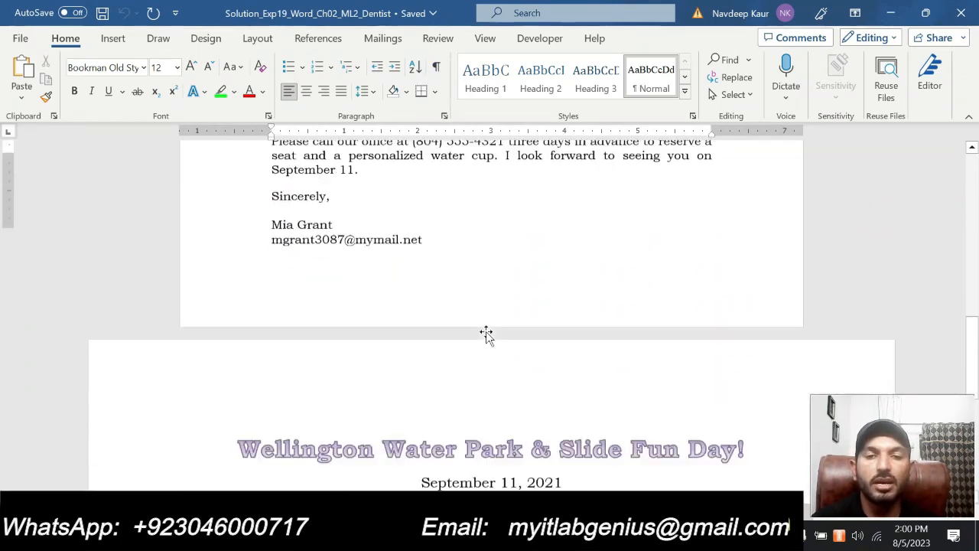
{"action": "scroll", "coordinate": [489, 306], "scroll_direction": "up", "scroll_amount": 6}
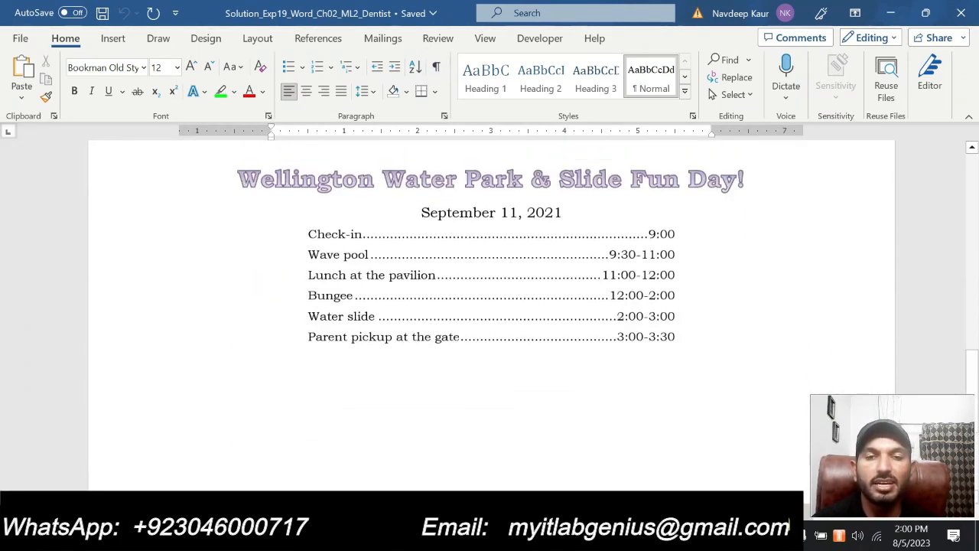
{"action": "scroll", "coordinate": [490, 306], "scroll_direction": "up", "scroll_amount": 15}
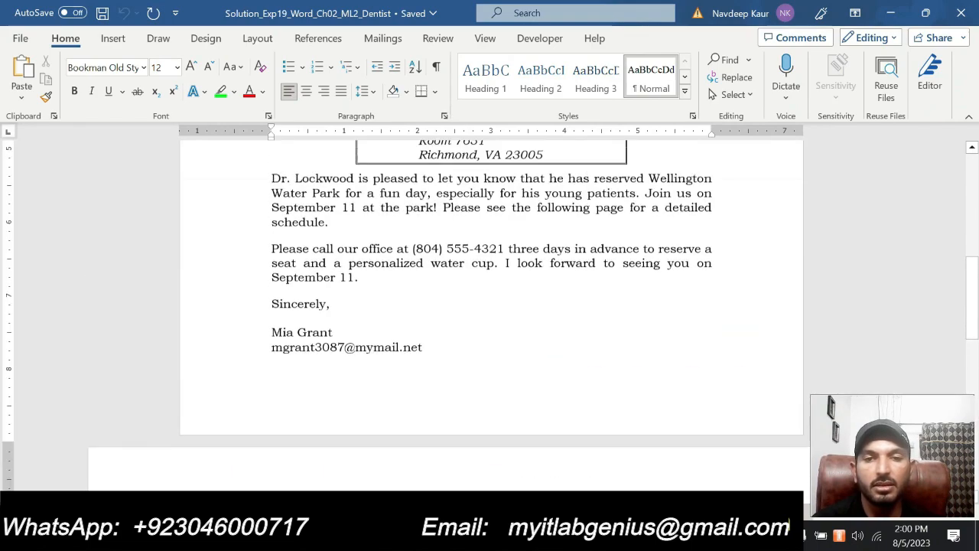
{"action": "scroll", "coordinate": [485, 335], "scroll_direction": "down", "scroll_amount": 15}
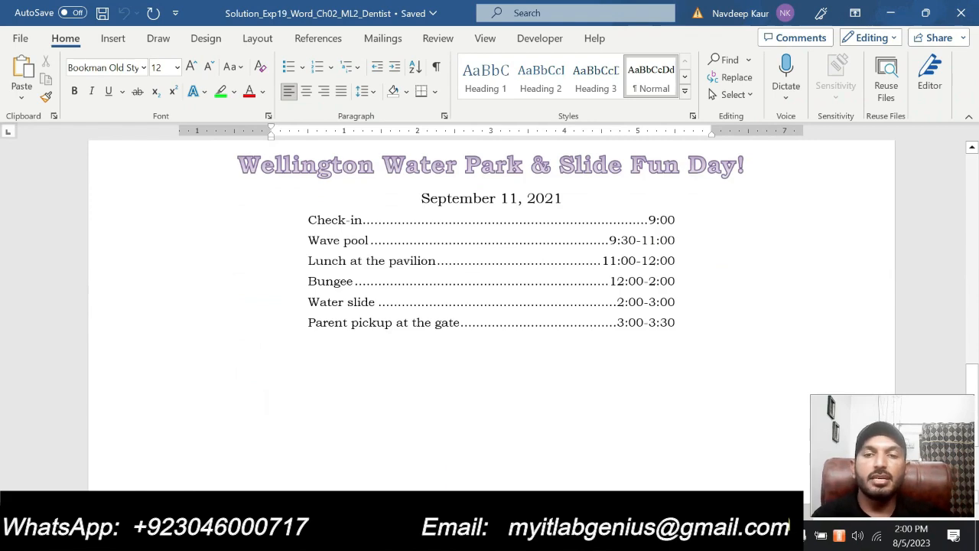
{"action": "scroll", "coordinate": [489, 306], "scroll_direction": "up", "scroll_amount": 15}
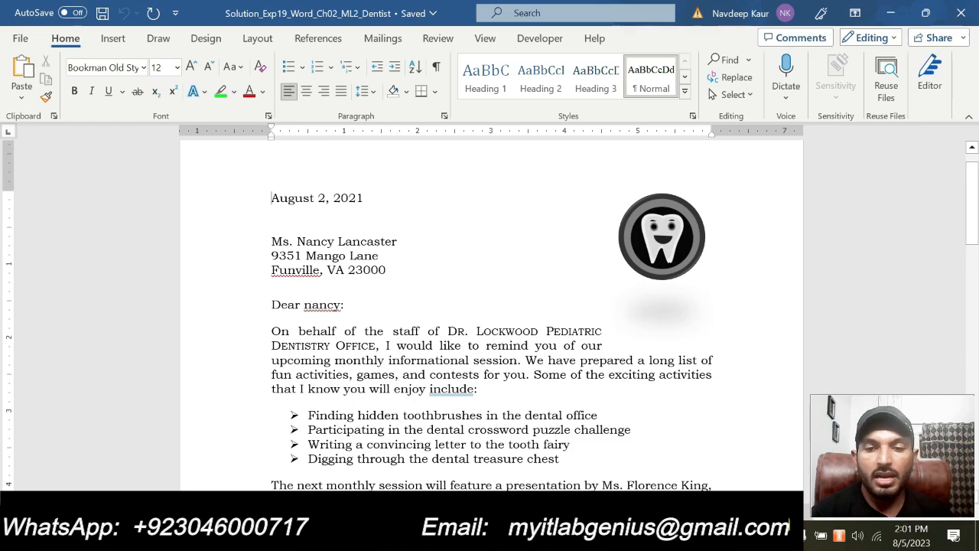
{"action": "mouse_move", "coordinate": [591, 539]}
{"action": "left_click", "coordinate": [533, 467]}
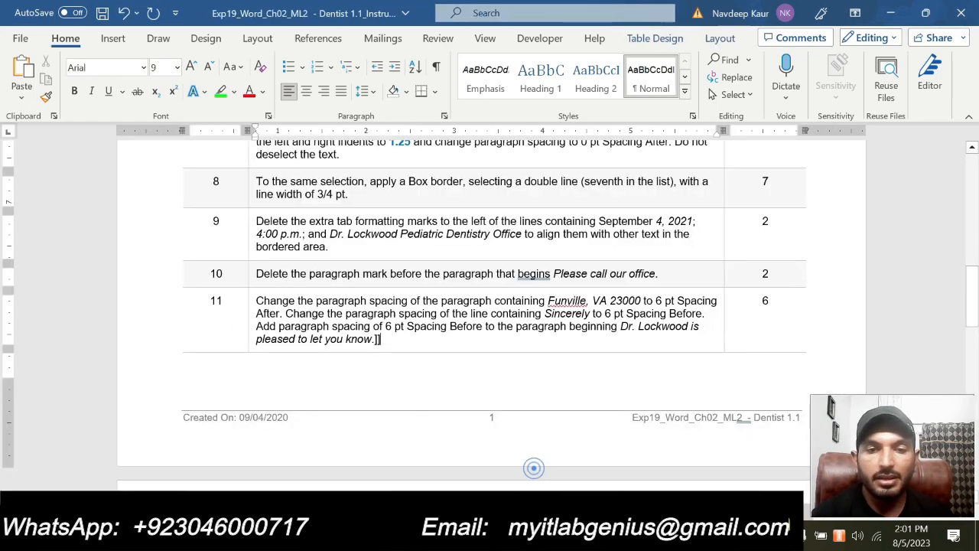
{"action": "scroll", "coordinate": [489, 314], "scroll_direction": "up", "scroll_amount": 12}
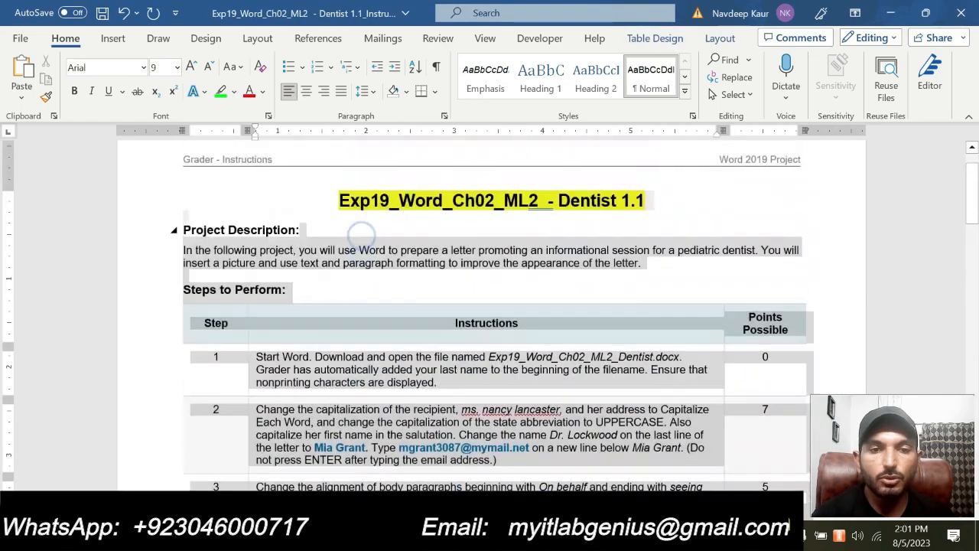
{"action": "scroll", "coordinate": [489, 314], "scroll_direction": "down", "scroll_amount": 10}
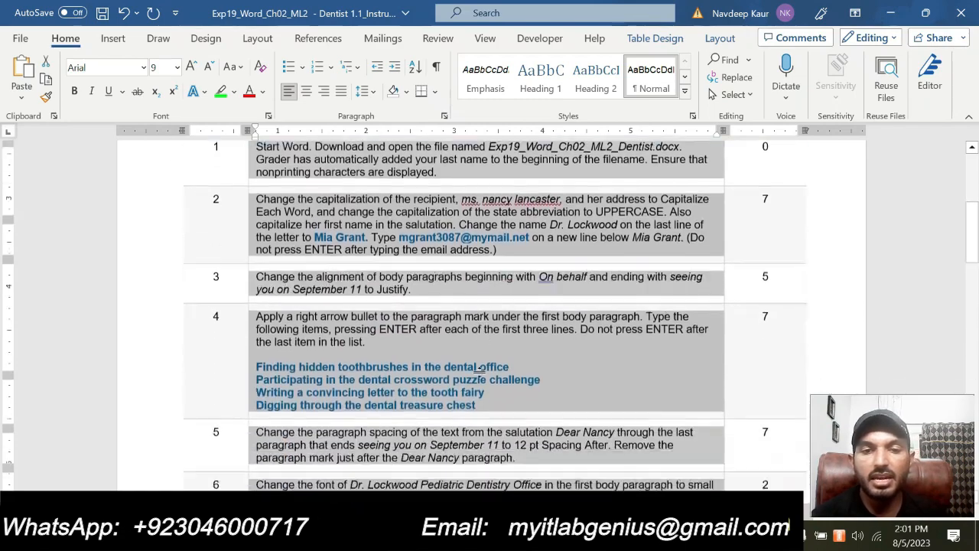
{"action": "scroll", "coordinate": [481, 376], "scroll_direction": "down", "scroll_amount": 4}
{"action": "scroll", "coordinate": [350, 301], "scroll_direction": "up", "scroll_amount": 1}
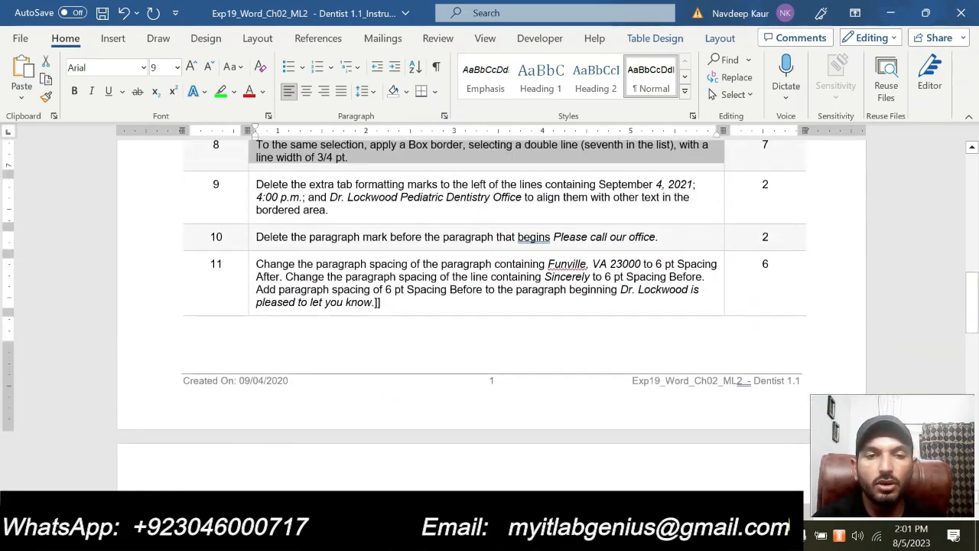
{"action": "key", "text": "shift+Down"}
{"action": "key", "text": "shift+Down"}
{"action": "key", "text": "shift+Down"}
{"action": "key", "text": "shift+Down"}
{"action": "key", "text": "shift+Down"}
{"action": "key", "text": "shift+Down"}
{"action": "key", "text": "shift+Down"}
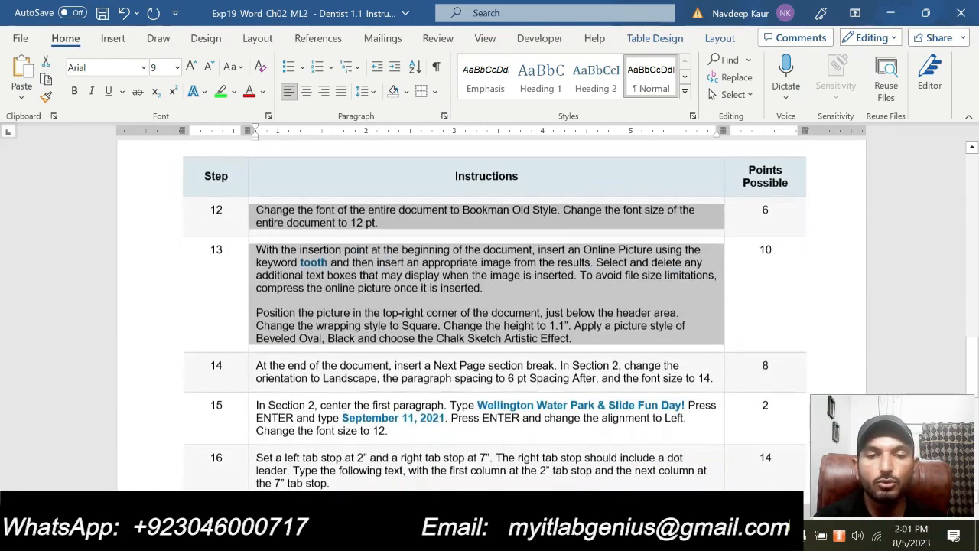
{"action": "key", "text": "shift+Down"}
{"action": "key", "text": "shift+Down"}
{"action": "key", "text": "shift+Down"}
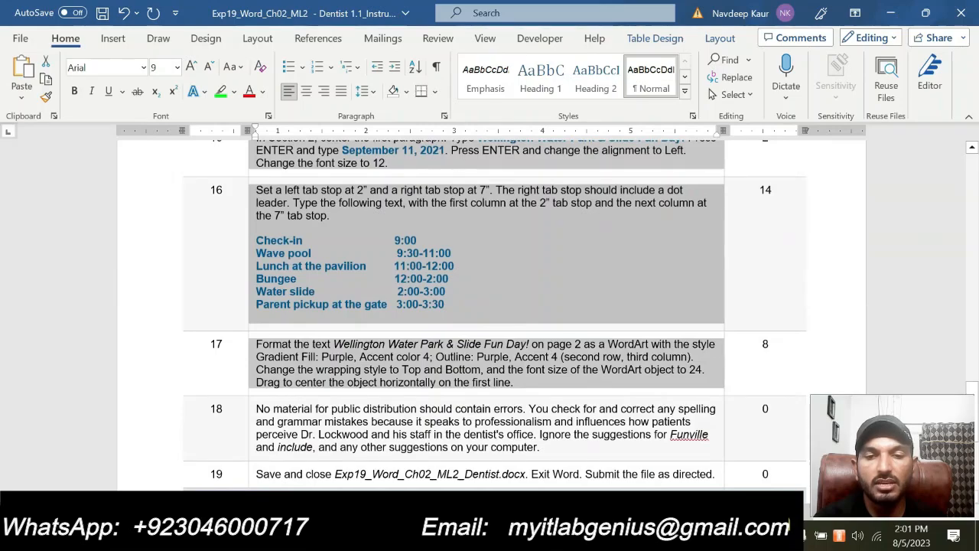
{"action": "mouse_move", "coordinate": [590, 539]}
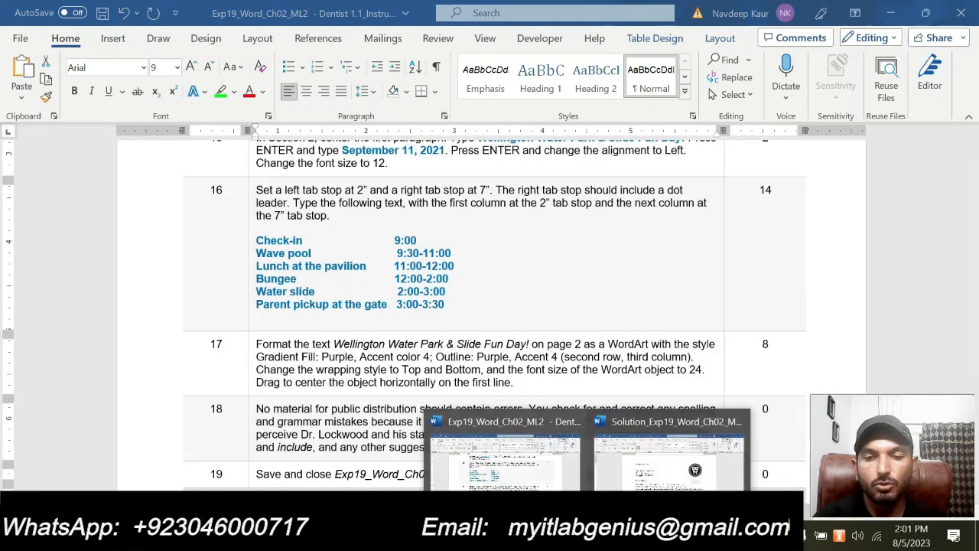
{"action": "left_click", "coordinate": [666, 467]}
{"action": "scroll", "coordinate": [490, 305], "scroll_direction": "down", "scroll_amount": 11}
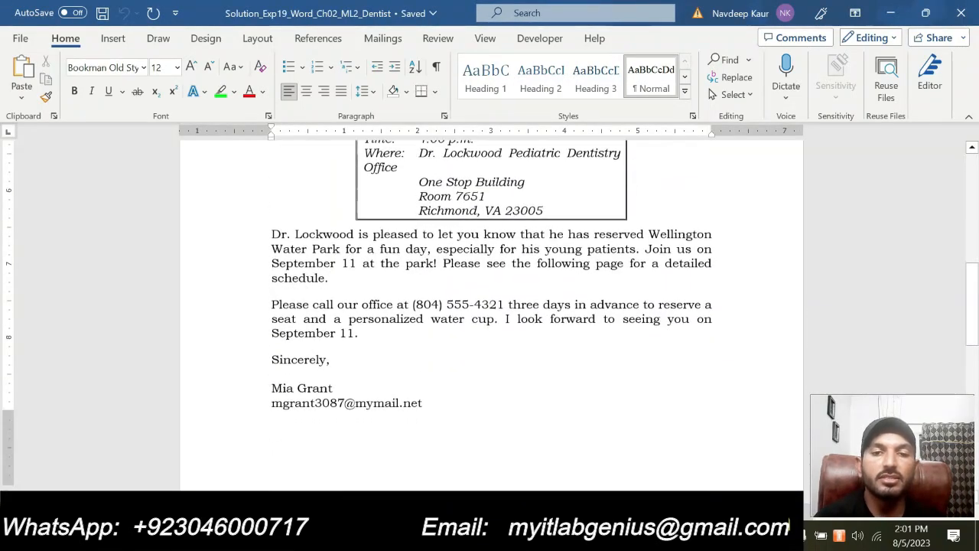
{"action": "scroll", "coordinate": [491, 306], "scroll_direction": "up", "scroll_amount": 6}
{"action": "scroll", "coordinate": [491, 306], "scroll_direction": "up", "scroll_amount": 3}
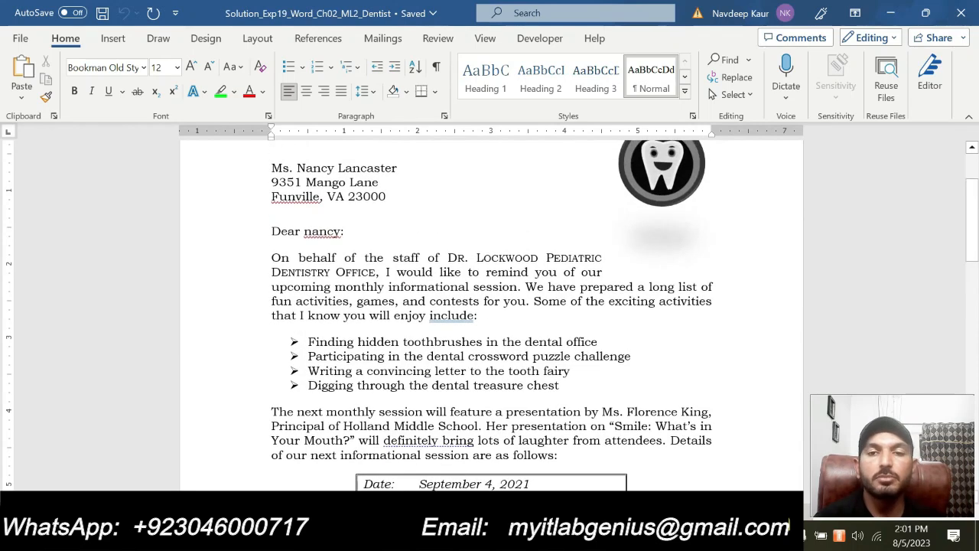
{"action": "scroll", "coordinate": [491, 306], "scroll_direction": "up", "scroll_amount": 1}
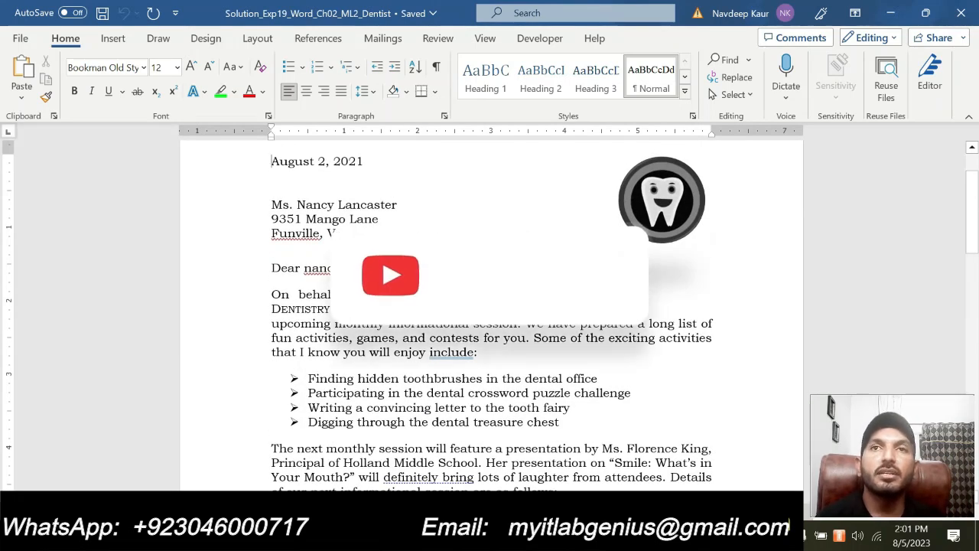